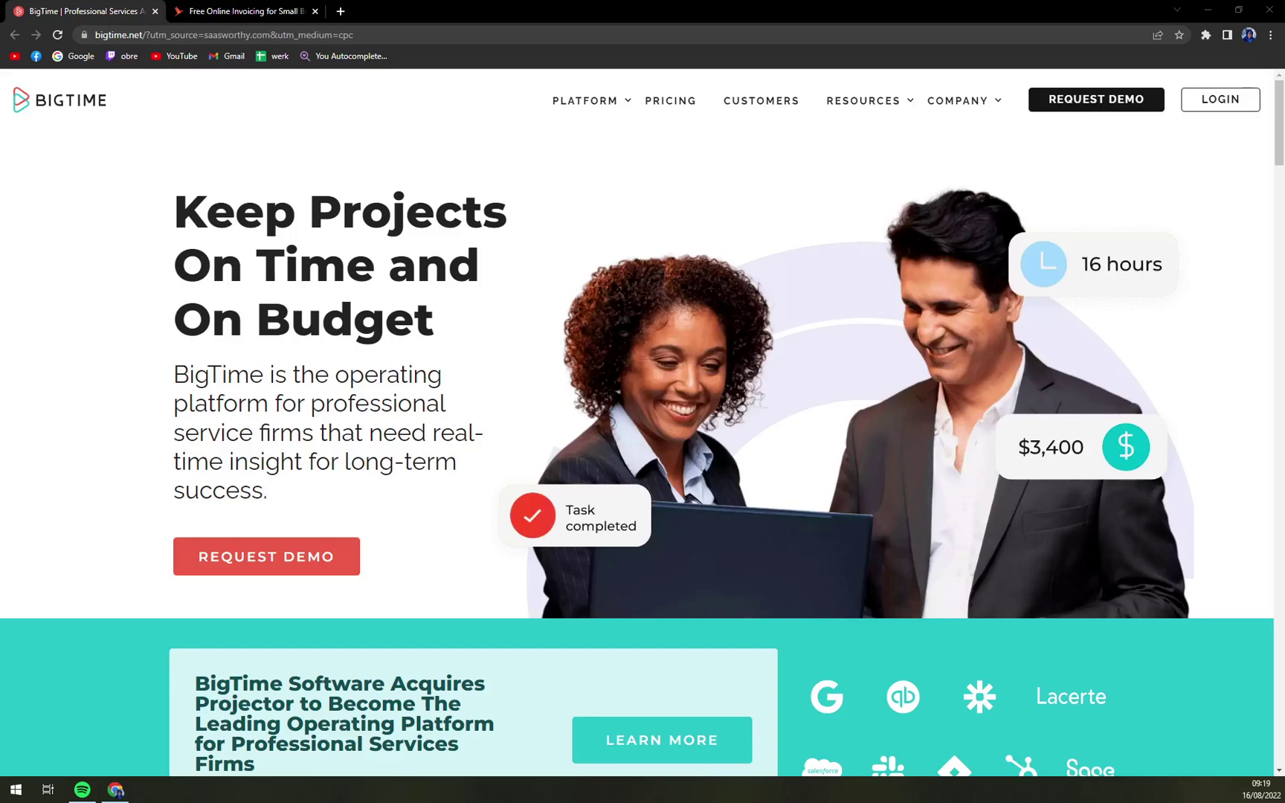
Scroll the homepage past the hero, news banner and integration logos to How BigTime Works.
click(489, 179)
scroll(833, 596, down, 1)
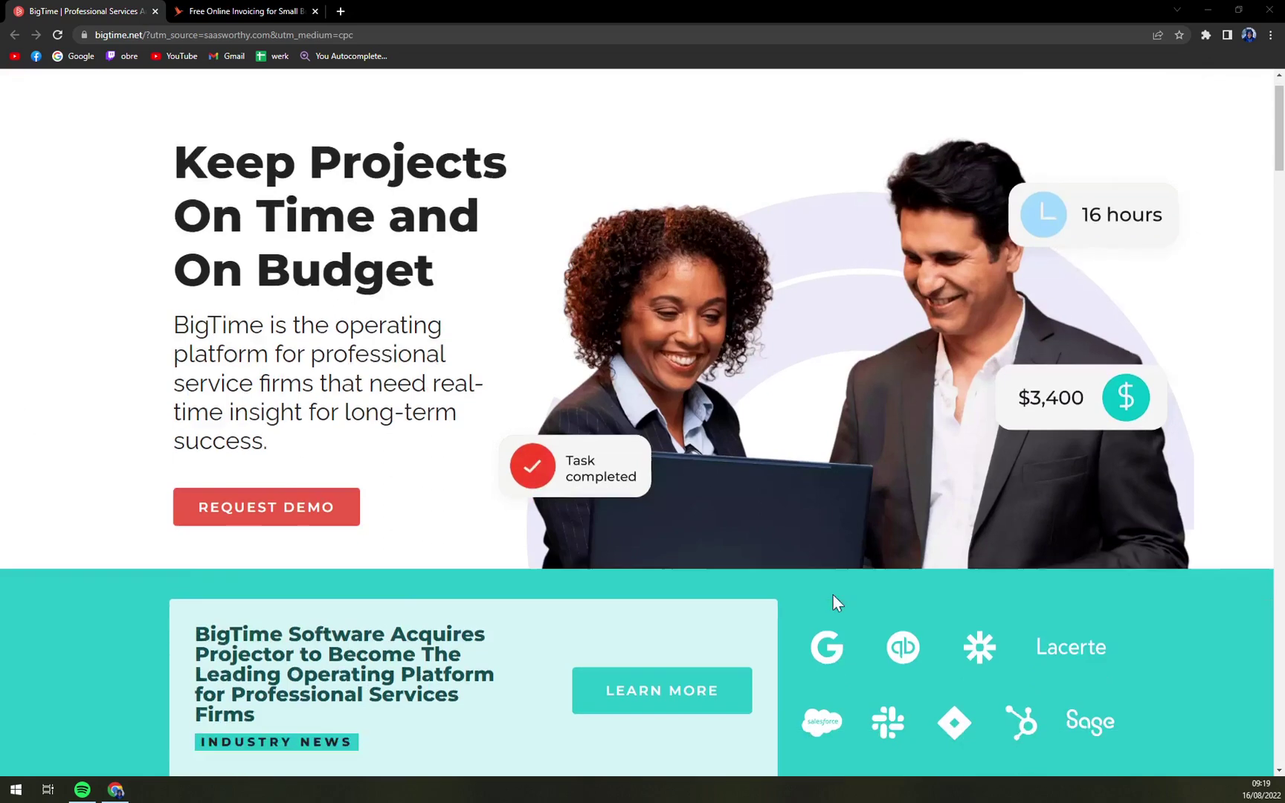
scroll(763, 577, down, 1)
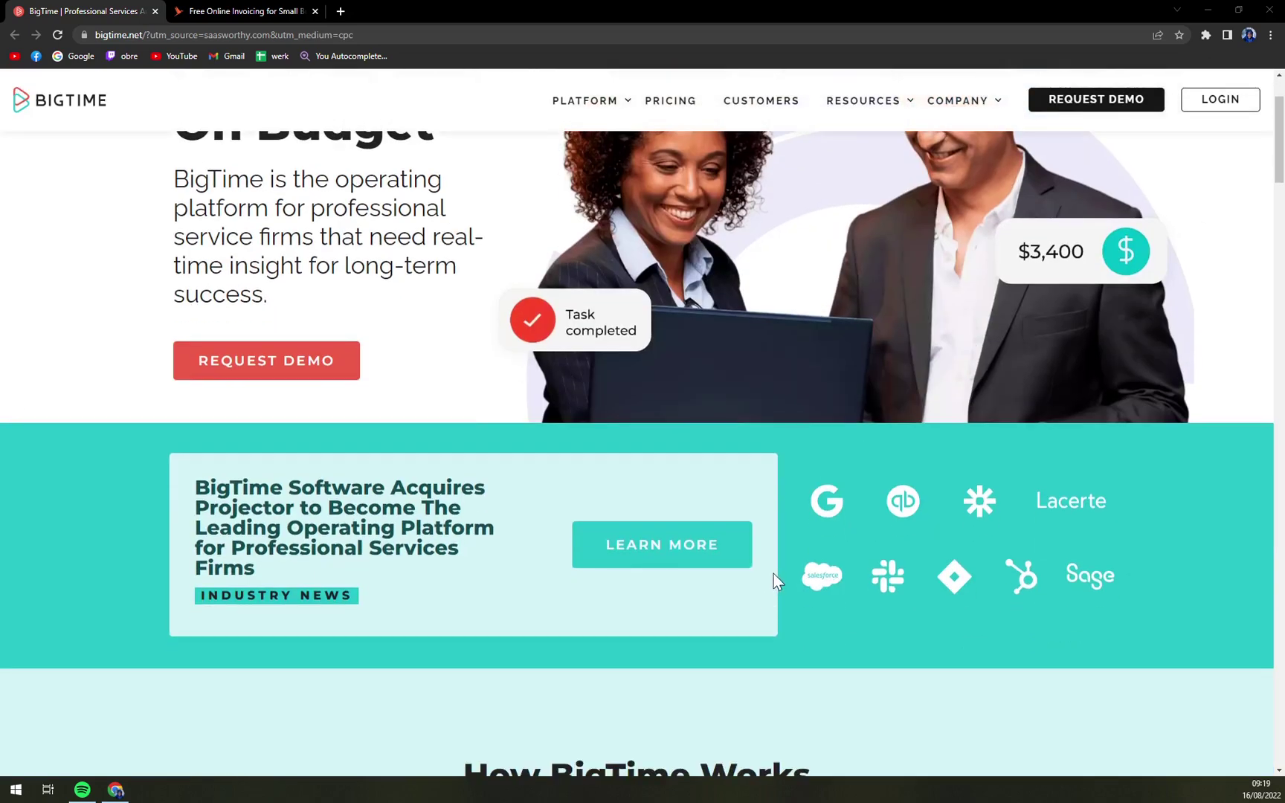
scroll(743, 556, down, 1)
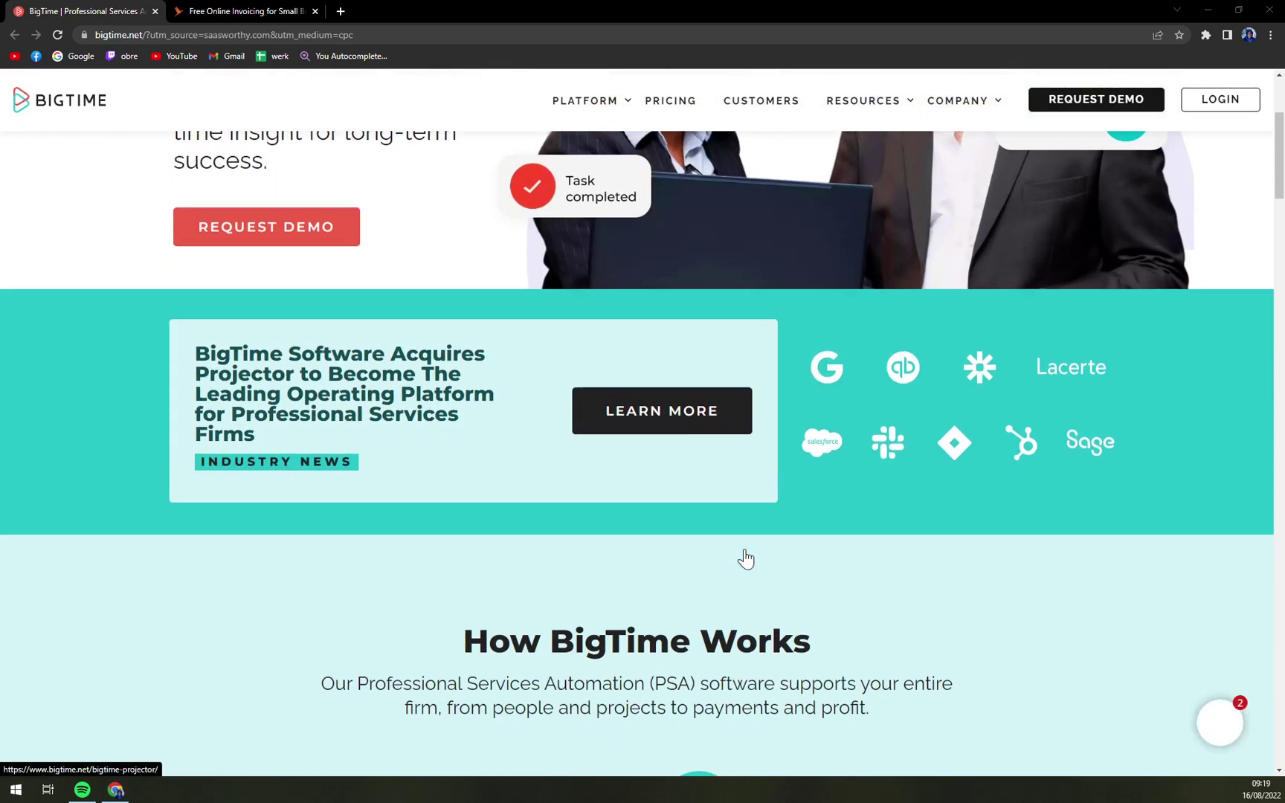
scroll(745, 560, down, 1)
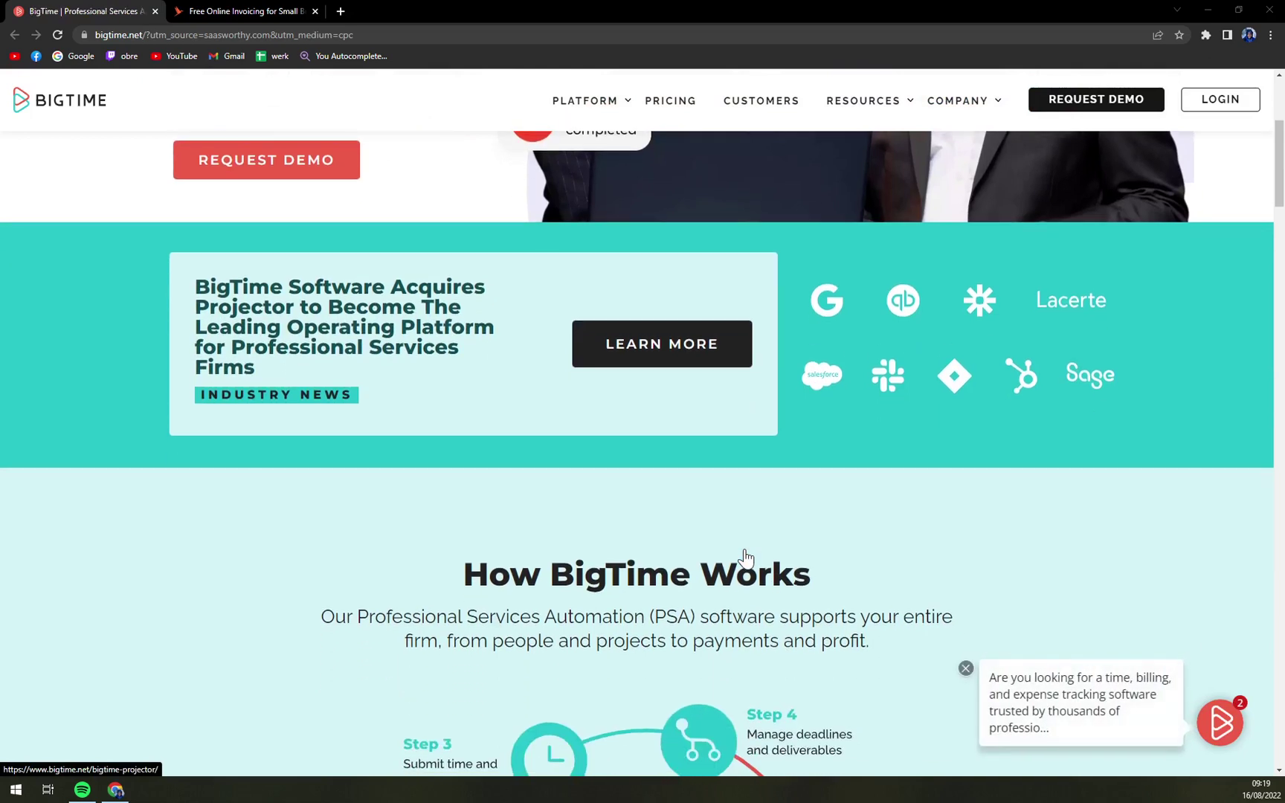
scroll(756, 547, down, 1)
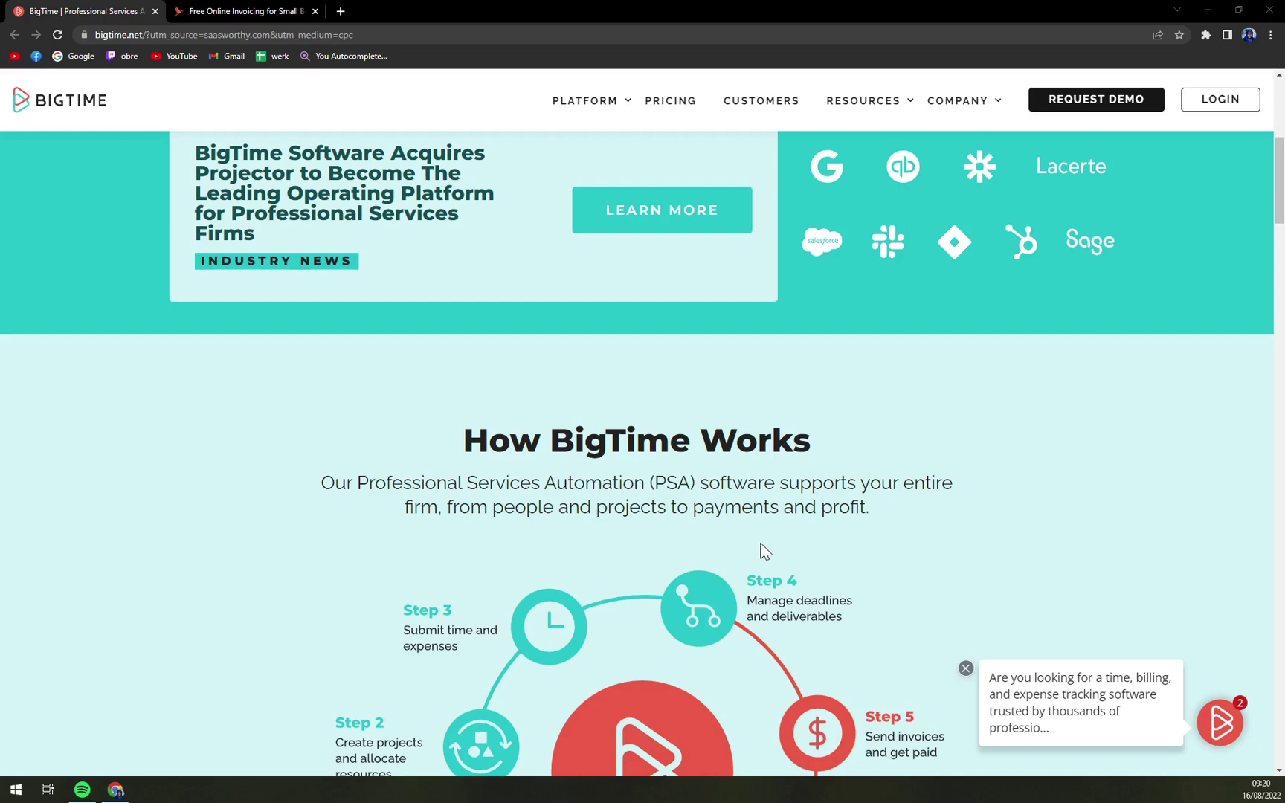
scroll(761, 549, down, 1)
scroll(762, 550, down, 2)
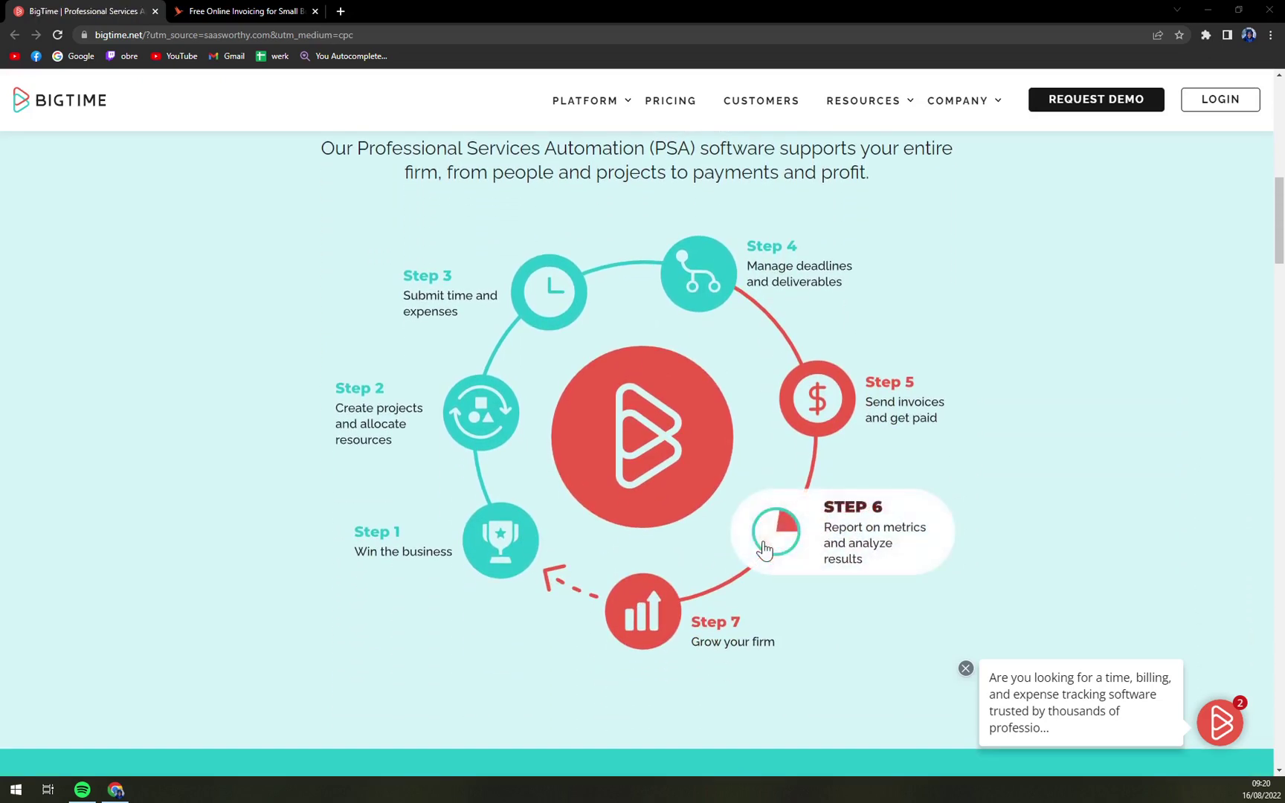
scroll(763, 548, up, 2)
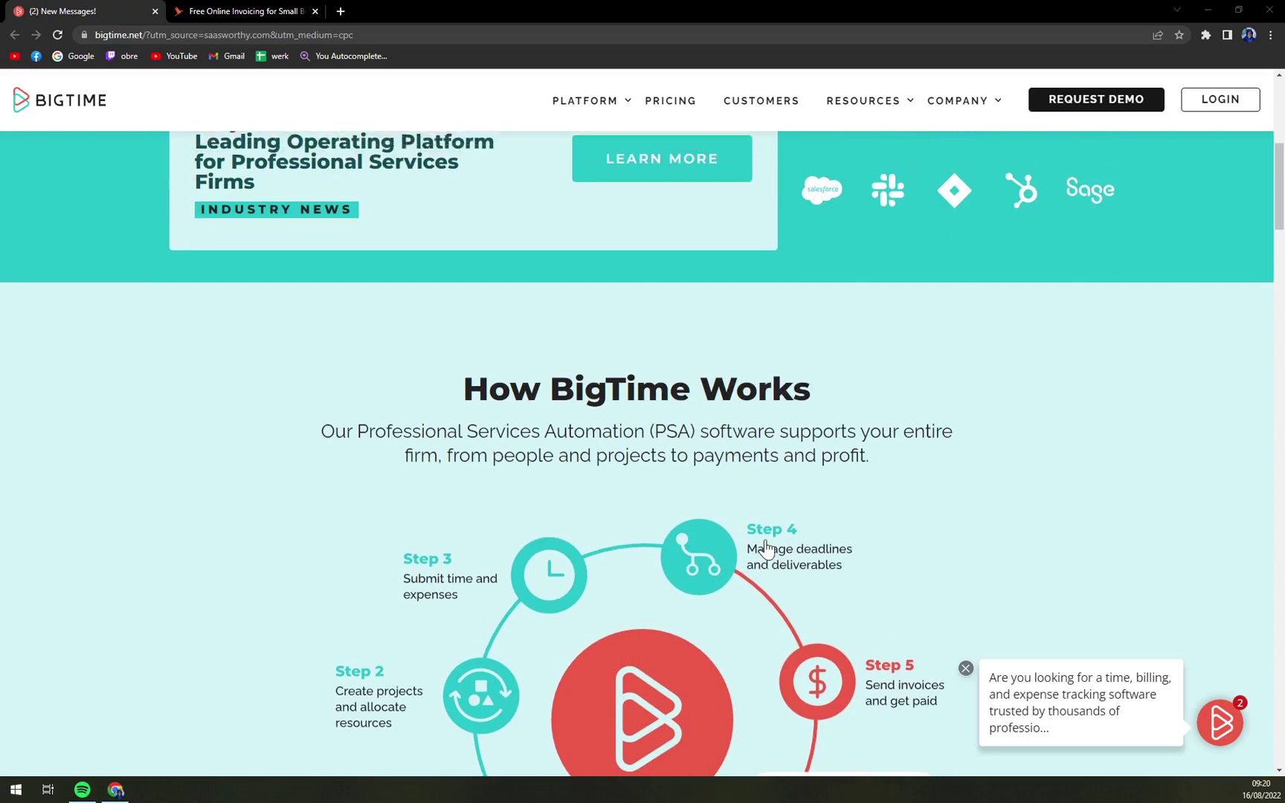
scroll(764, 547, up, 1)
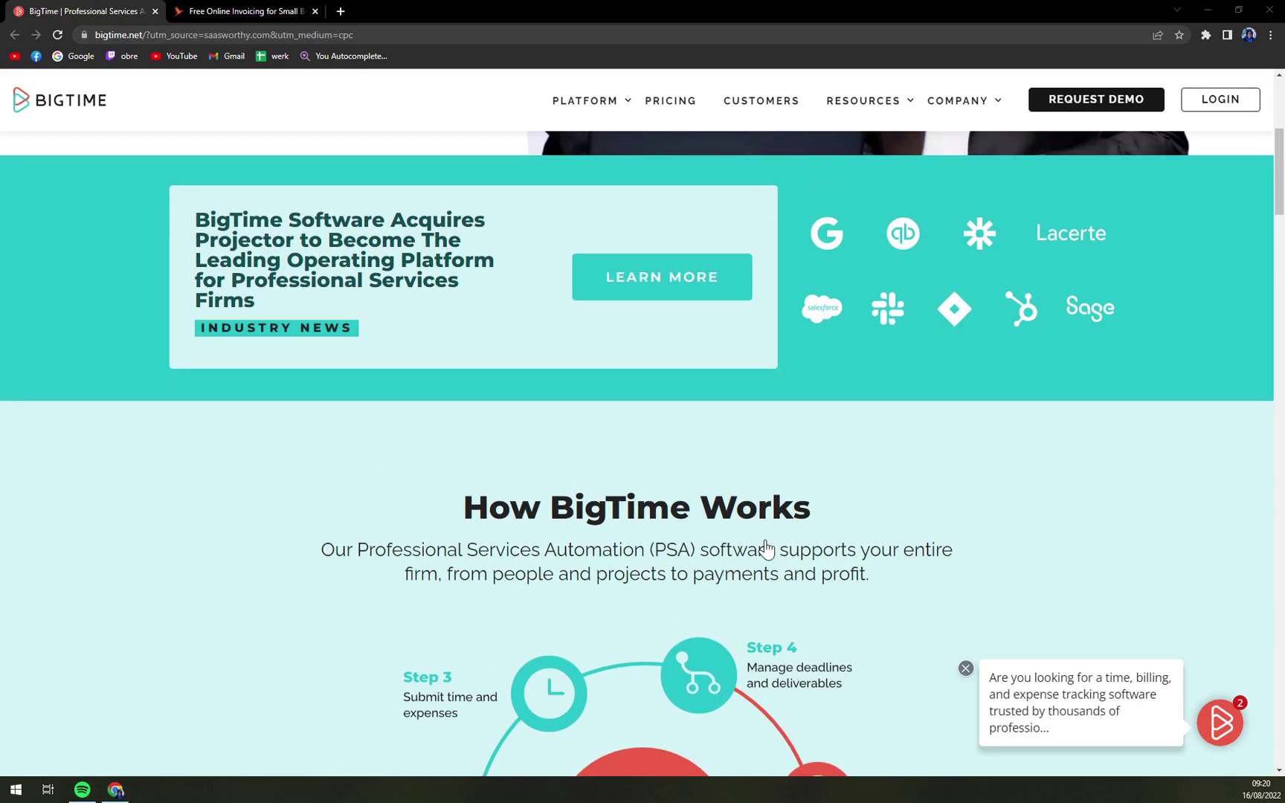
scroll(765, 548, up, 1)
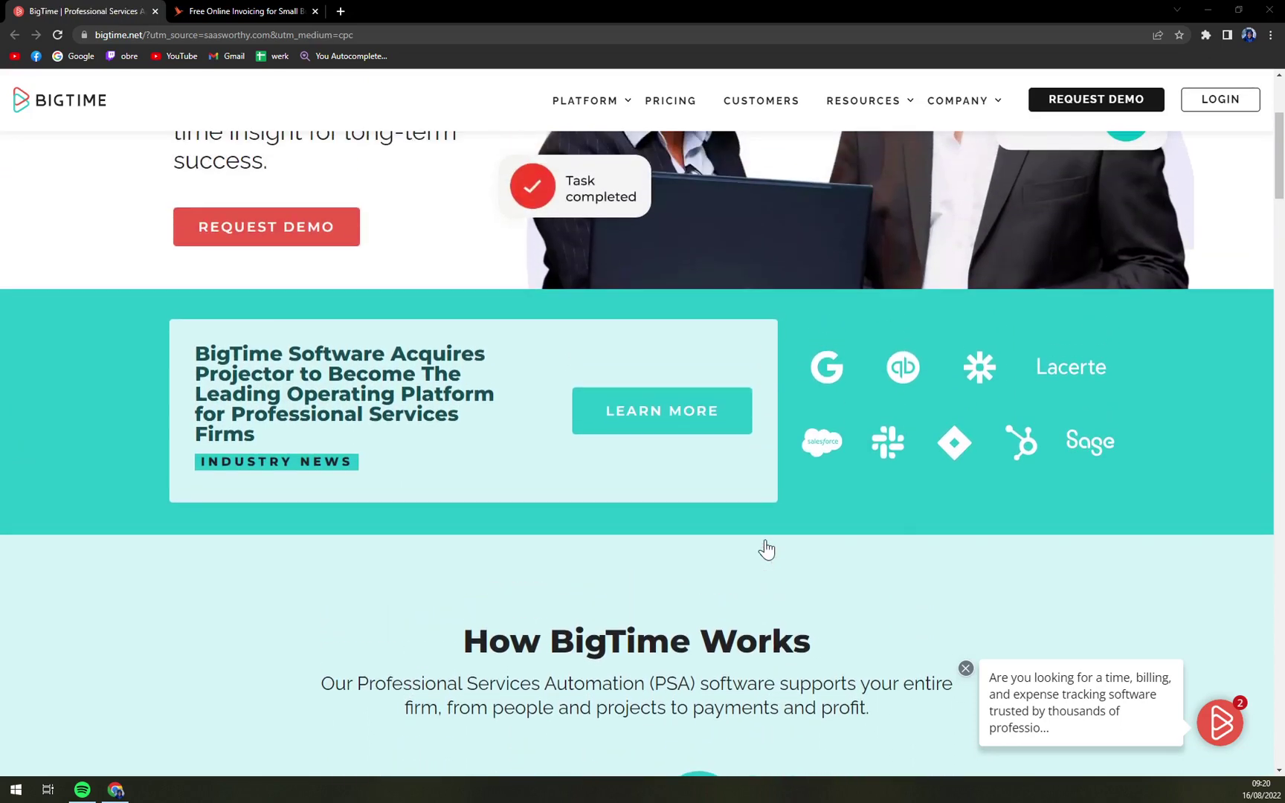
scroll(764, 549, up, 1)
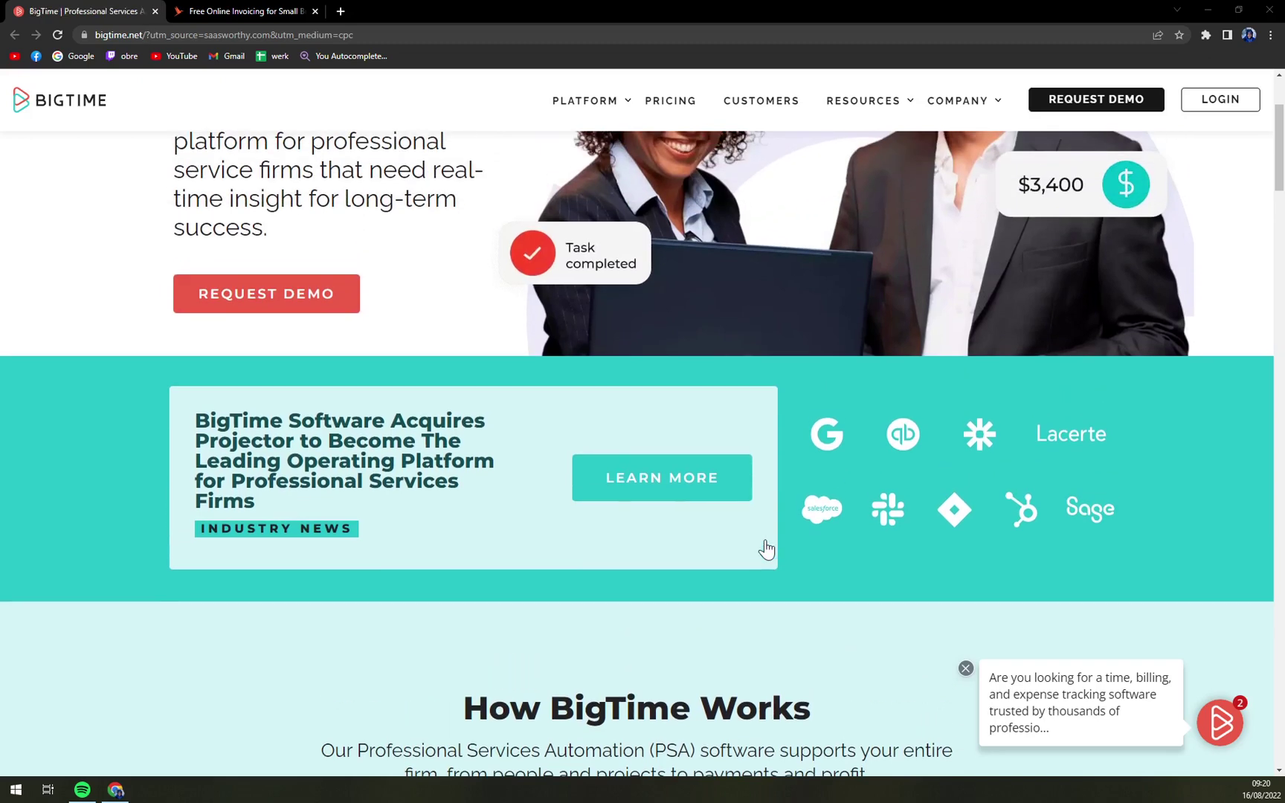
scroll(765, 548, up, 1)
scroll(765, 548, up, 1)
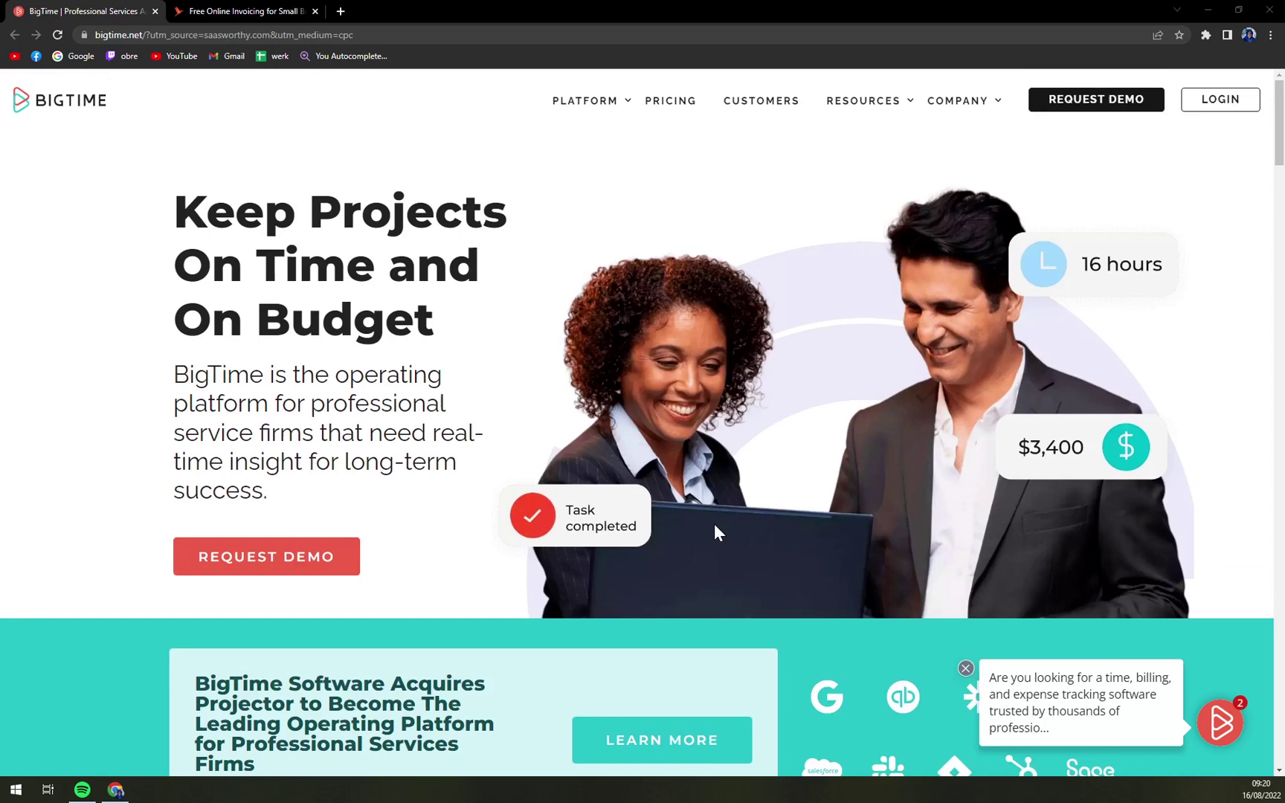
scroll(716, 531, down, 1)
scroll(715, 532, down, 1)
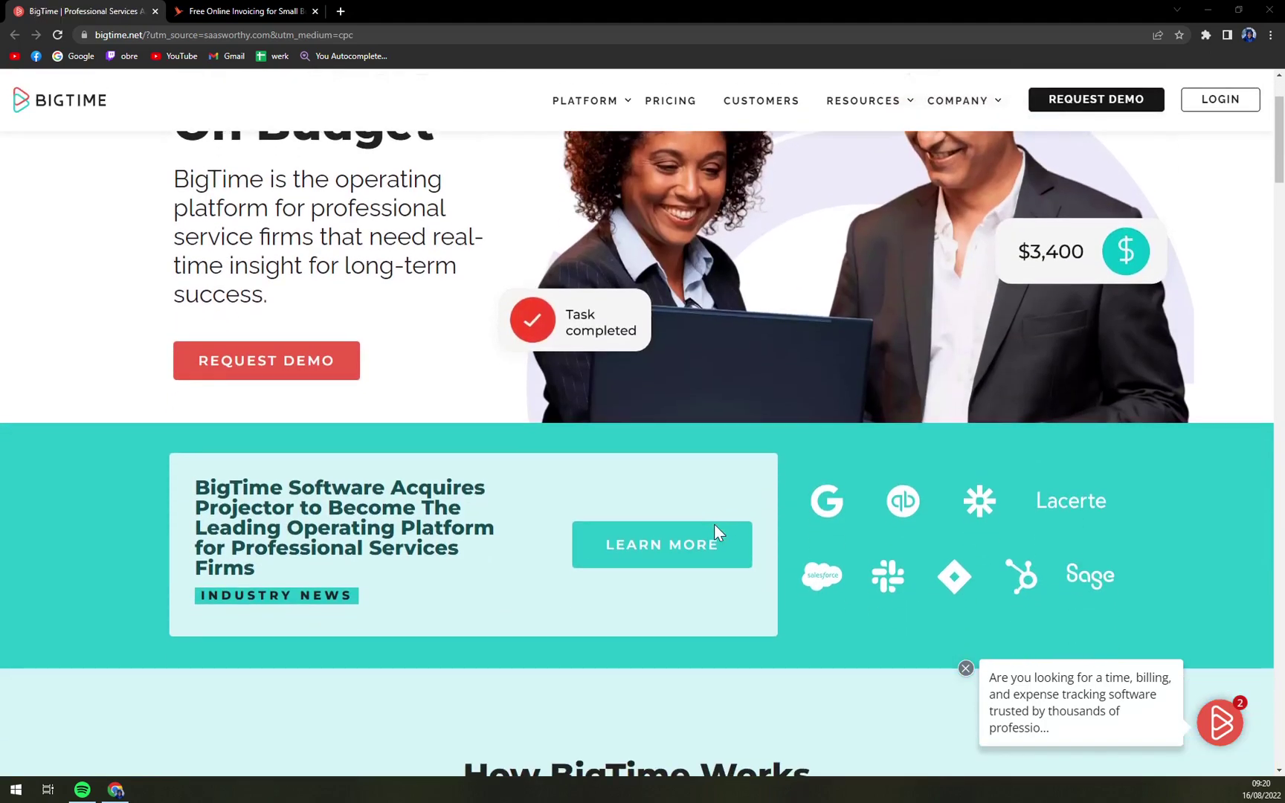
scroll(714, 532, down, 1)
scroll(716, 534, down, 1)
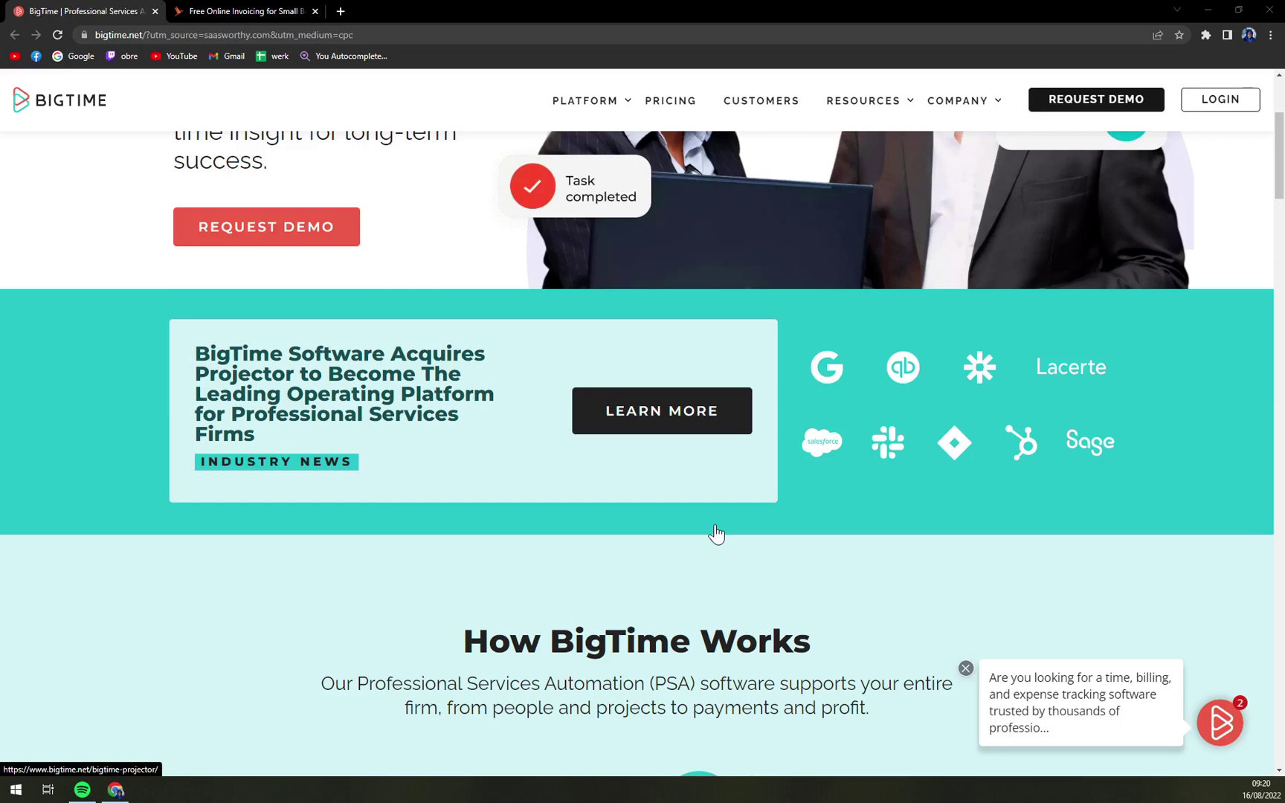
scroll(716, 534, down, 2)
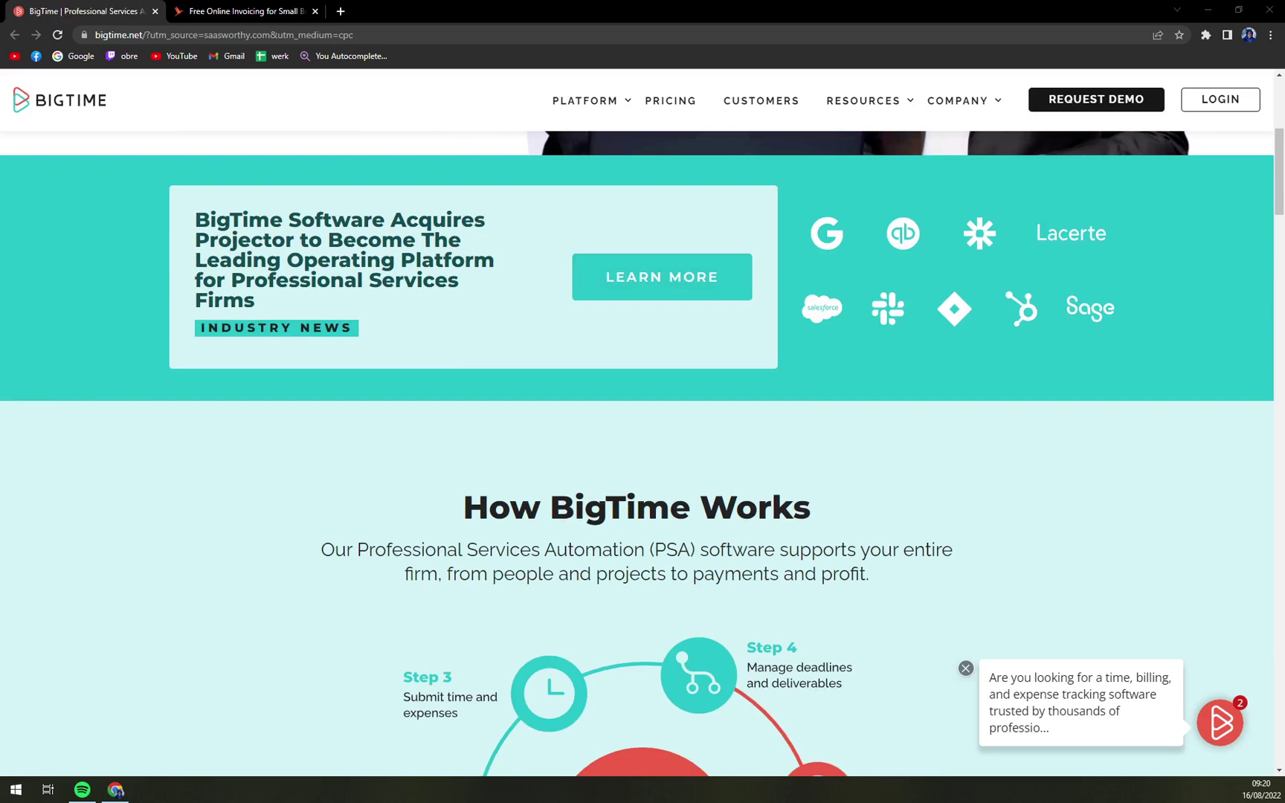
scroll(642, 452, down, 1)
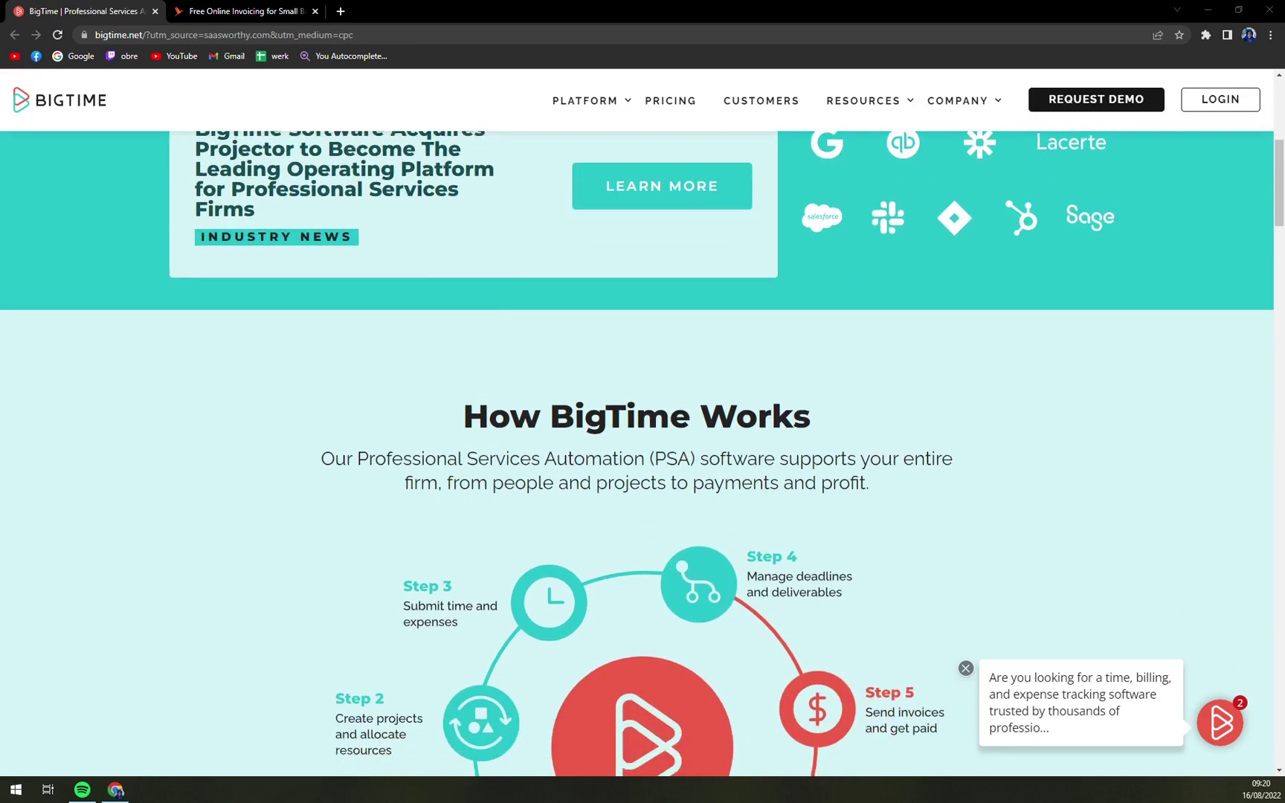
scroll(643, 452, down, 1)
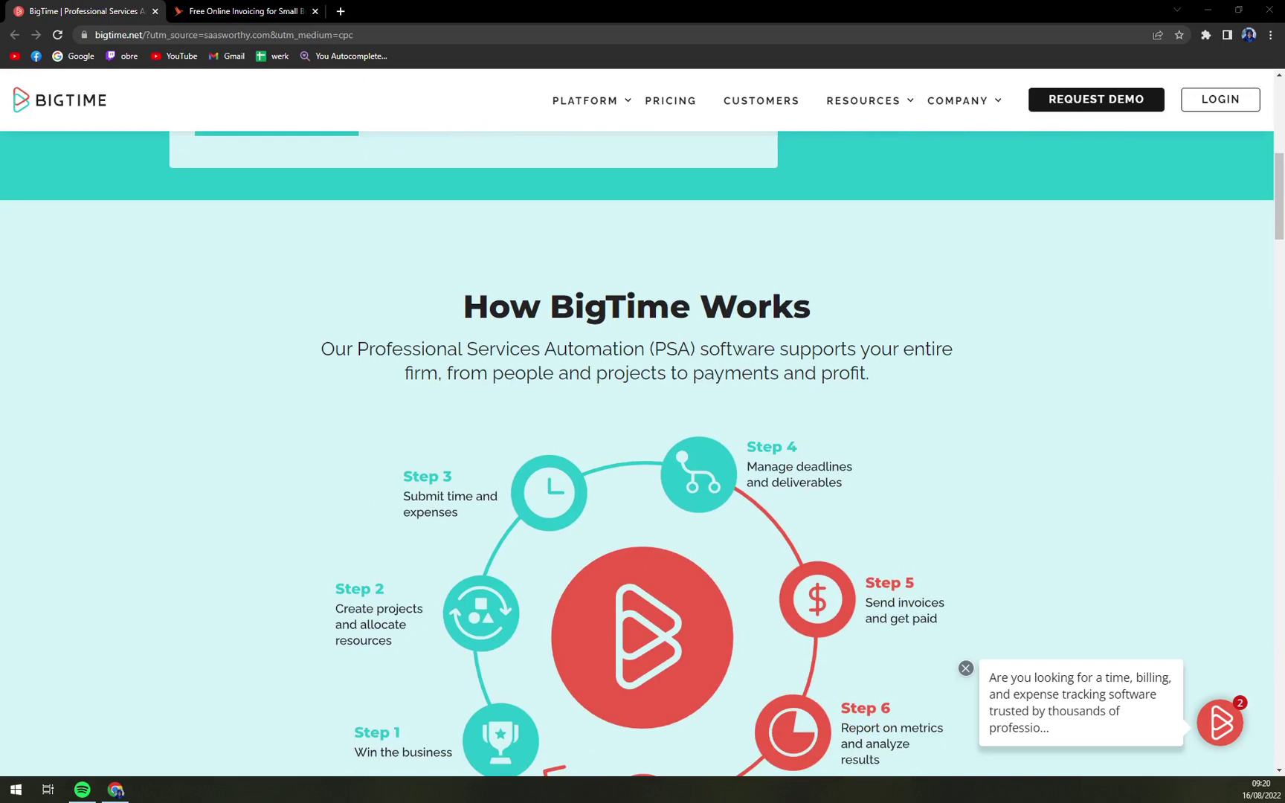
scroll(569, 348, down, 1)
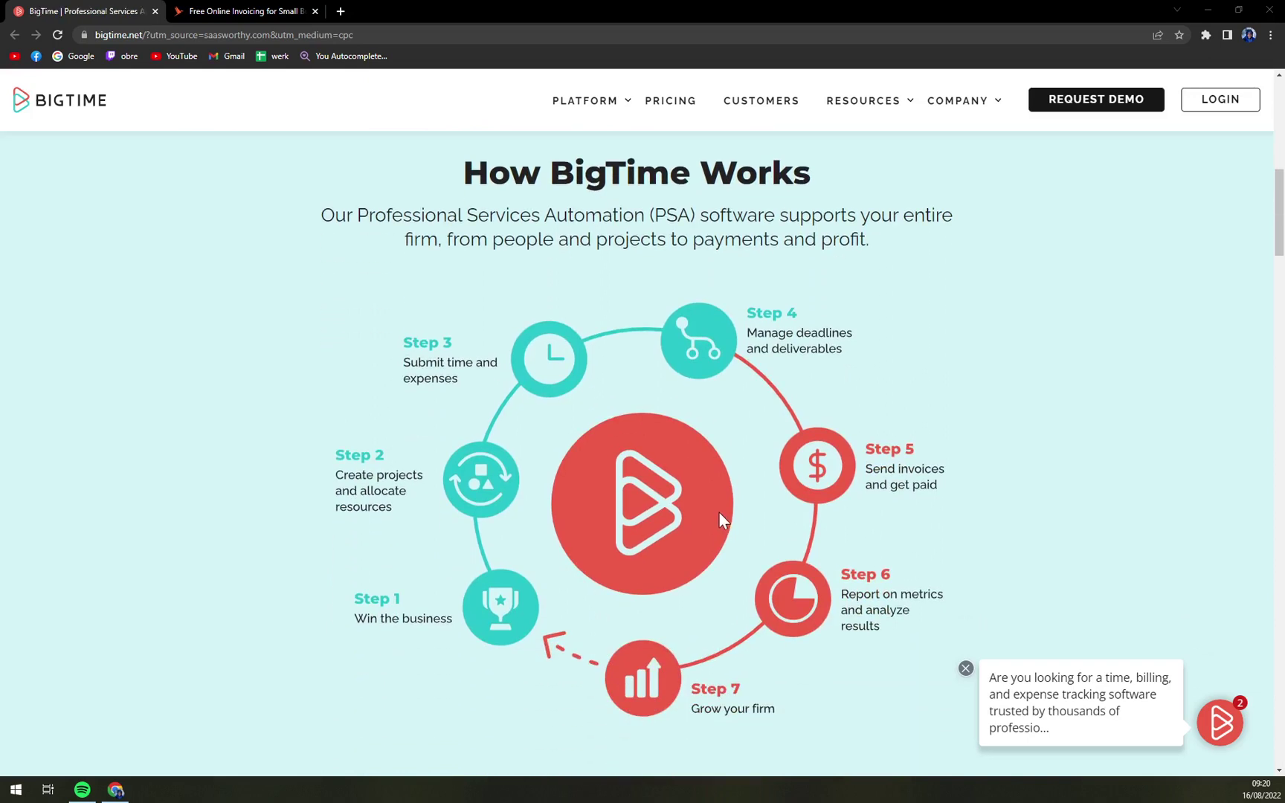
scroll(718, 517, down, 1)
scroll(719, 520, down, 1)
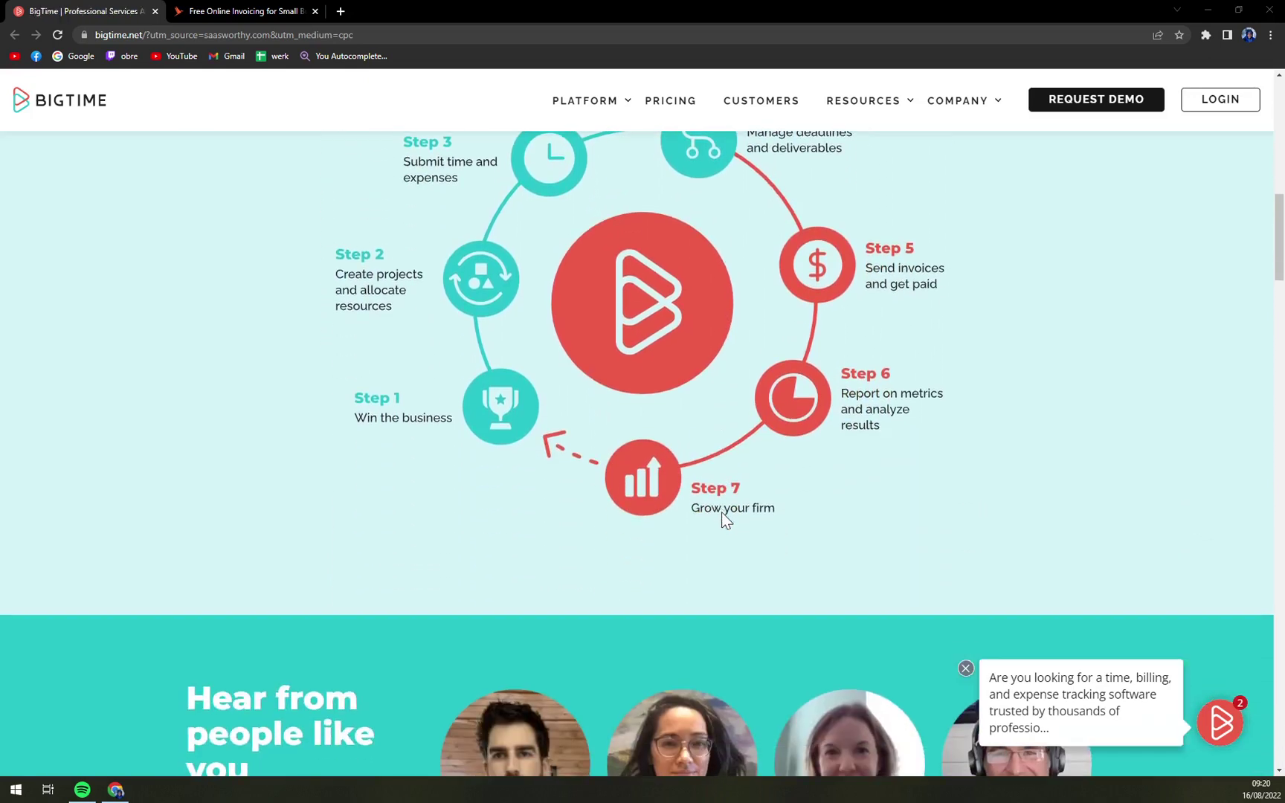
scroll(725, 521, down, 1)
scroll(726, 516, down, 1)
scroll(725, 516, down, 1)
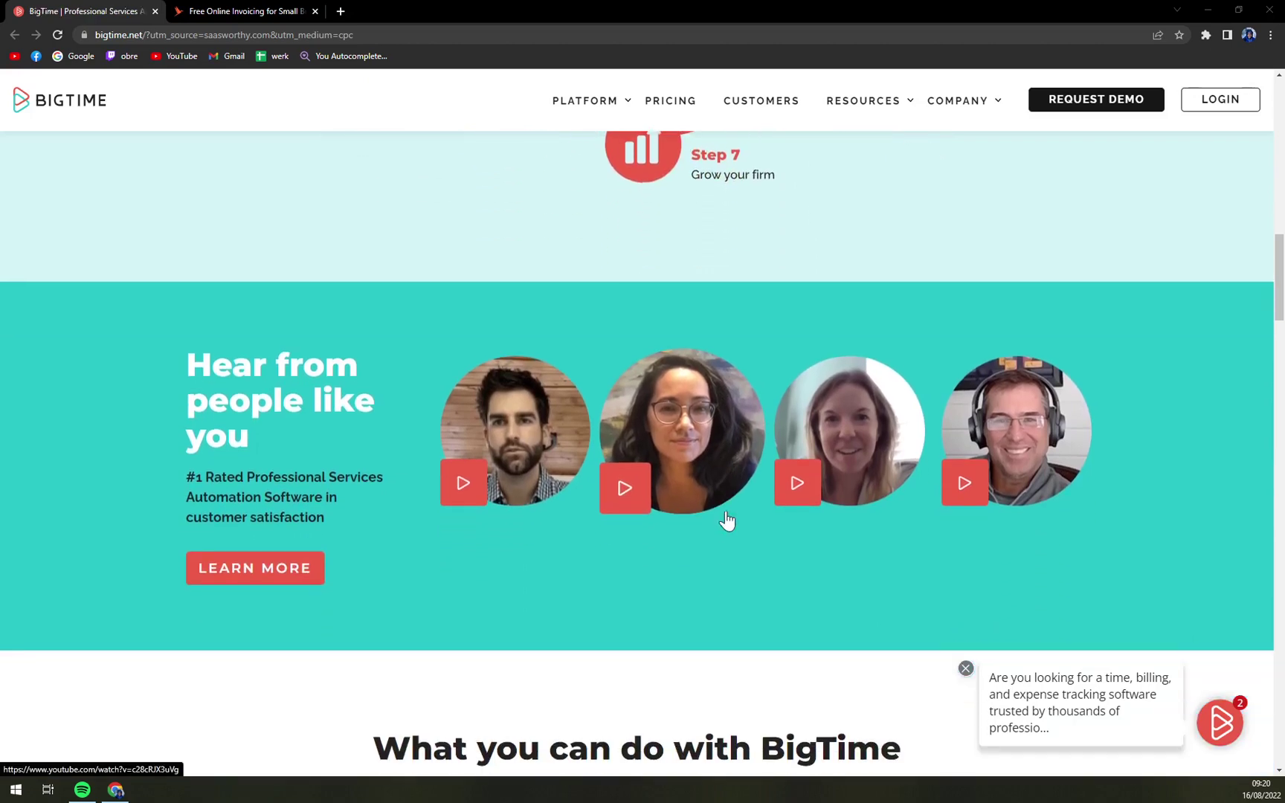
scroll(728, 520, down, 1)
scroll(727, 519, down, 1)
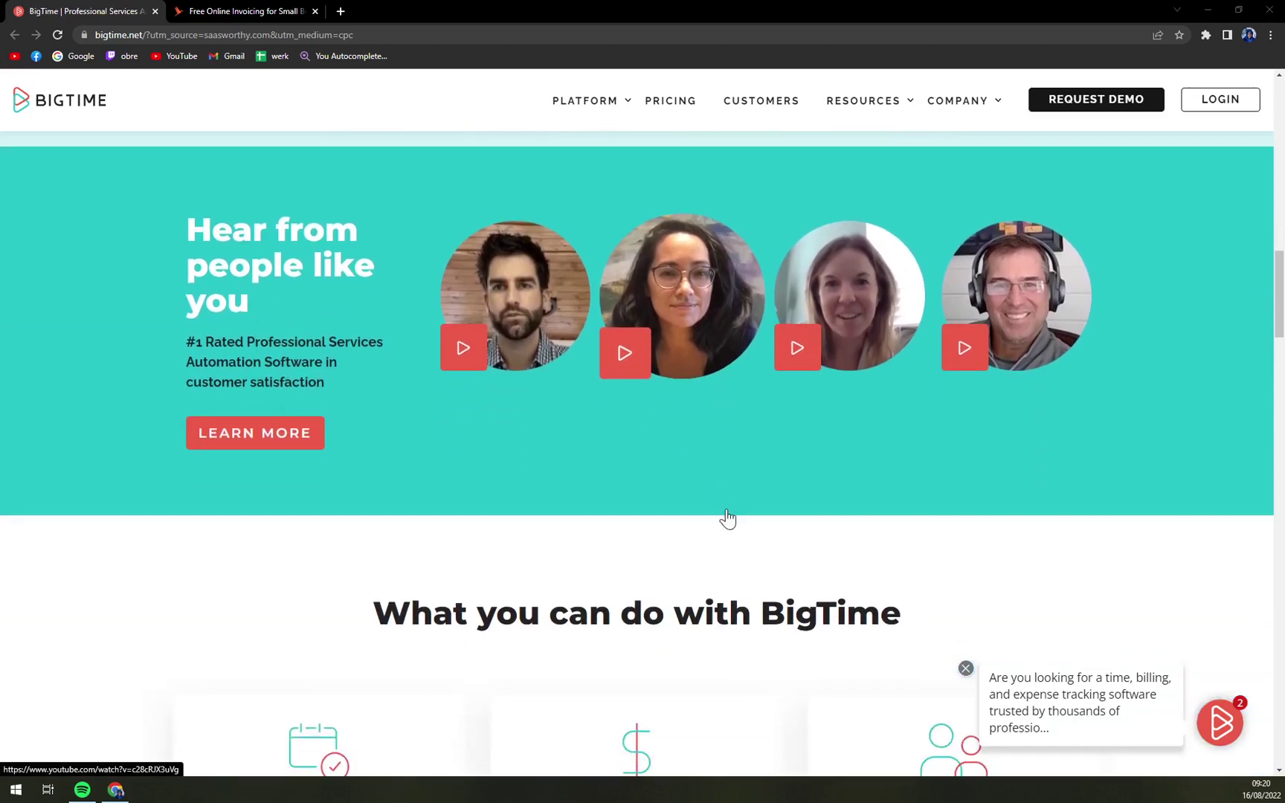
scroll(728, 507, down, 1)
scroll(734, 494, down, 1)
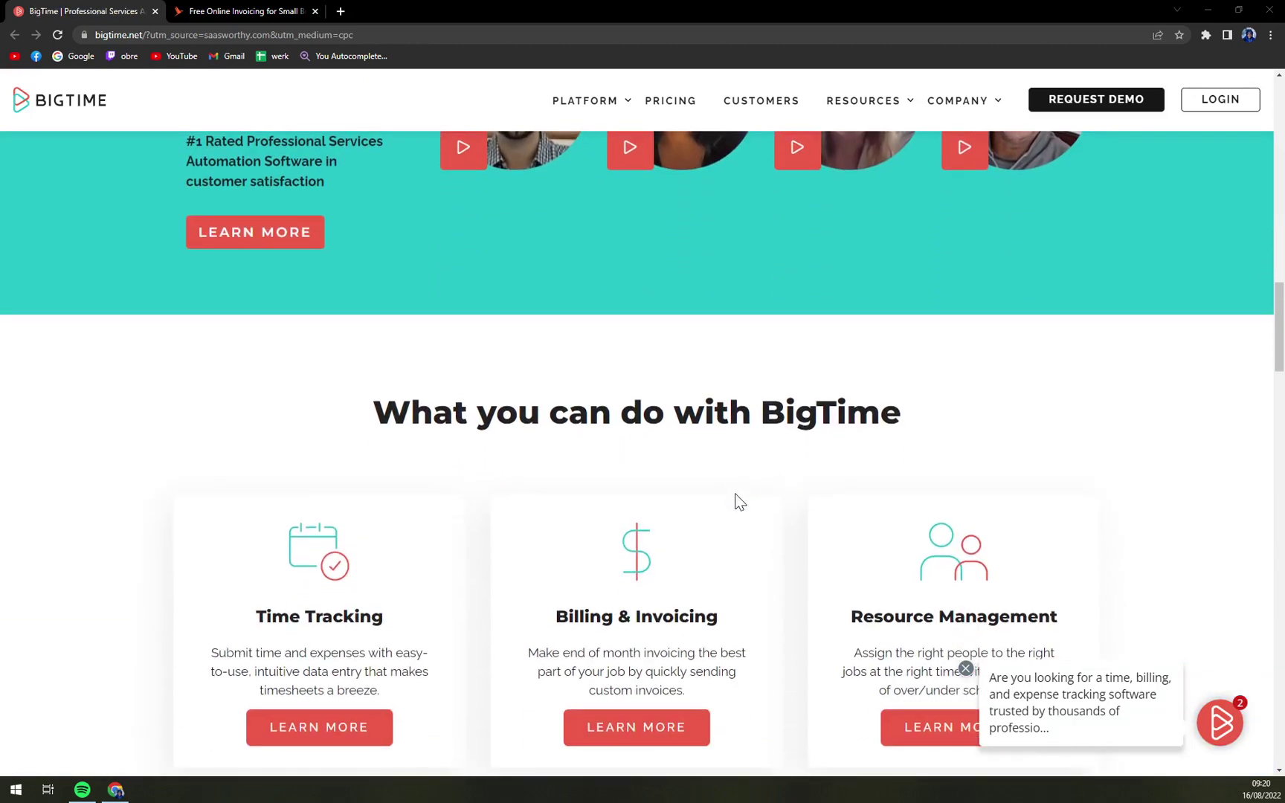
scroll(738, 503, down, 1)
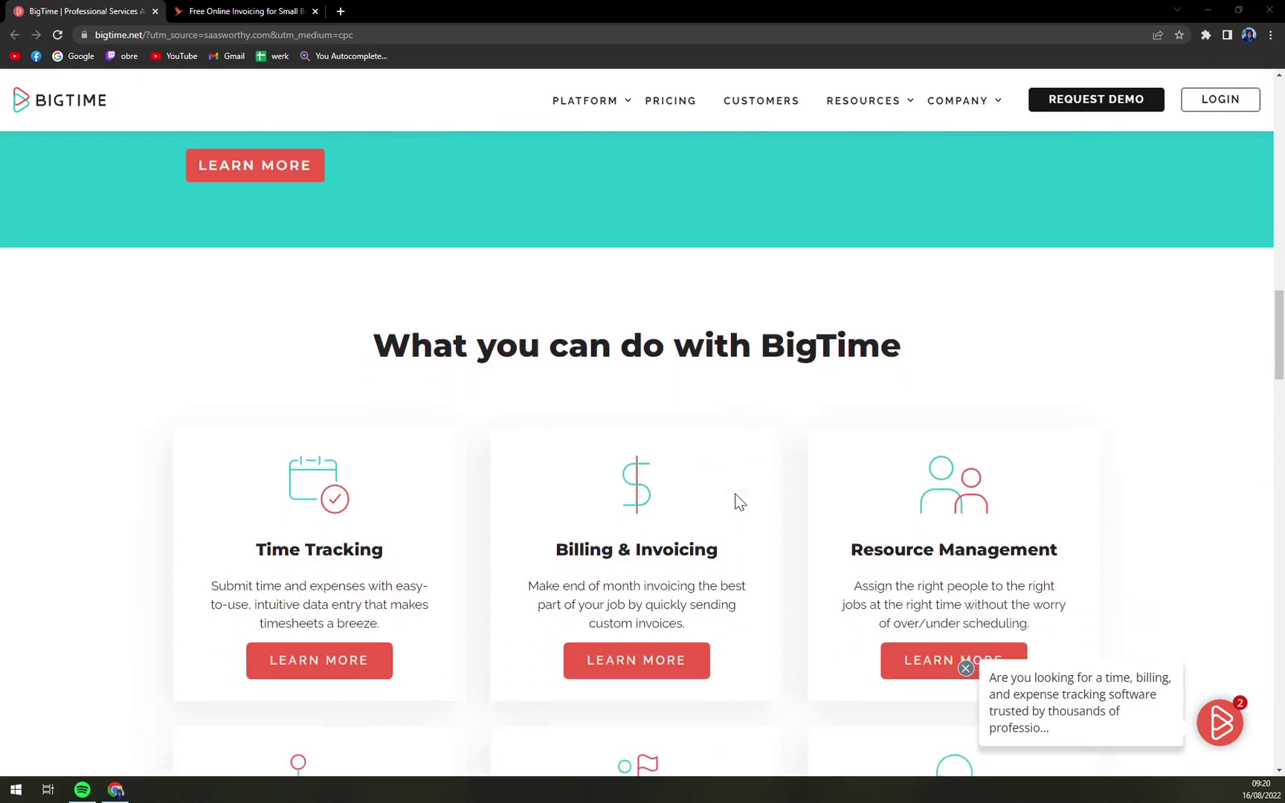
scroll(738, 502, down, 1)
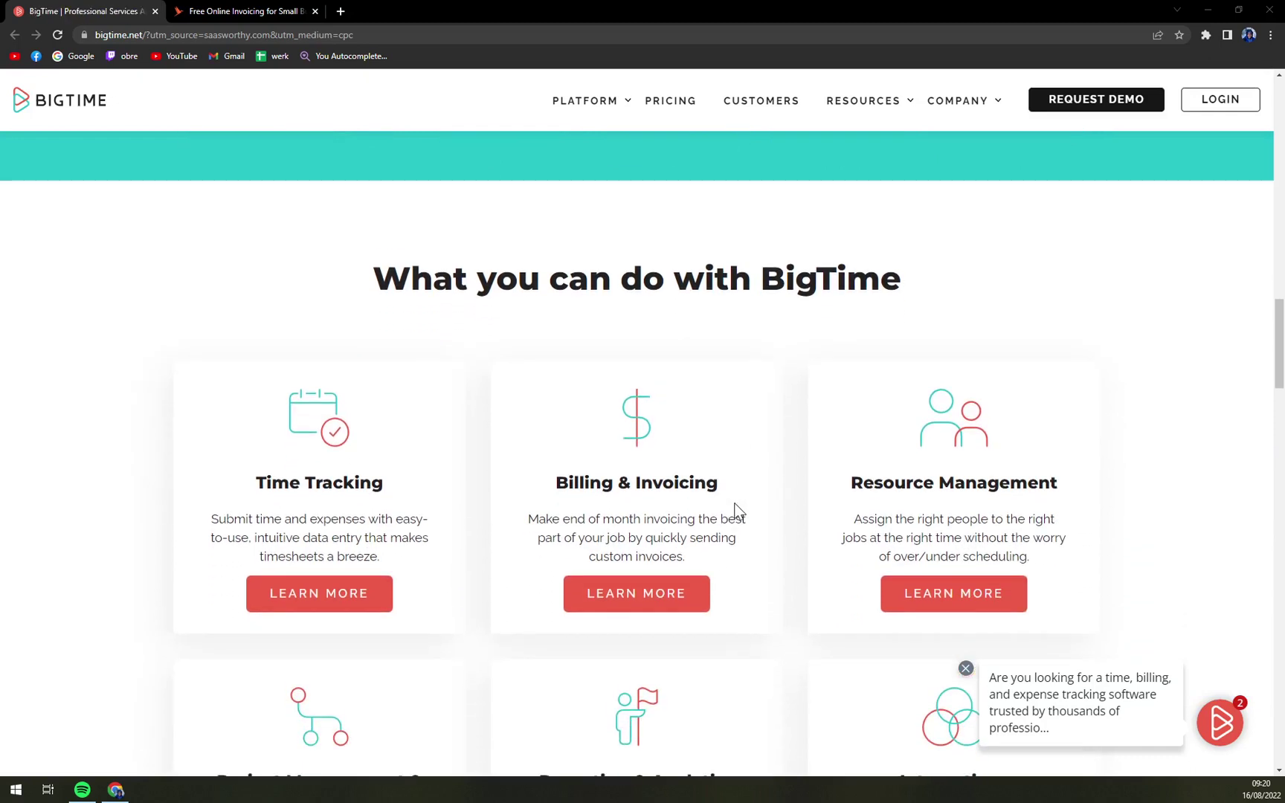
scroll(739, 512, down, 1)
scroll(739, 511, down, 1)
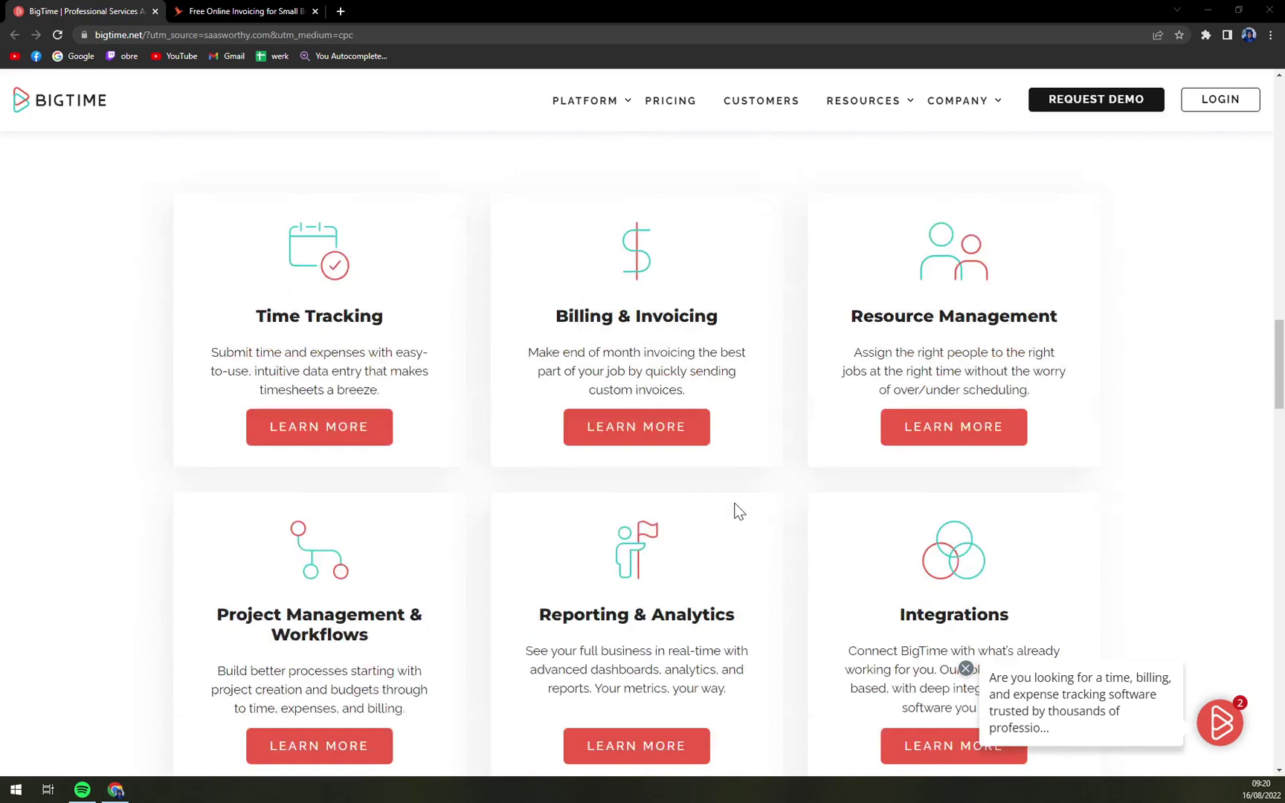
scroll(739, 511, down, 2)
scroll(739, 511, down, 1)
scroll(739, 511, down, 1)
scroll(740, 511, down, 1)
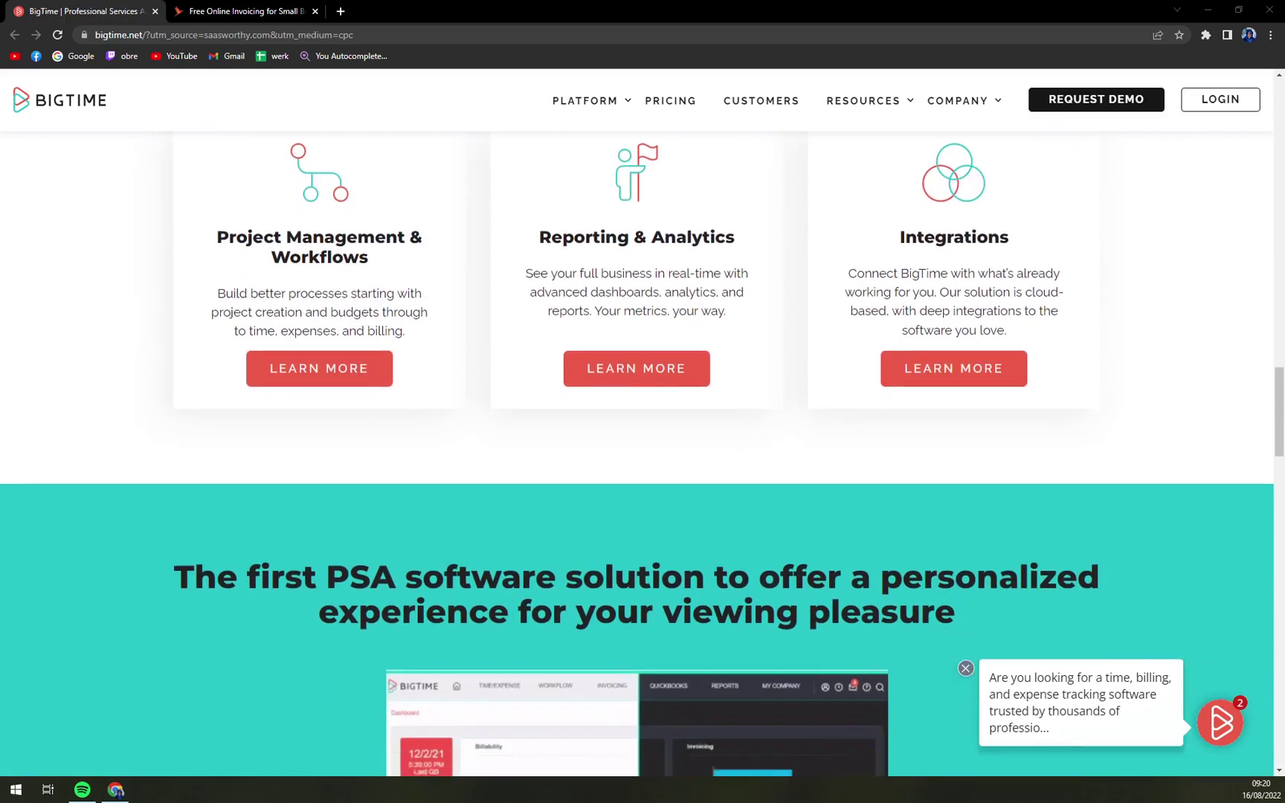
scroll(740, 511, down, 1)
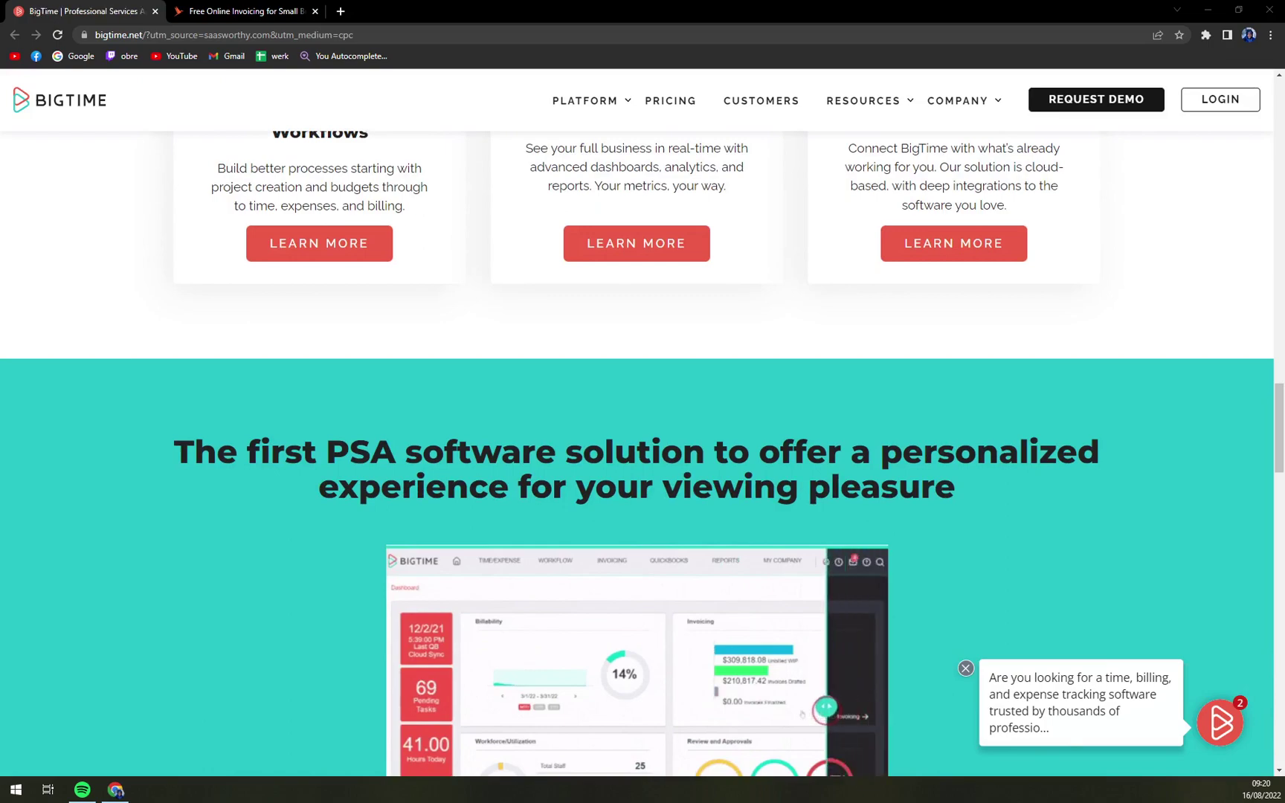
scroll(738, 492, up, 5)
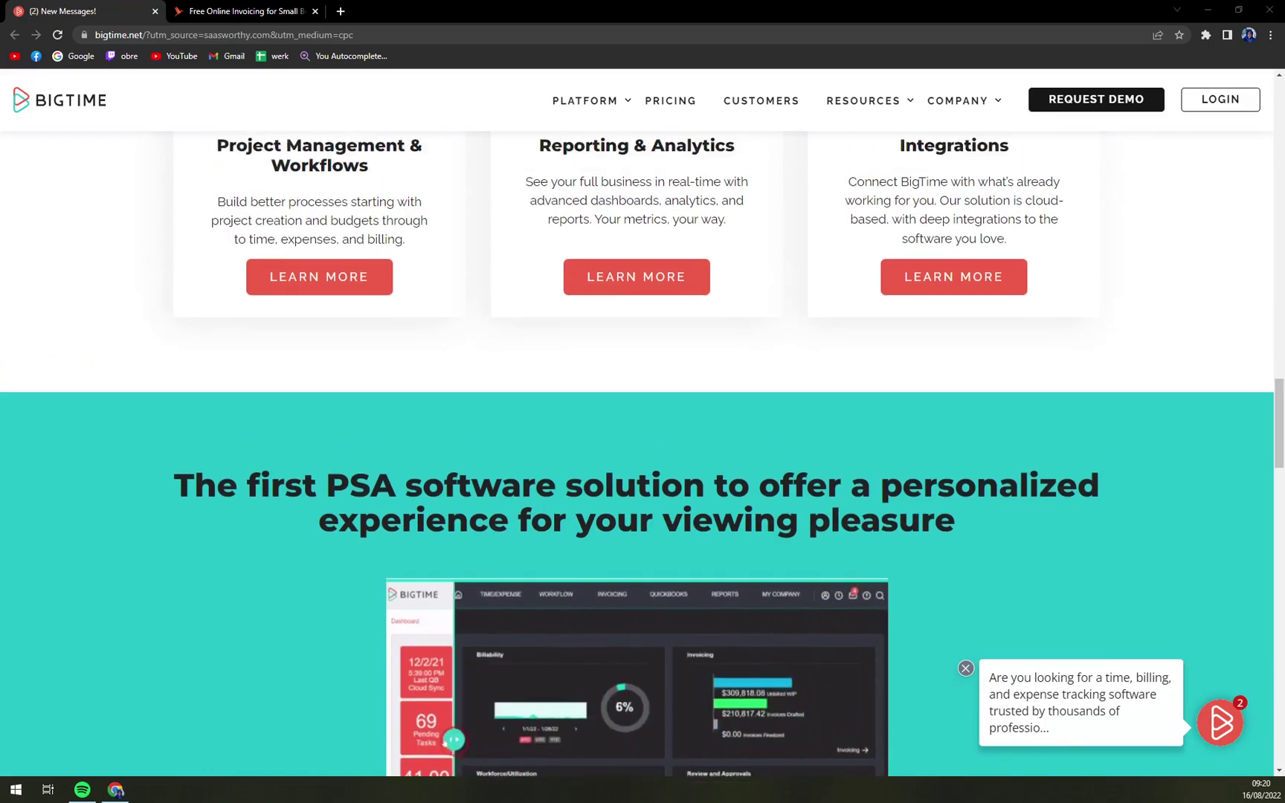
scroll(737, 492, down, 6)
scroll(739, 485, down, 3)
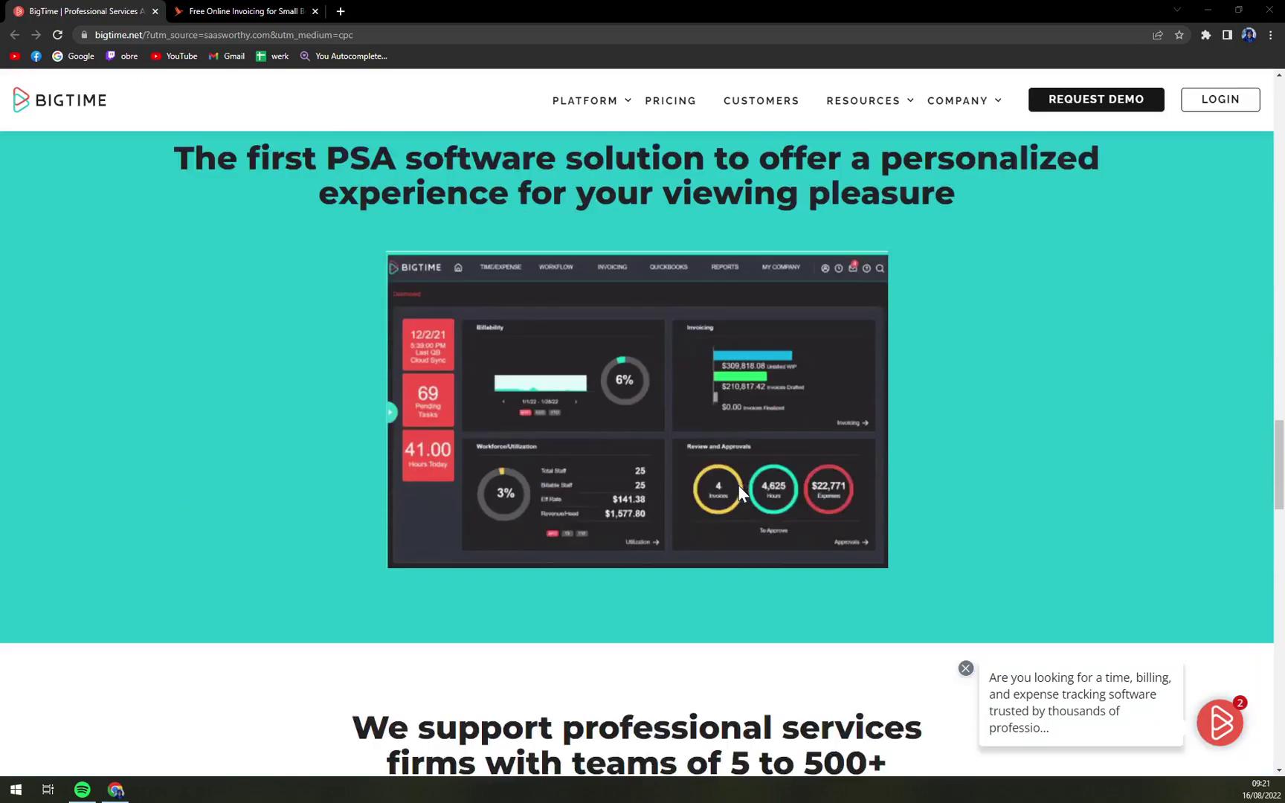
scroll(739, 483, down, 2)
scroll(739, 482, down, 2)
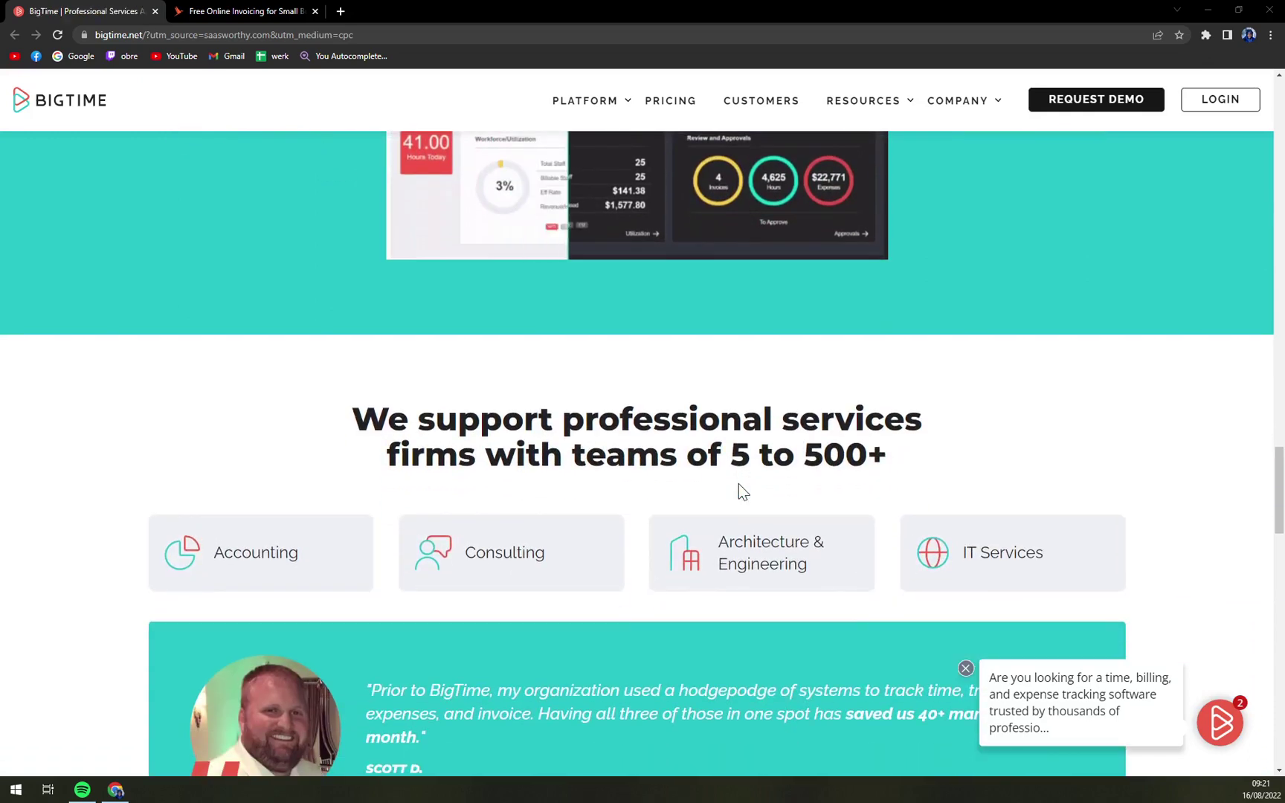
scroll(739, 483, down, 3)
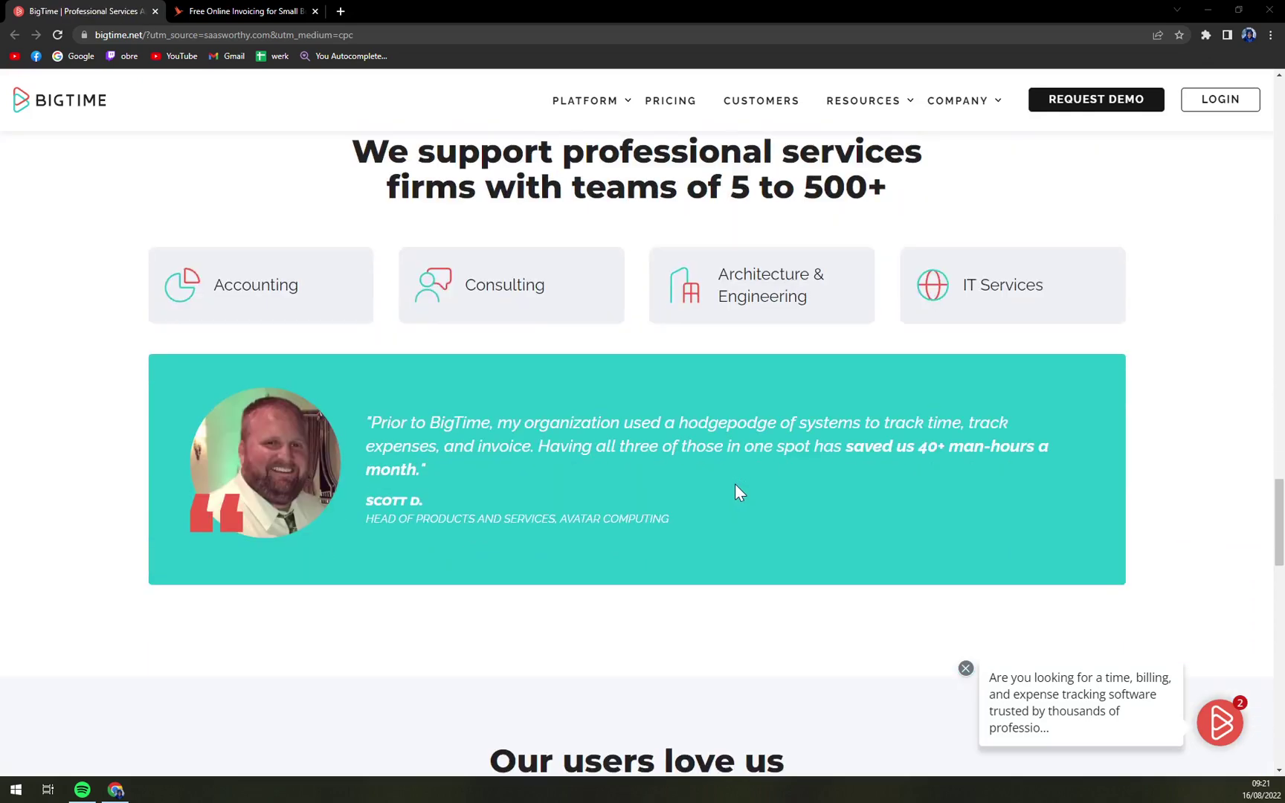
scroll(736, 484, up, 1)
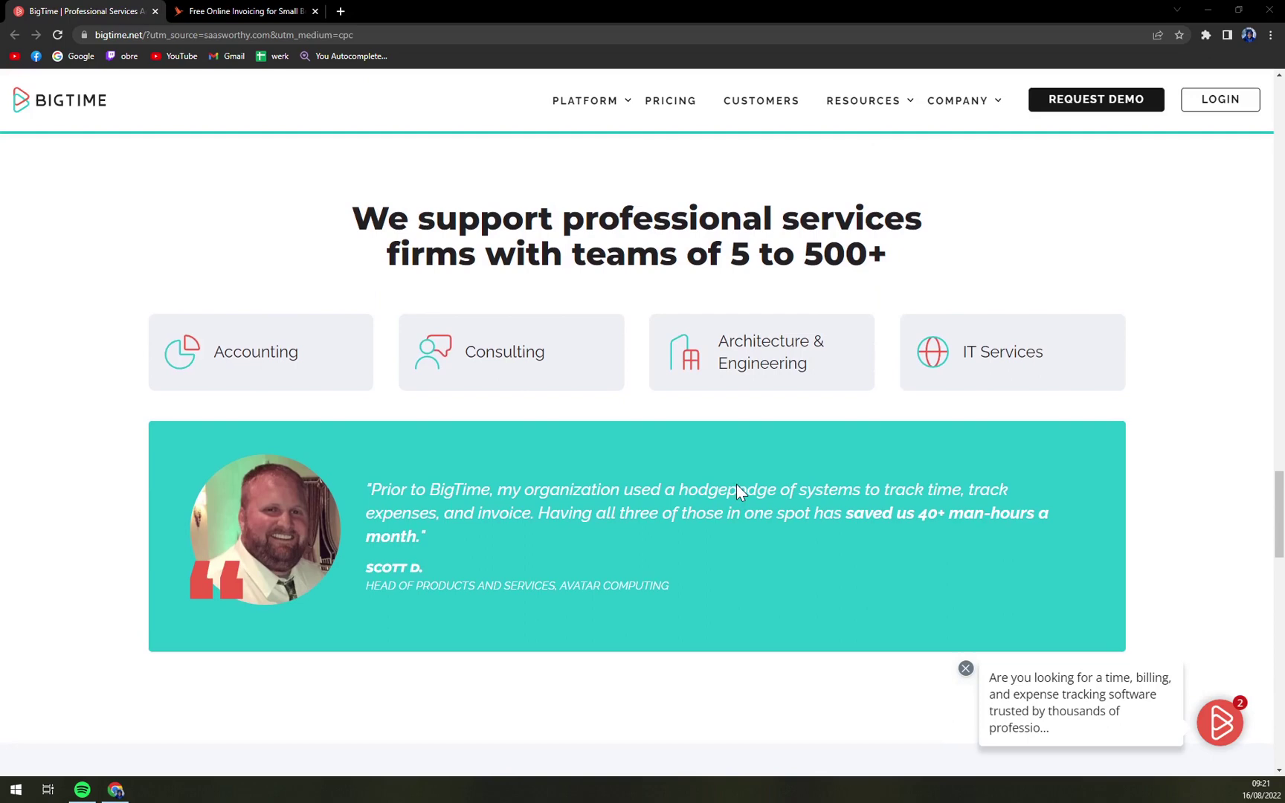
scroll(736, 484, down, 2)
scroll(736, 485, down, 1)
scroll(736, 485, down, 1)
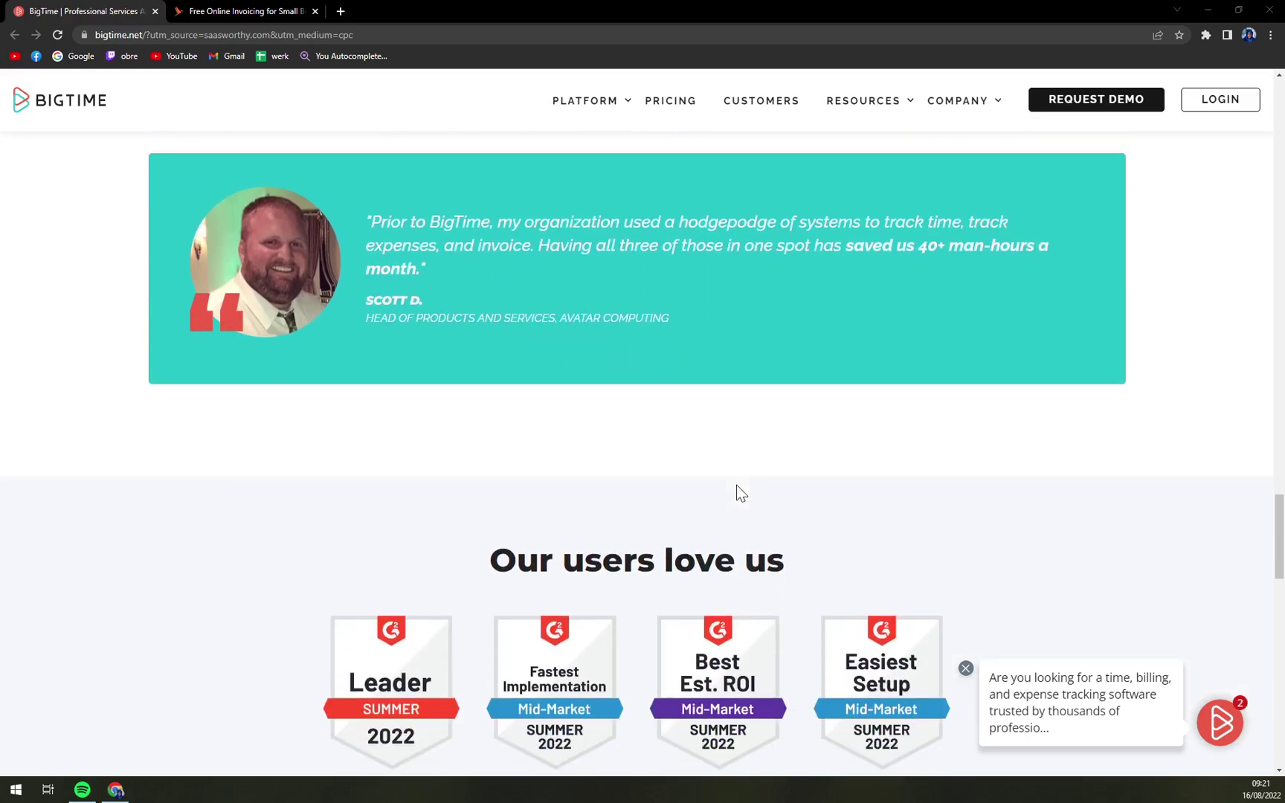
scroll(736, 485, down, 1)
scroll(736, 484, down, 2)
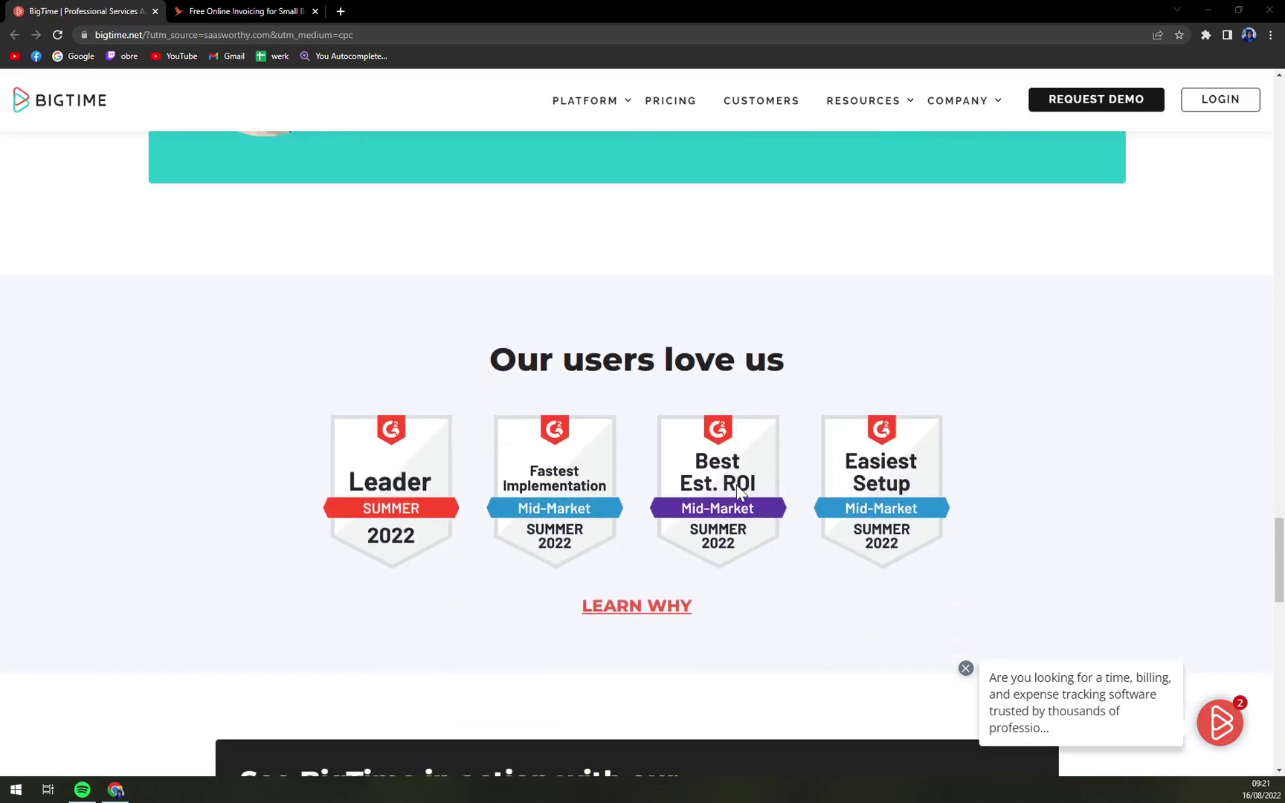
scroll(736, 484, down, 1)
scroll(736, 484, down, 4)
scroll(738, 485, down, 3)
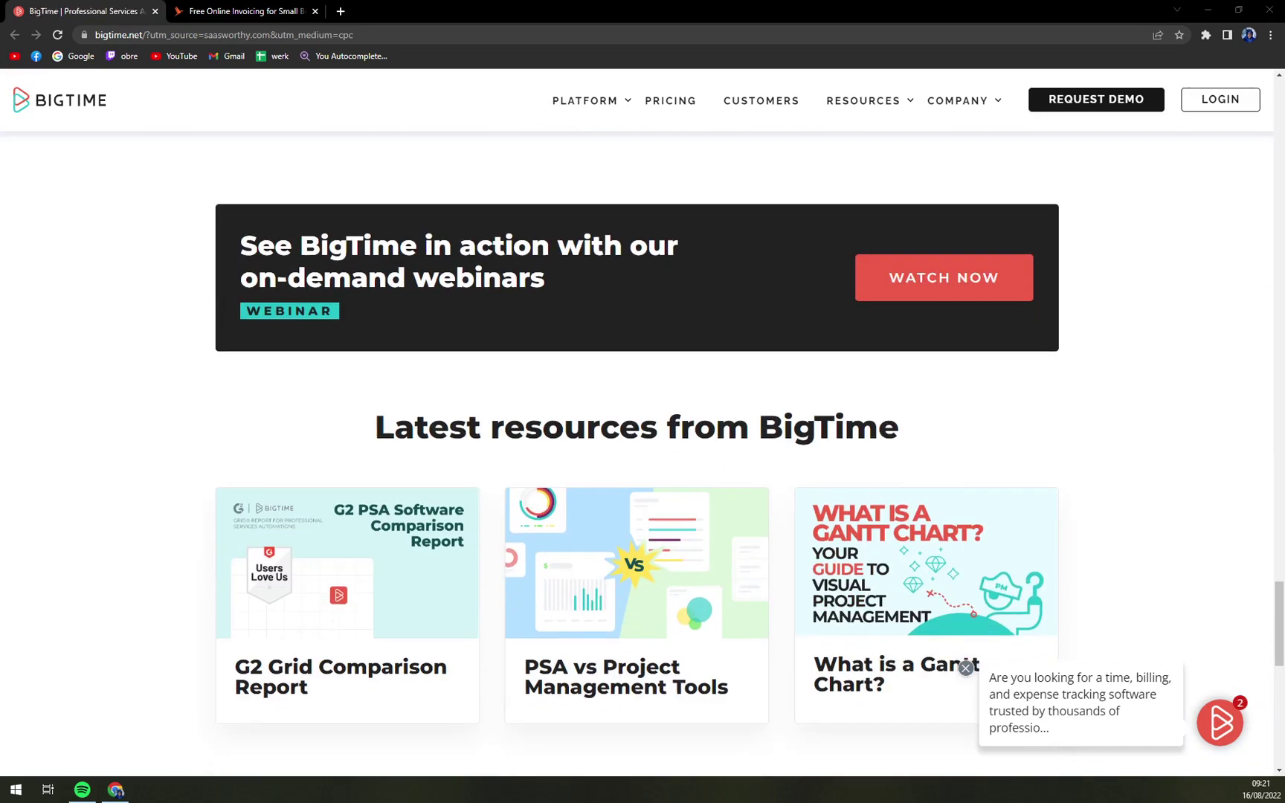
scroll(241, 411, down, 2)
scroll(241, 411, up, 1)
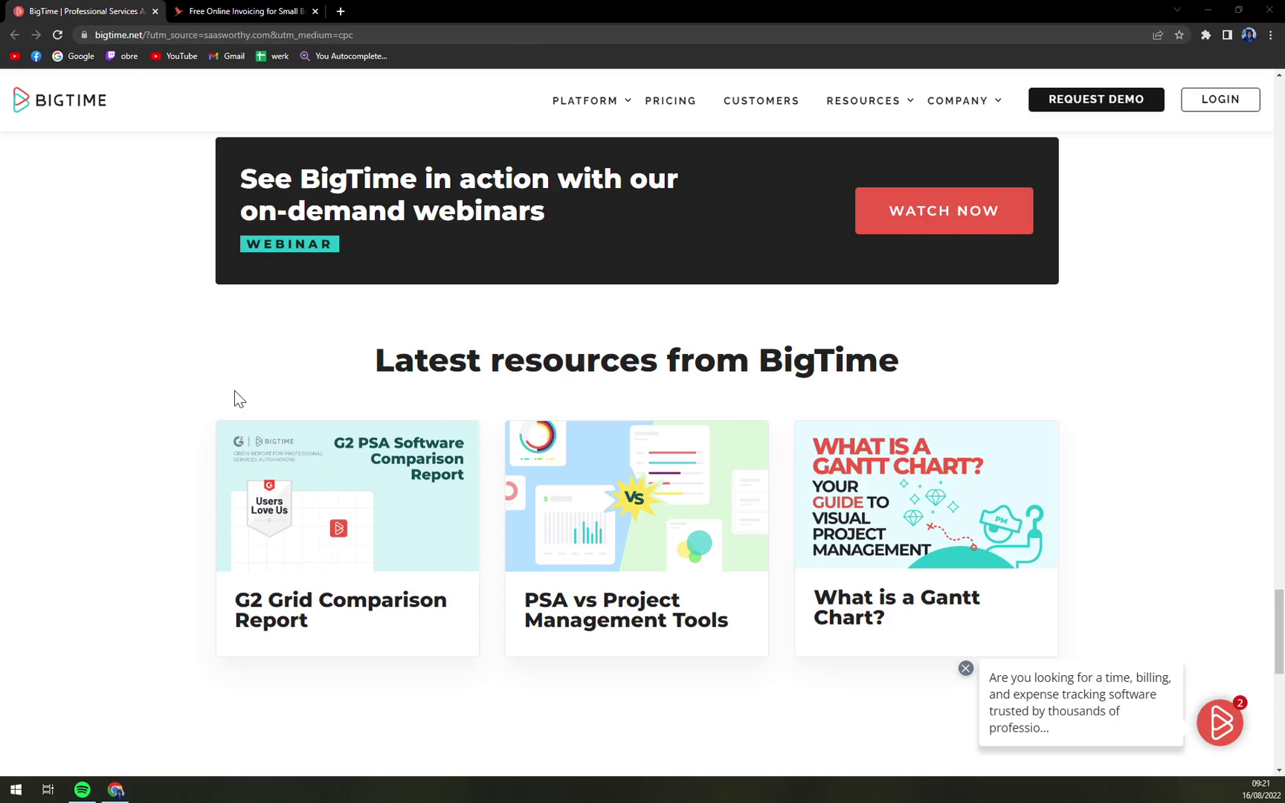
scroll(241, 399, down, 2)
scroll(261, 399, down, 3)
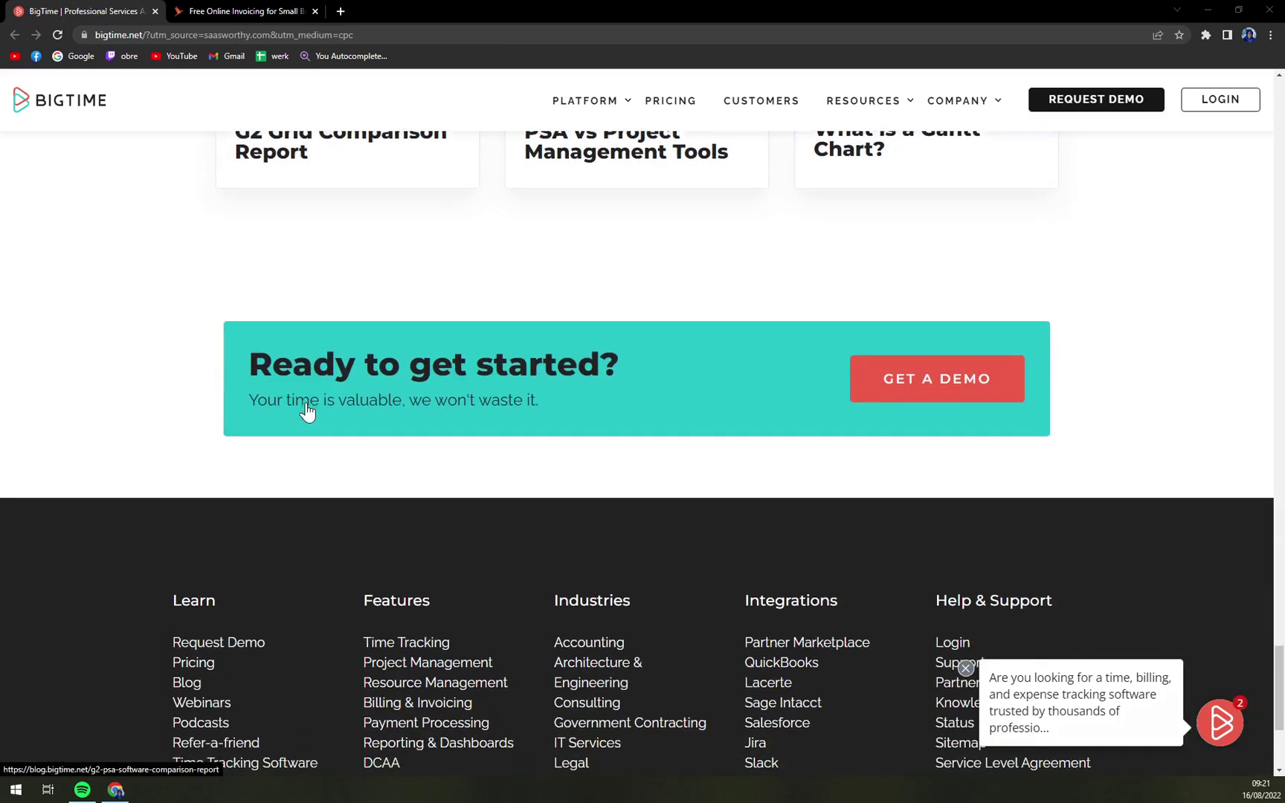
scroll(281, 400, down, 3)
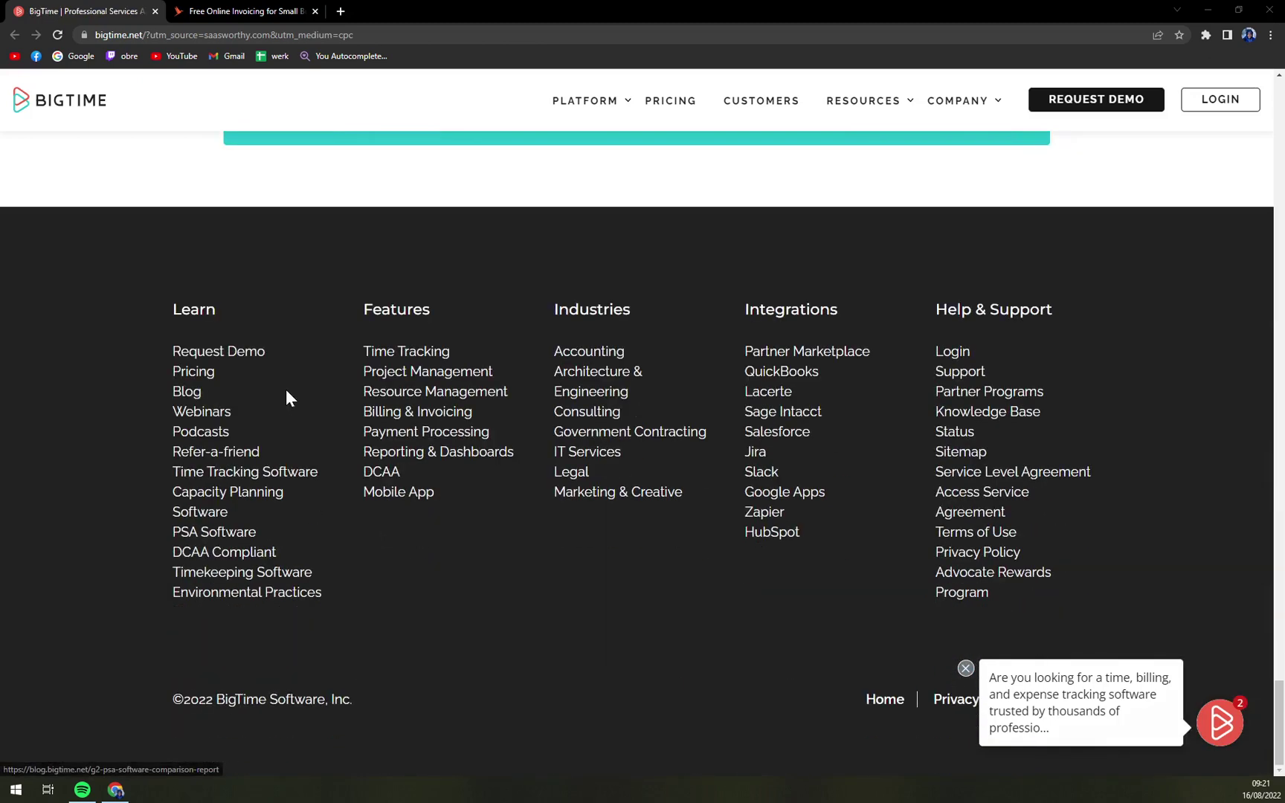
Scroll past testimonials, G2 badges and resources to the footer, closing the chat popup.
click(965, 668)
scroll(804, 632, up, 2)
scroll(804, 633, up, 5)
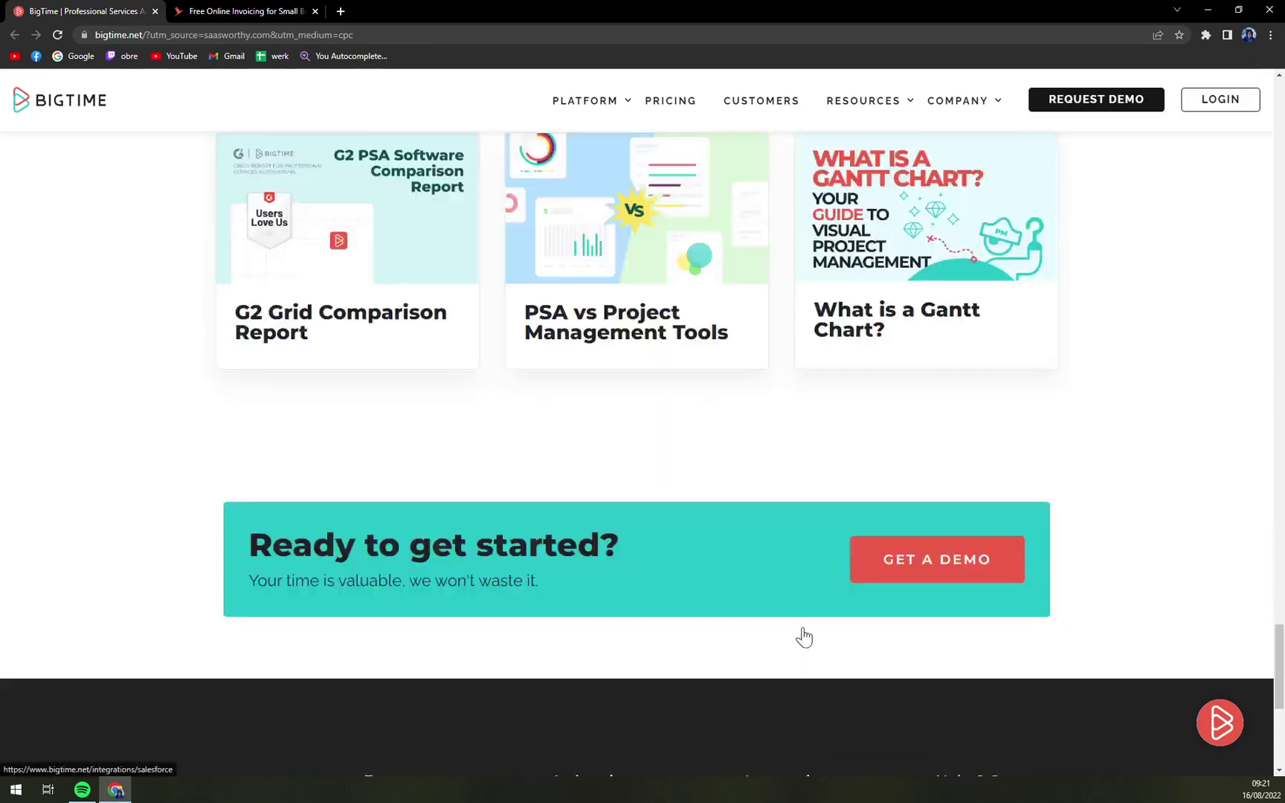
drag(1277, 642, 1279, 101)
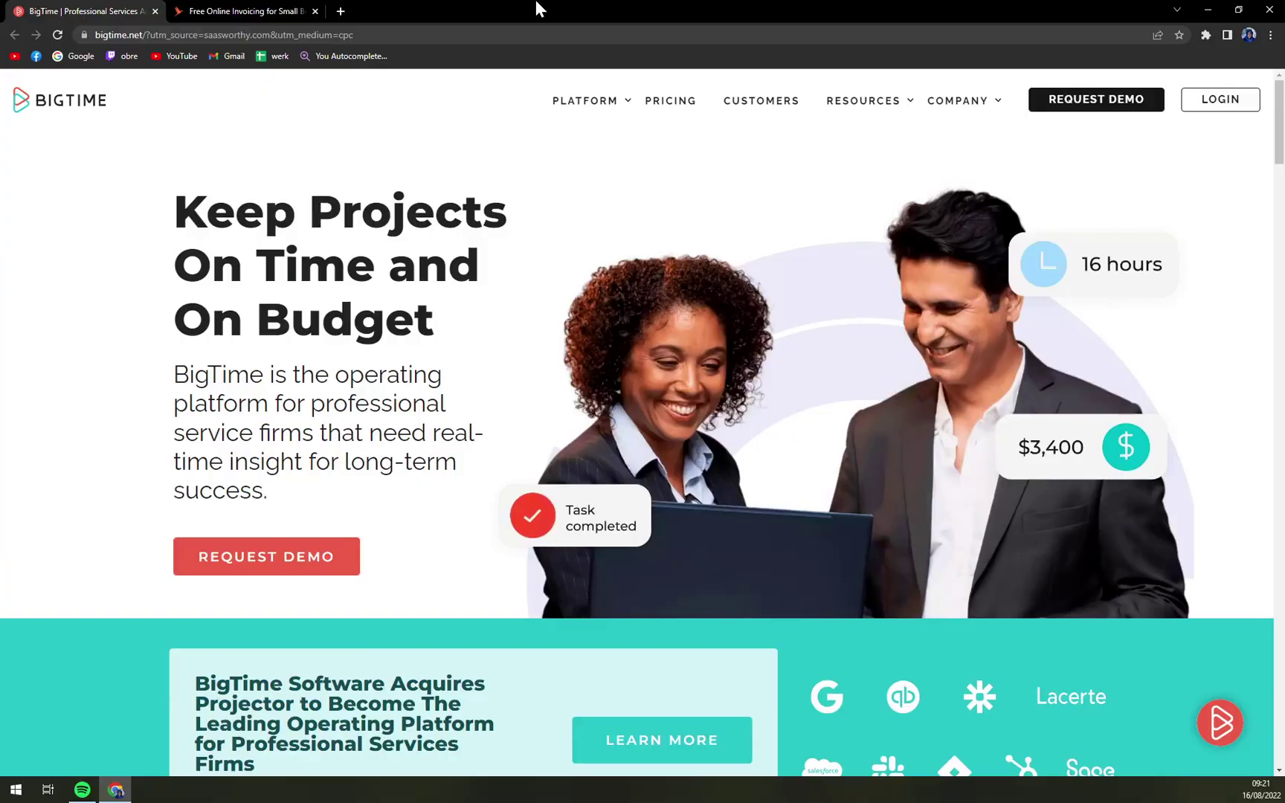
Return to the Keep Projects On Time headline and re-maximize the Chrome window.
drag(533, 12, 441, 397)
double_click(443, 397)
Open the pricing page showing Express $10, Pro $30 and Premier $40 per-user plans.
click(680, 109)
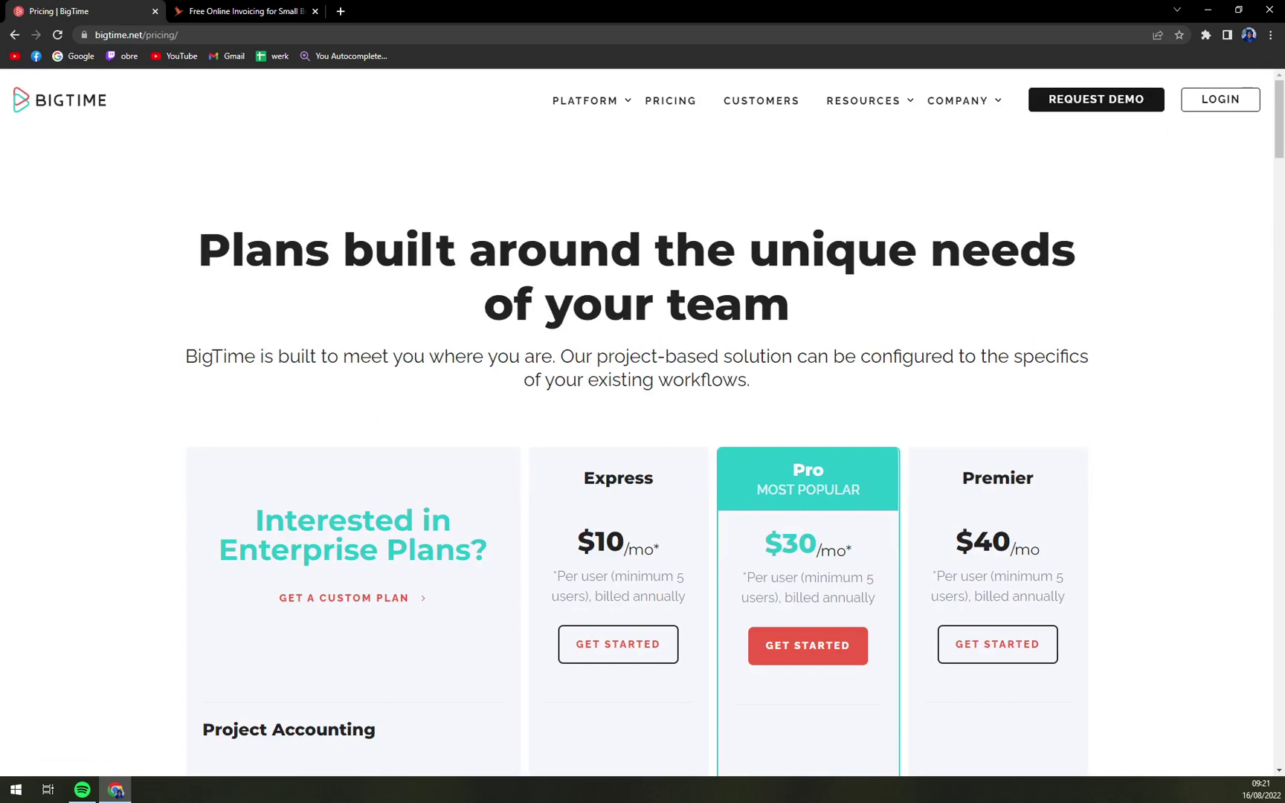
scroll(512, 366, down, 3)
scroll(514, 370, up, 3)
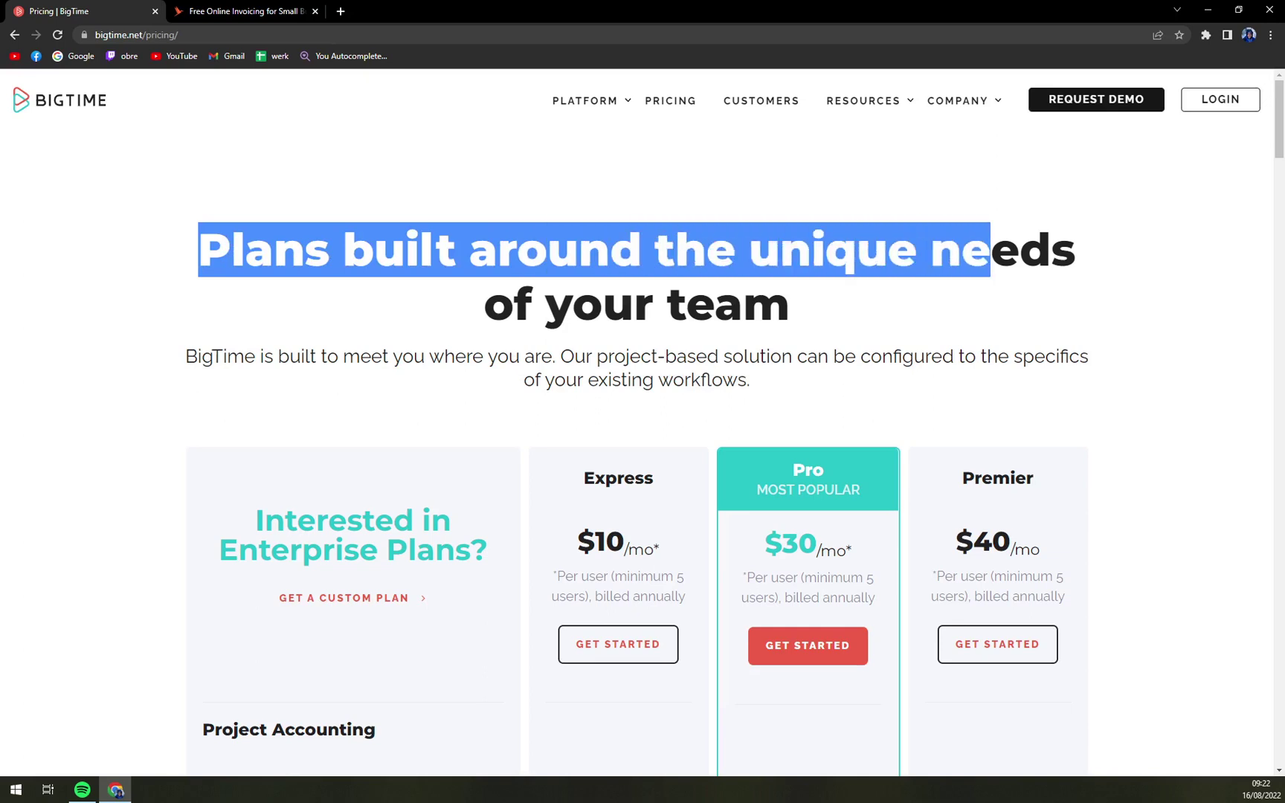
drag(199, 250, 1070, 287)
click(907, 303)
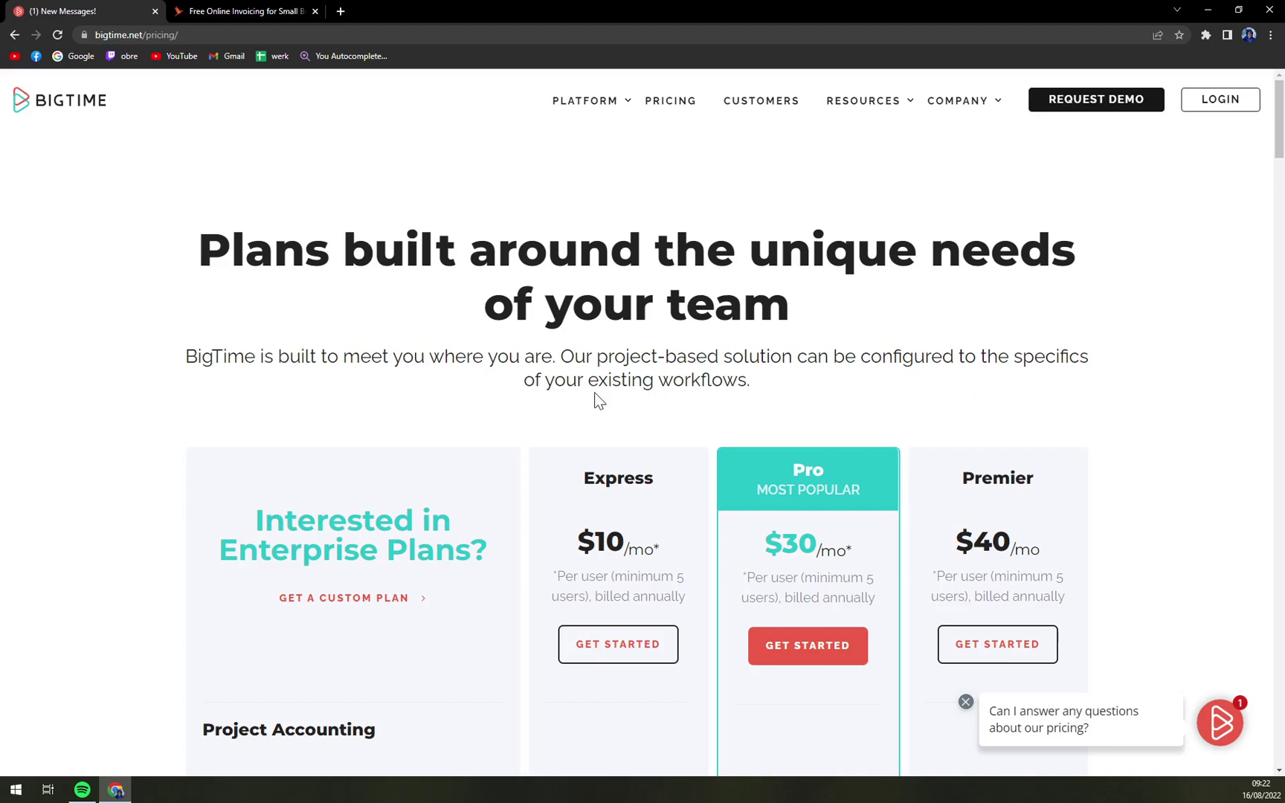
scroll(597, 401, down, 3)
scroll(606, 399, down, 3)
scroll(606, 398, up, 3)
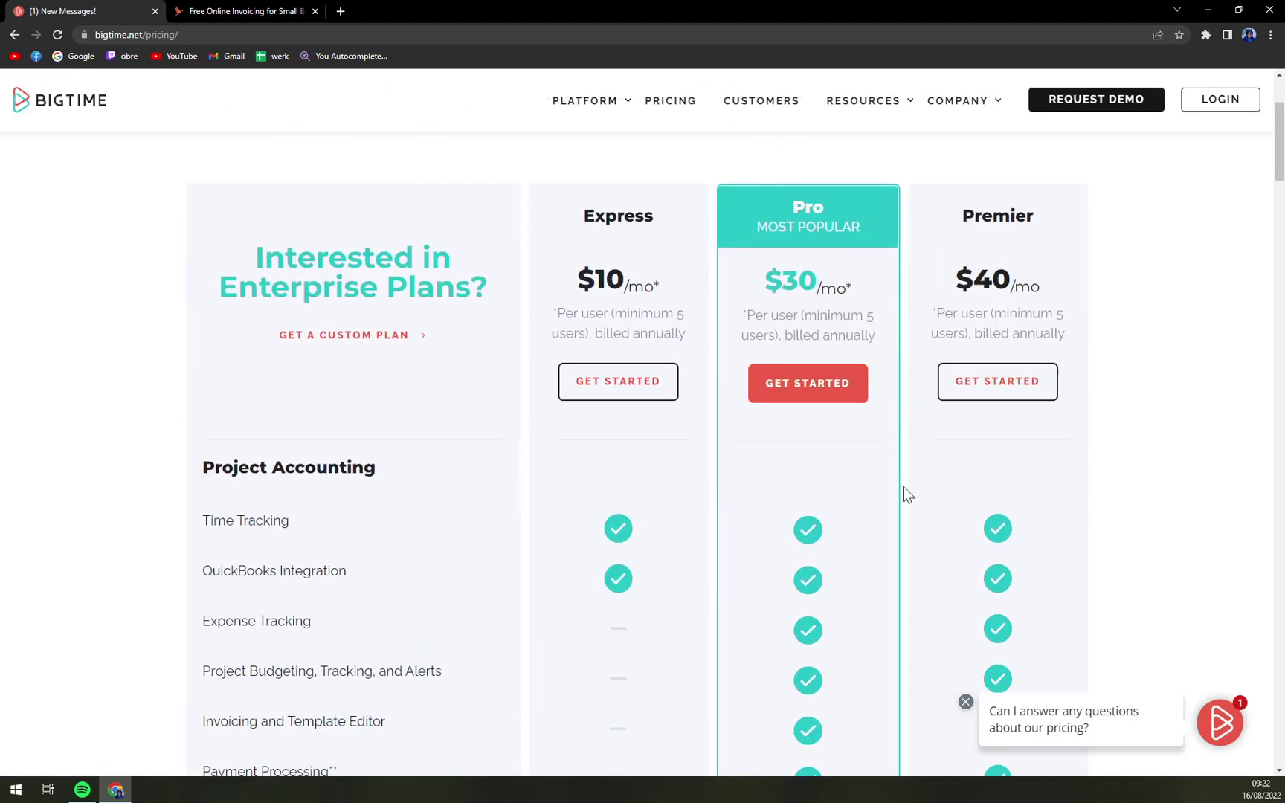
Close the chat prompt and review the comparison table, from Pro pricing to Salesforce Integration.
click(965, 704)
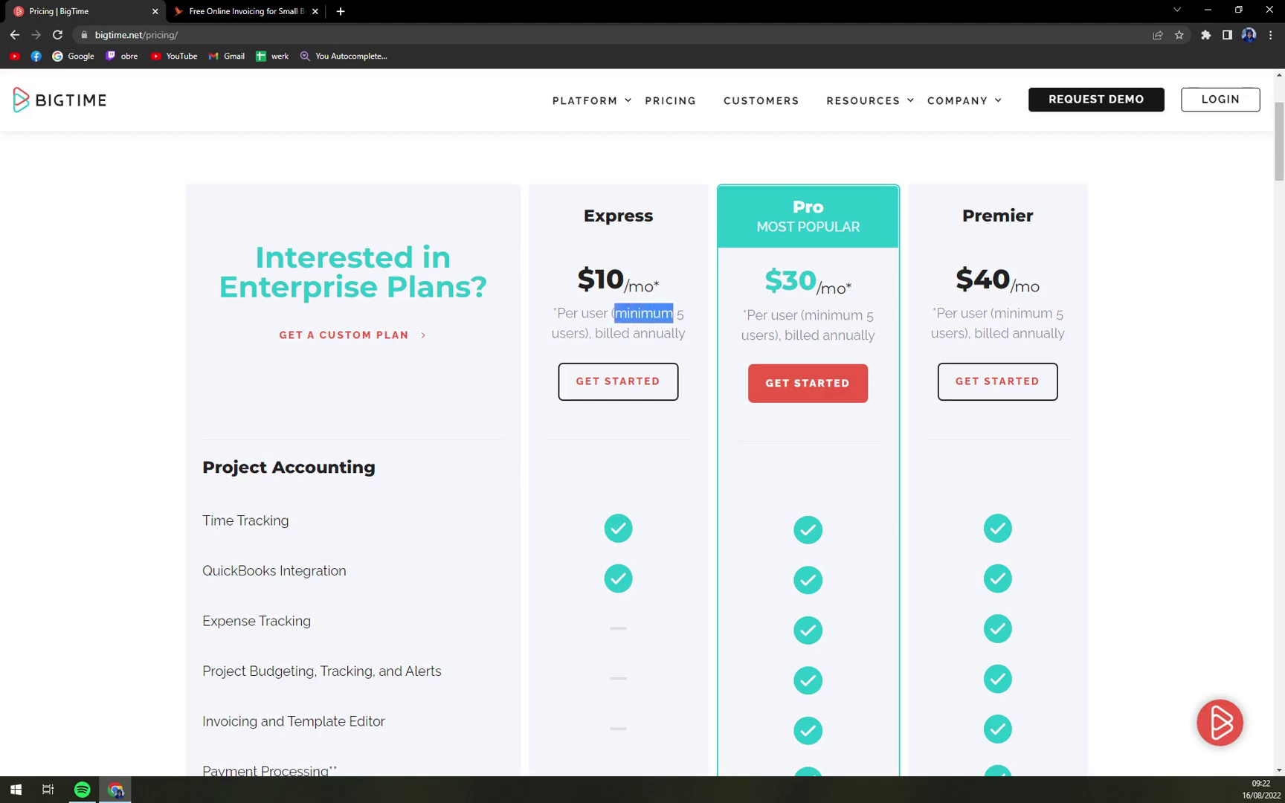
mouse_move(799, 282)
mouse_down()
mouse_move(782, 281)
mouse_move(864, 316)
mouse_up()
double_click(800, 281)
click(825, 268)
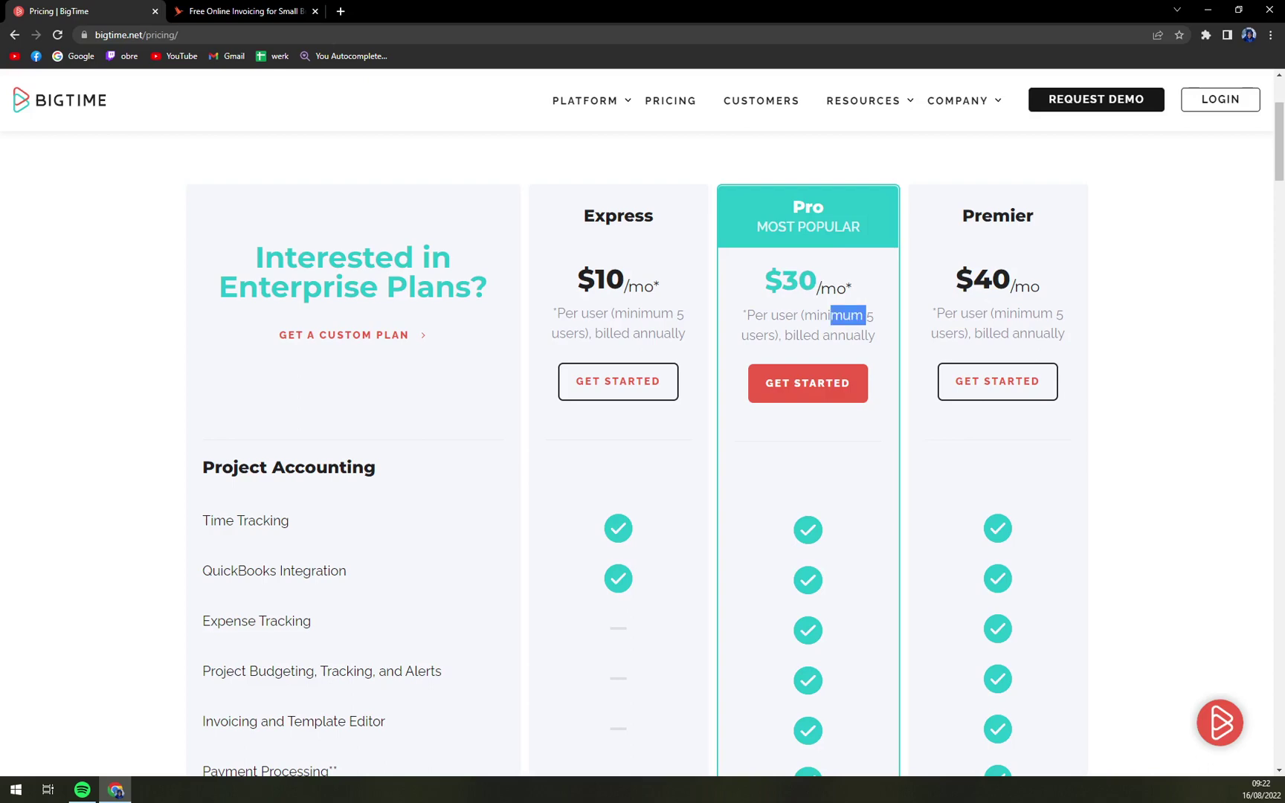
click(864, 315)
scroll(827, 325, up, 1)
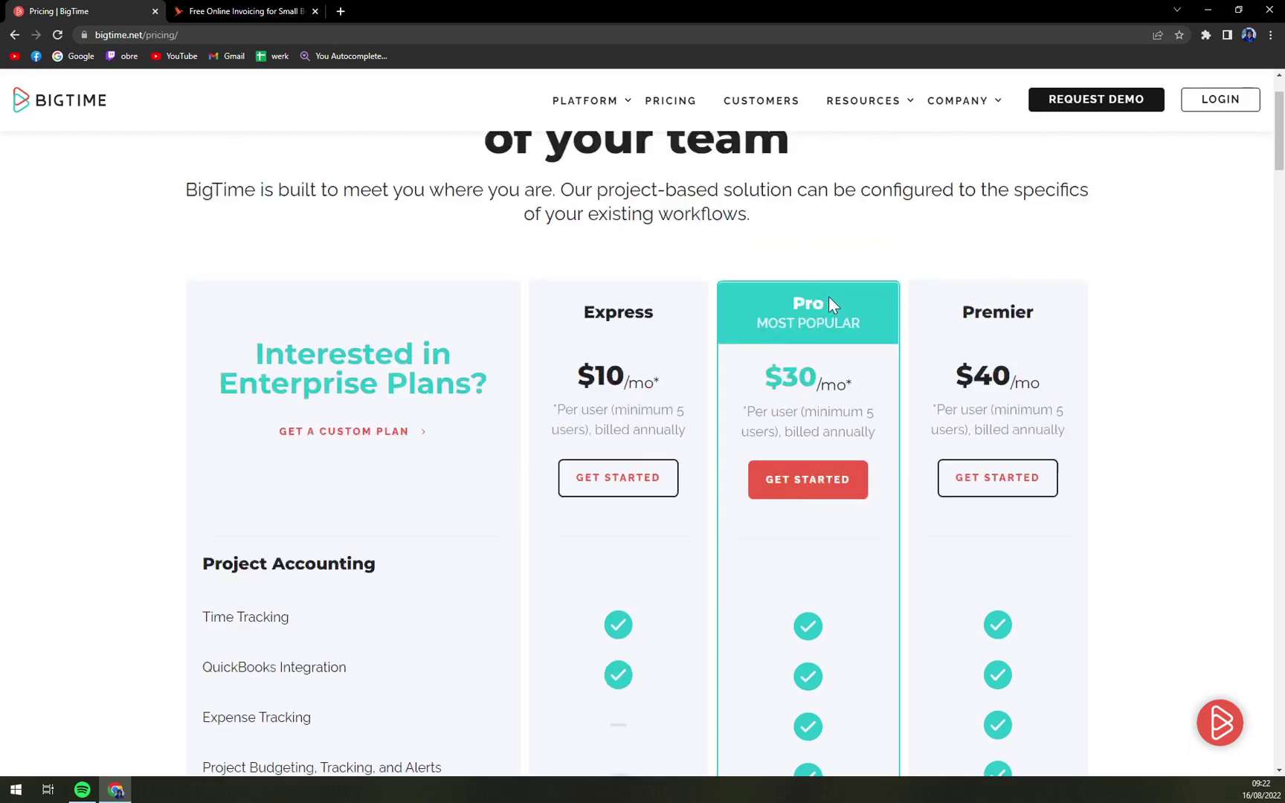
scroll(978, 295, down, 2)
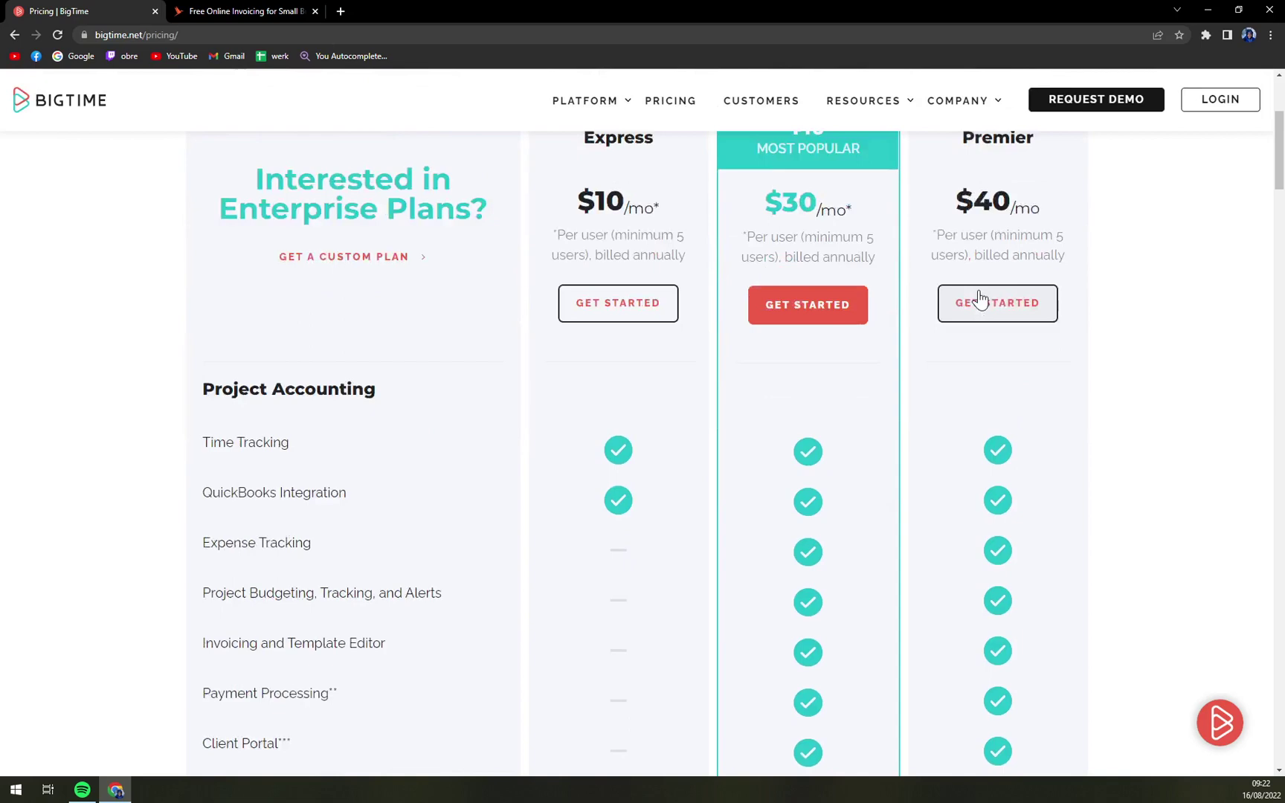
scroll(993, 275, up, 1)
scroll(971, 313, down, 3)
scroll(970, 313, down, 3)
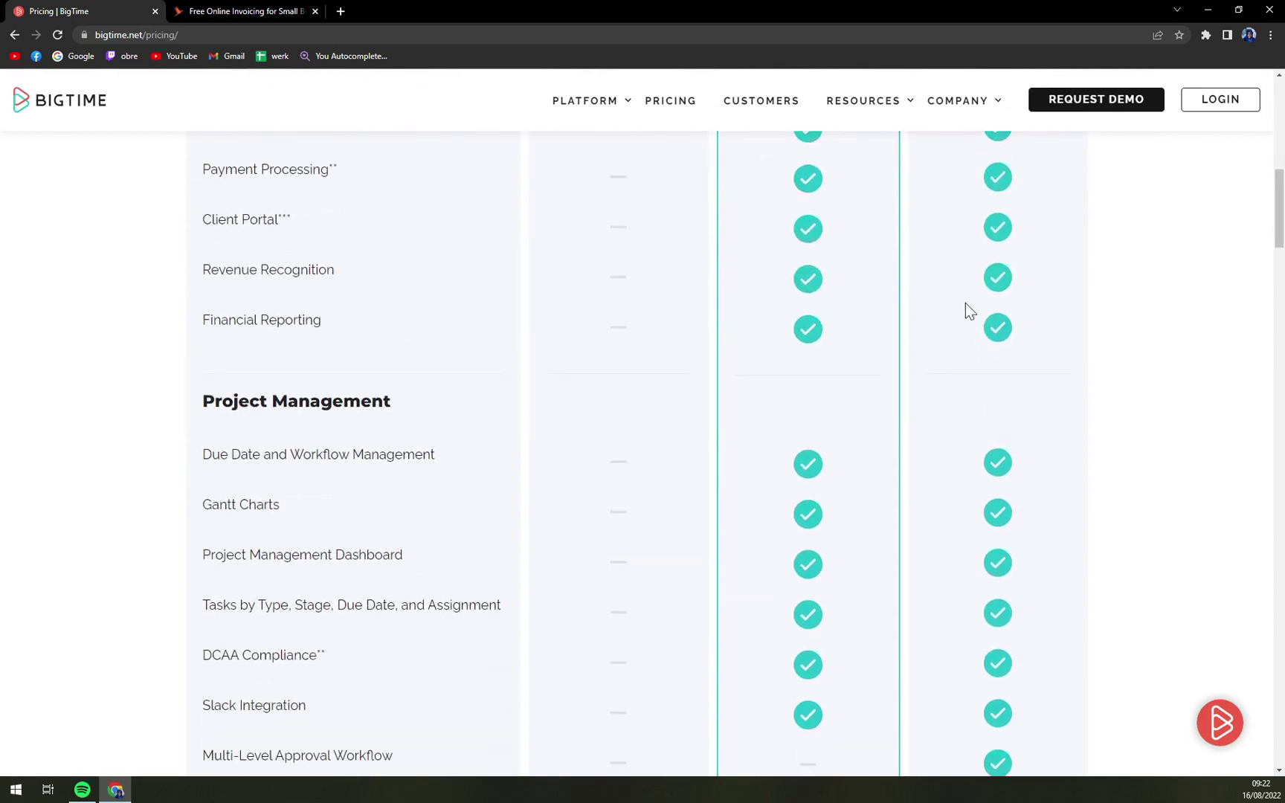
scroll(965, 302, down, 2)
scroll(965, 302, down, 2)
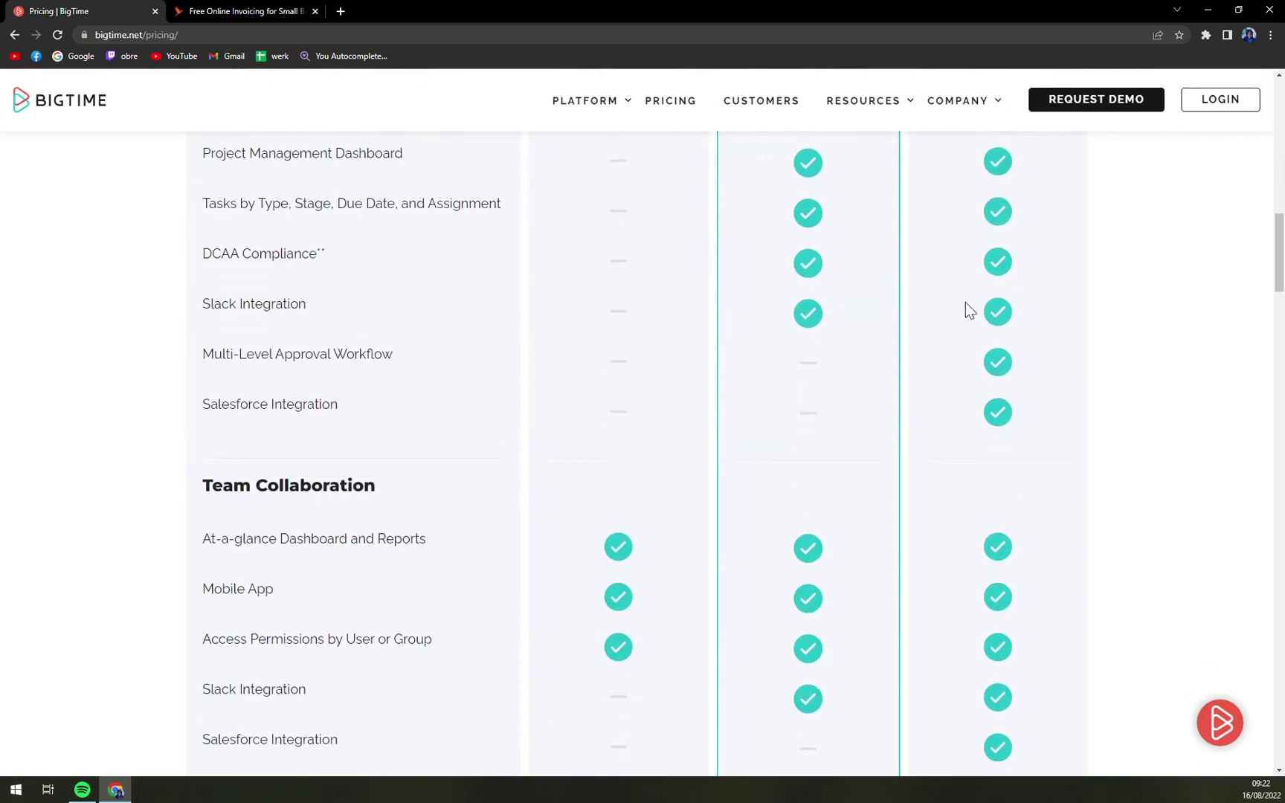
scroll(959, 306, up, 3)
scroll(956, 311, up, 3)
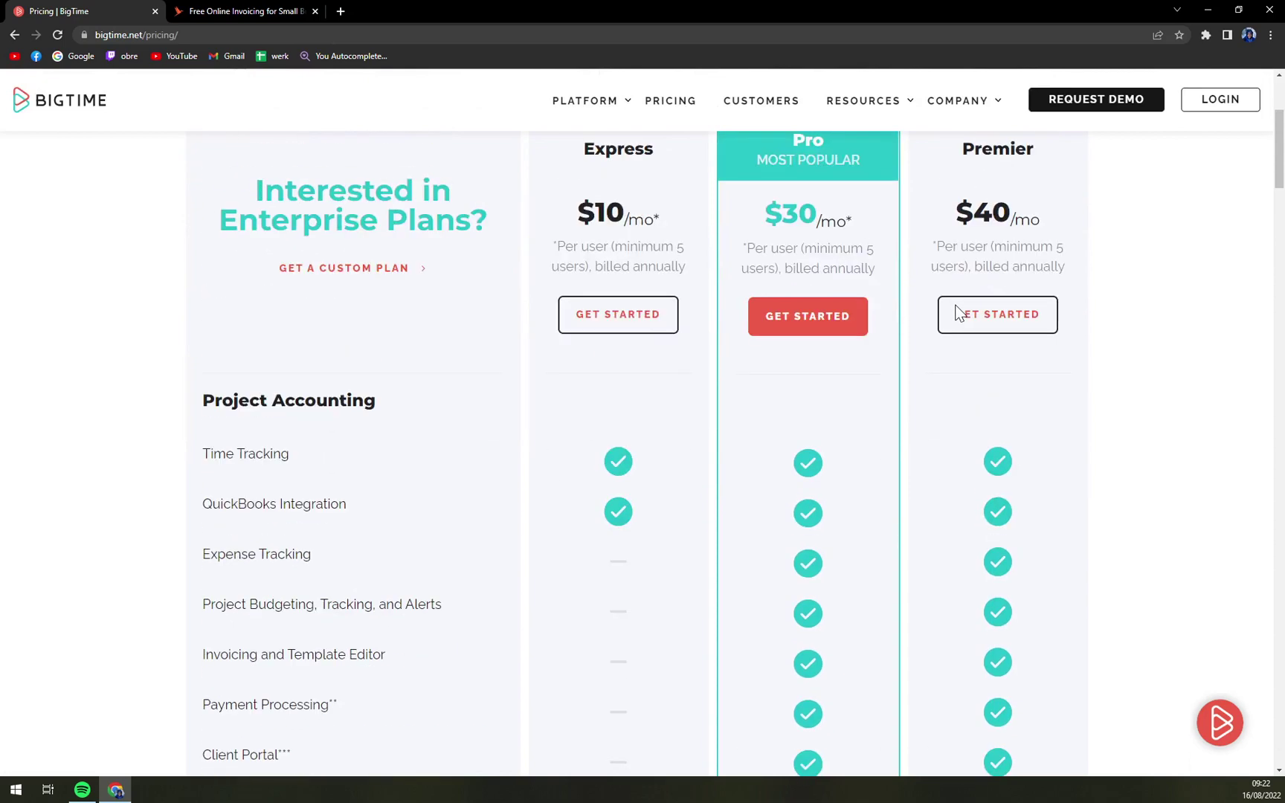
scroll(955, 315, up, 1)
scroll(970, 322, up, 1)
scroll(971, 322, down, 8)
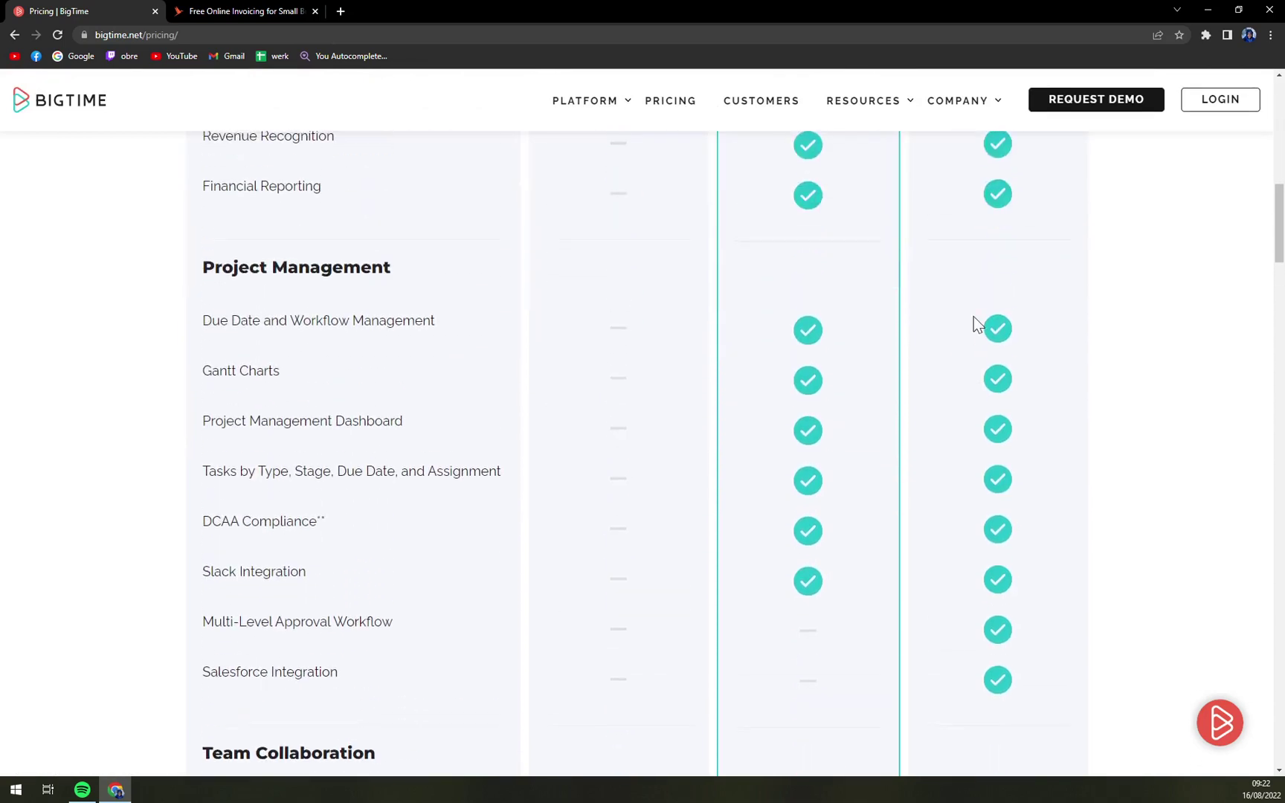
scroll(974, 321, up, 1)
scroll(973, 325, down, 1)
scroll(969, 335, down, 1)
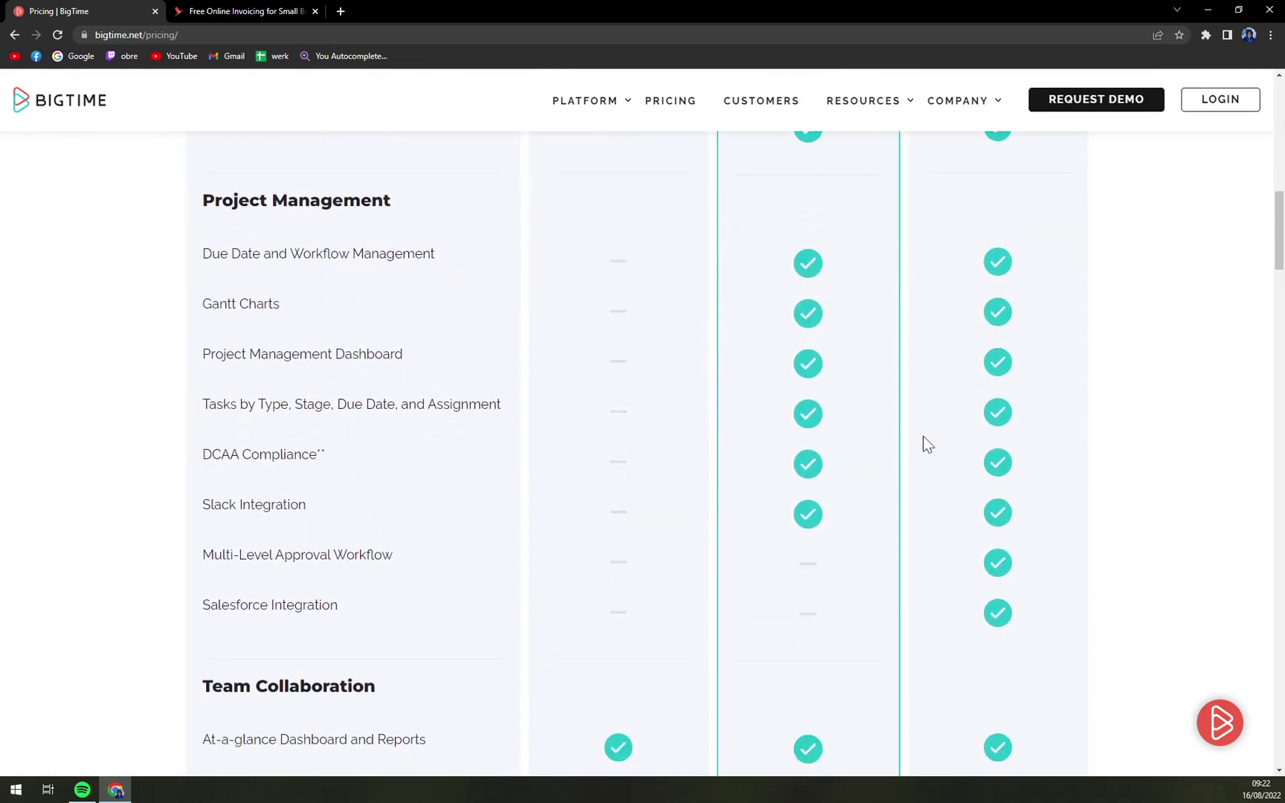
drag(201, 606, 1026, 623)
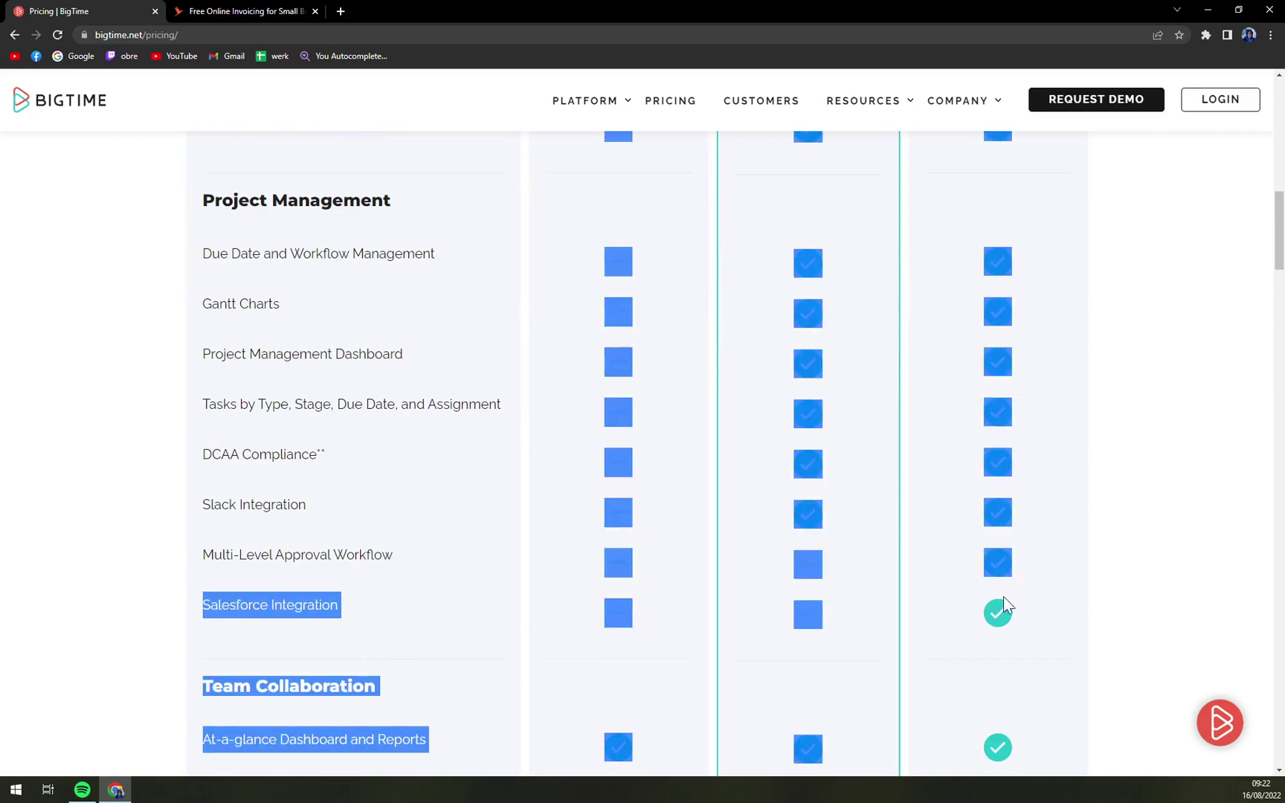
scroll(1045, 602, down, 5)
click(1079, 560)
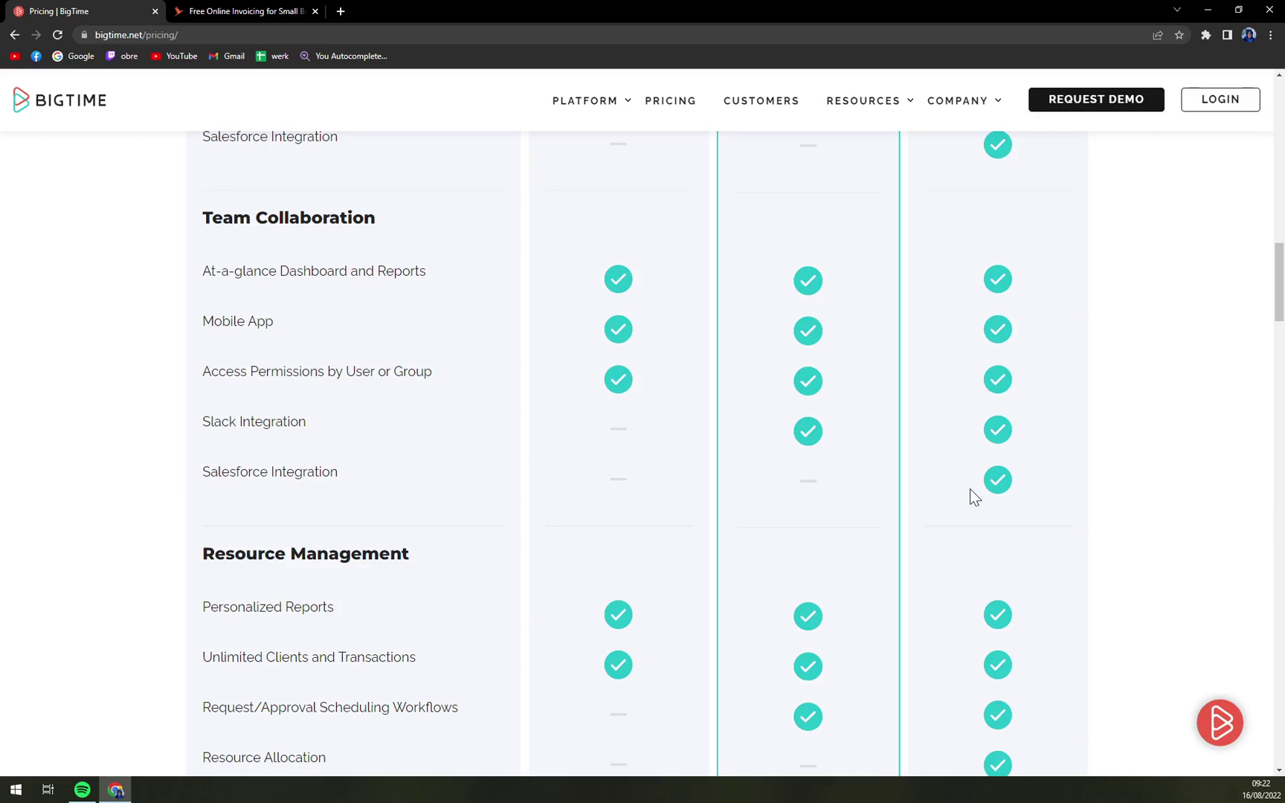
scroll(336, 501, down, 3)
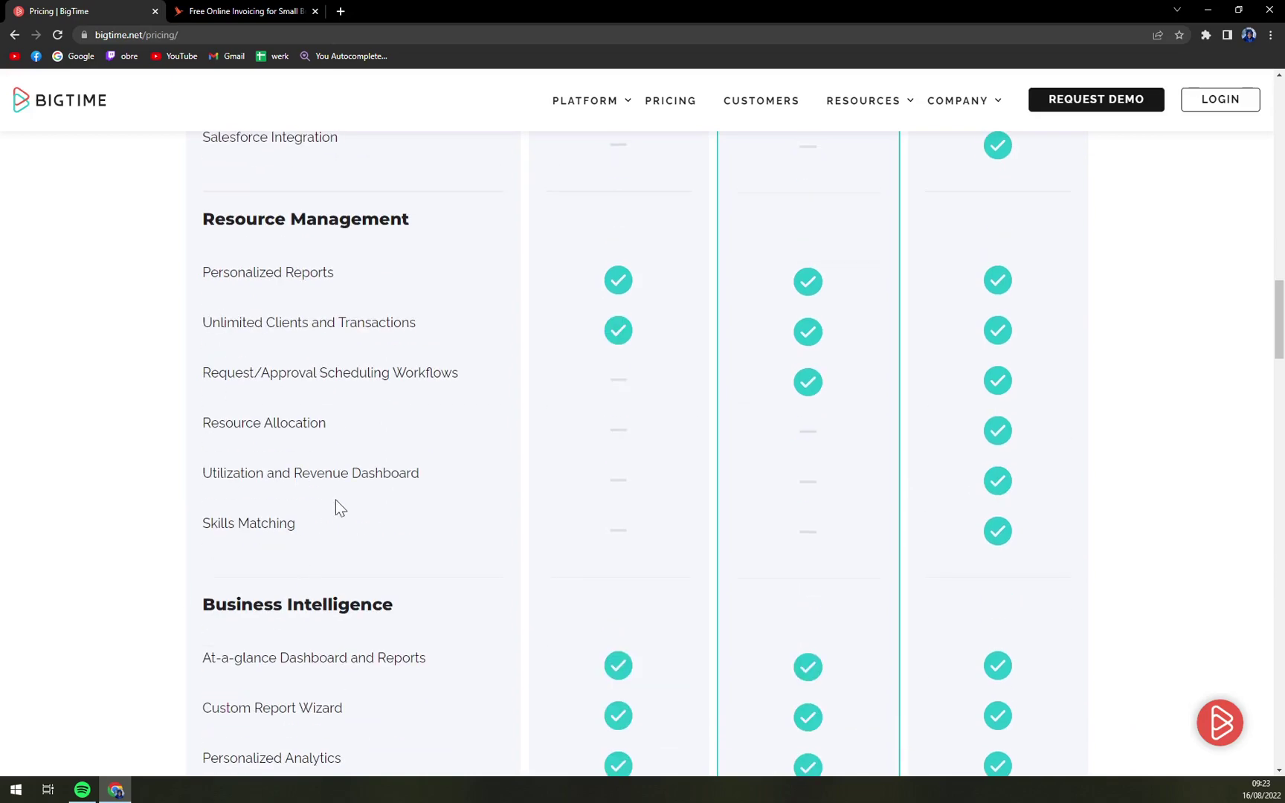
scroll(434, 481, up, 4)
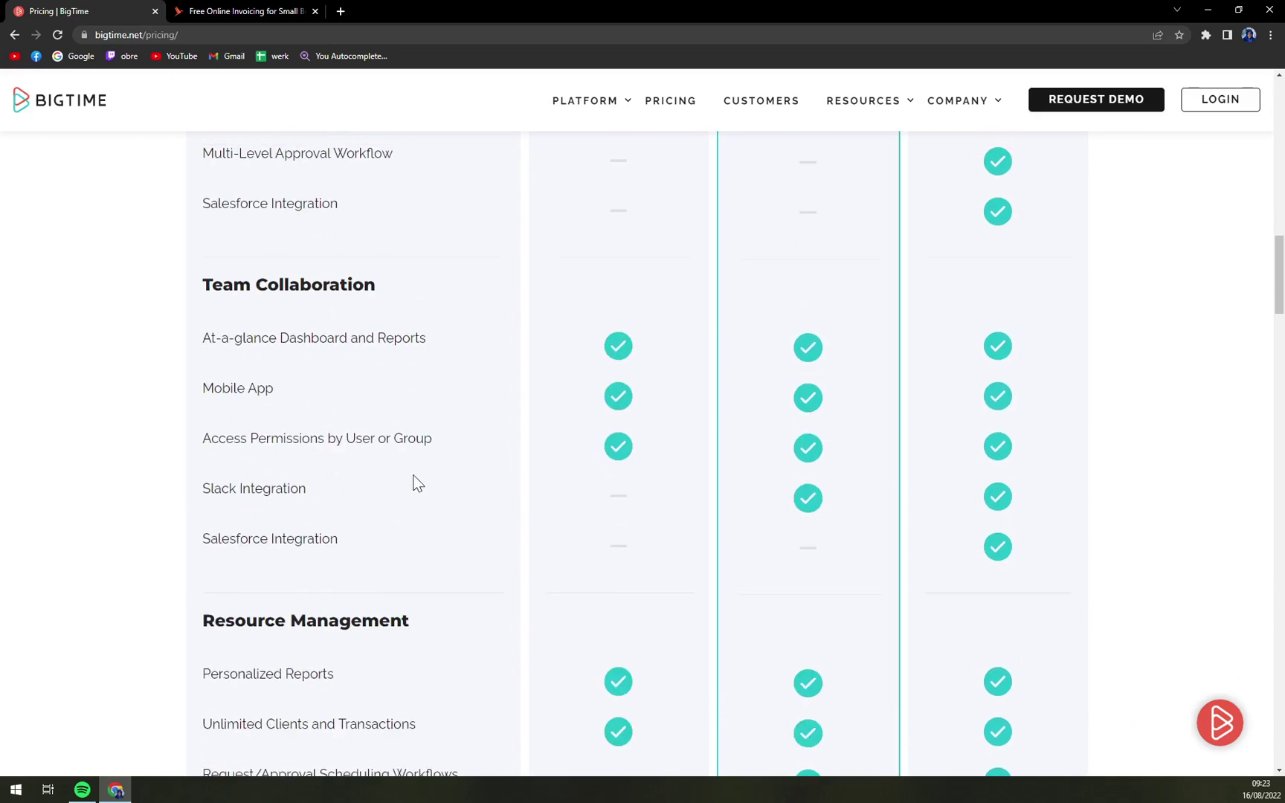
scroll(418, 482, up, 1)
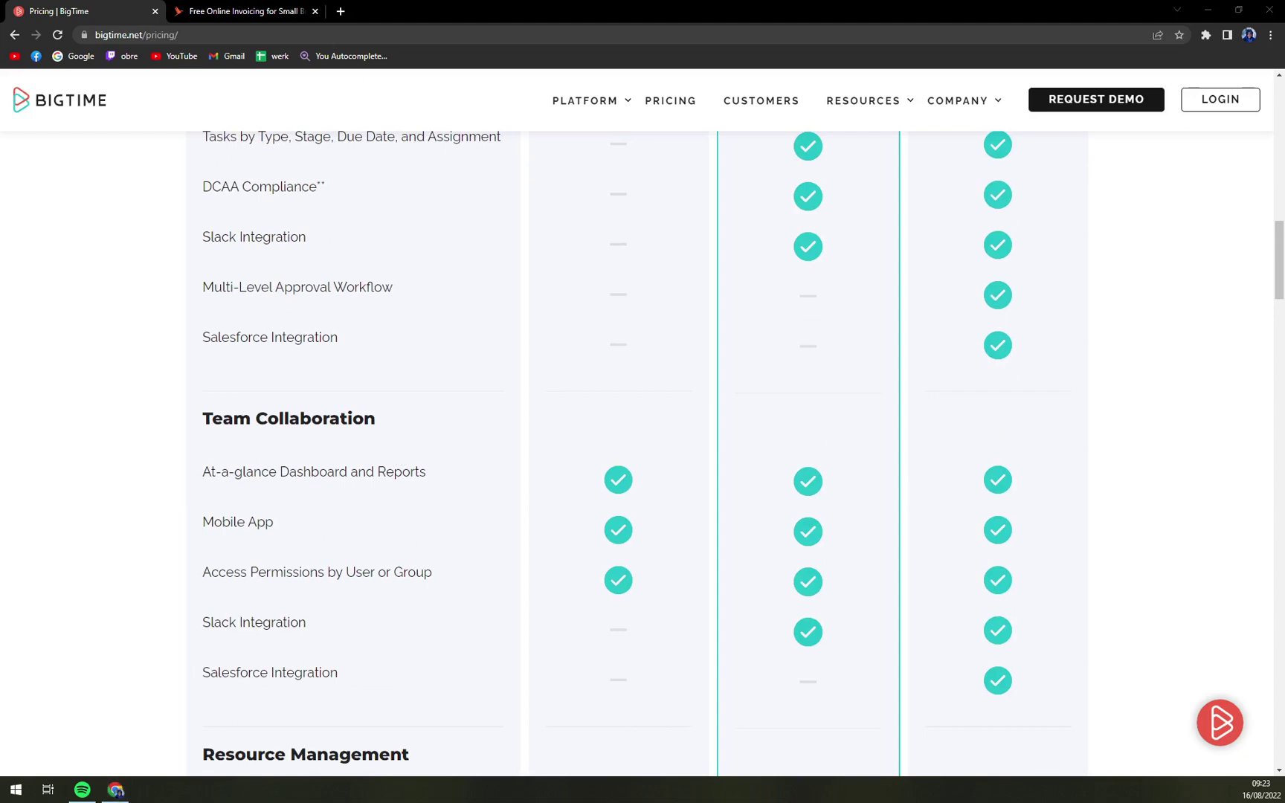
scroll(996, 322, down, 2)
scroll(1004, 278, down, 2)
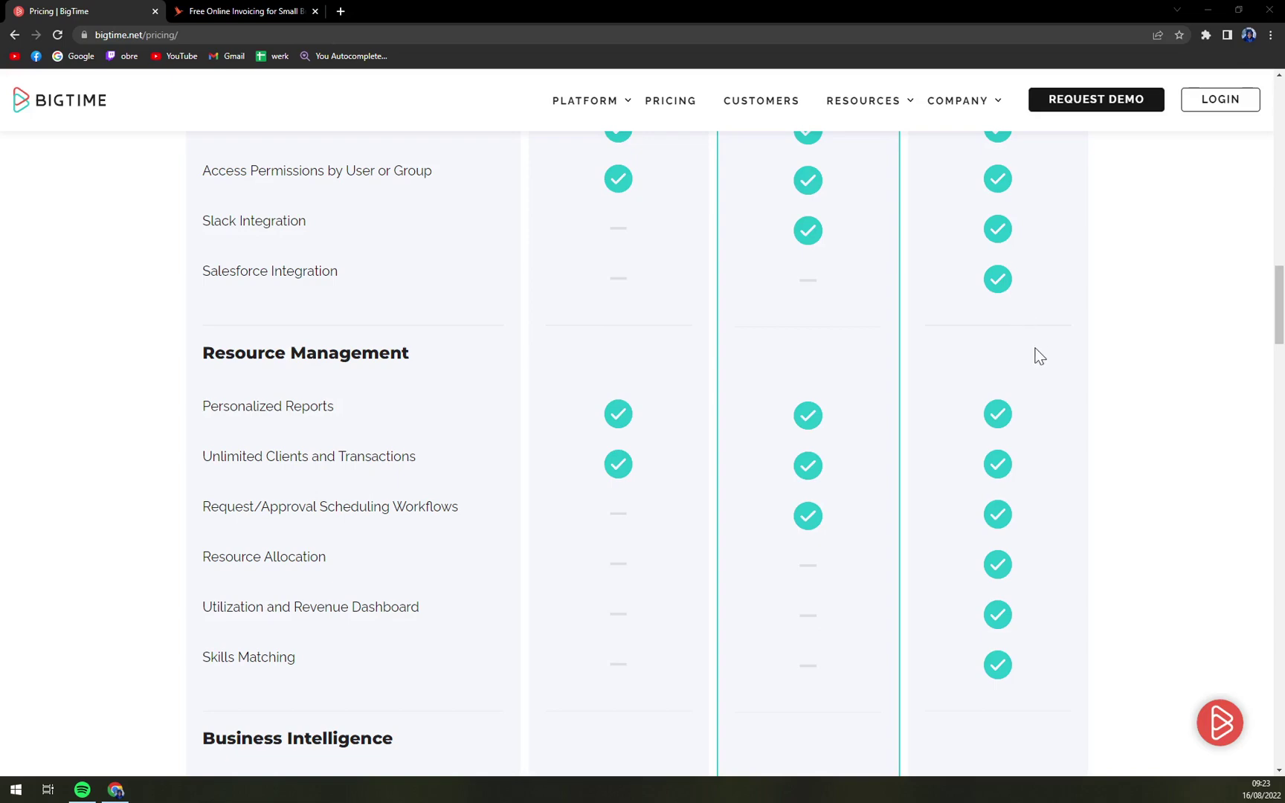
scroll(1023, 358, down, 3)
scroll(1017, 363, down, 4)
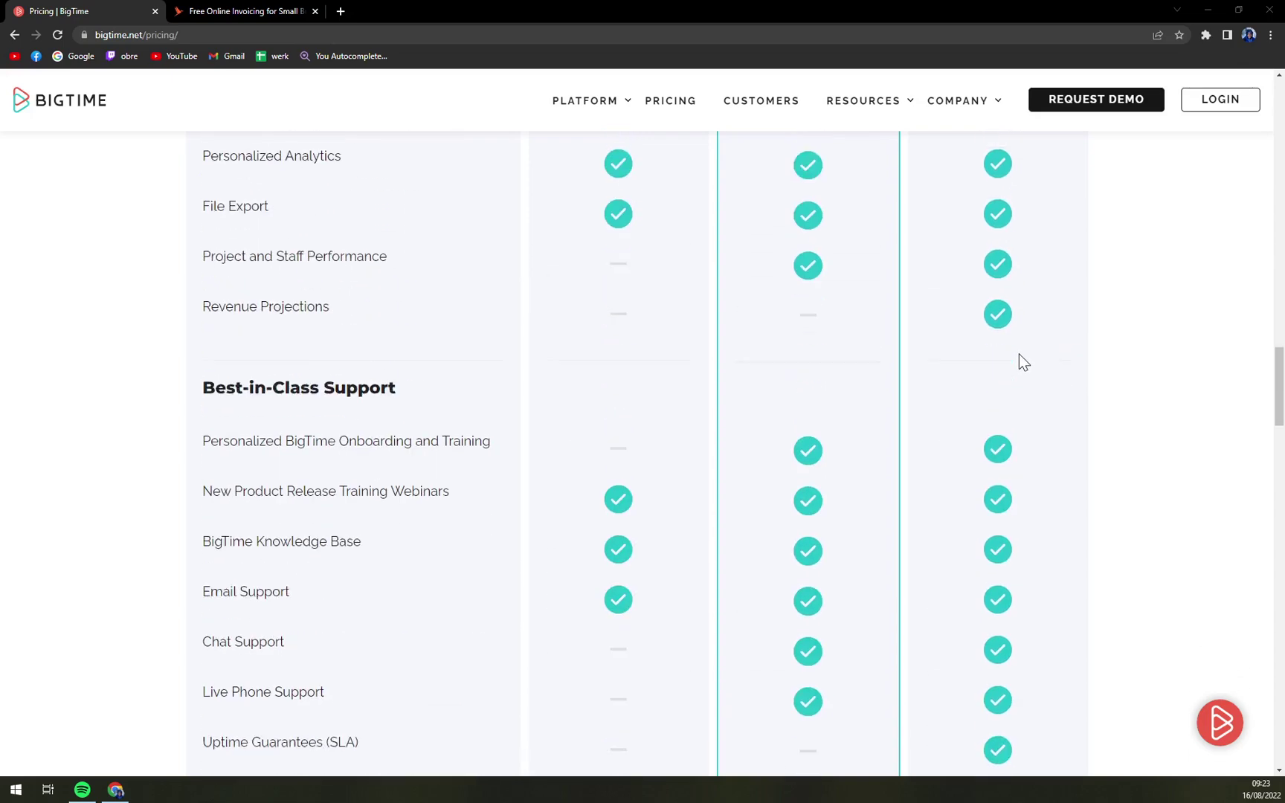
scroll(1019, 362, down, 1)
scroll(1020, 361, down, 2)
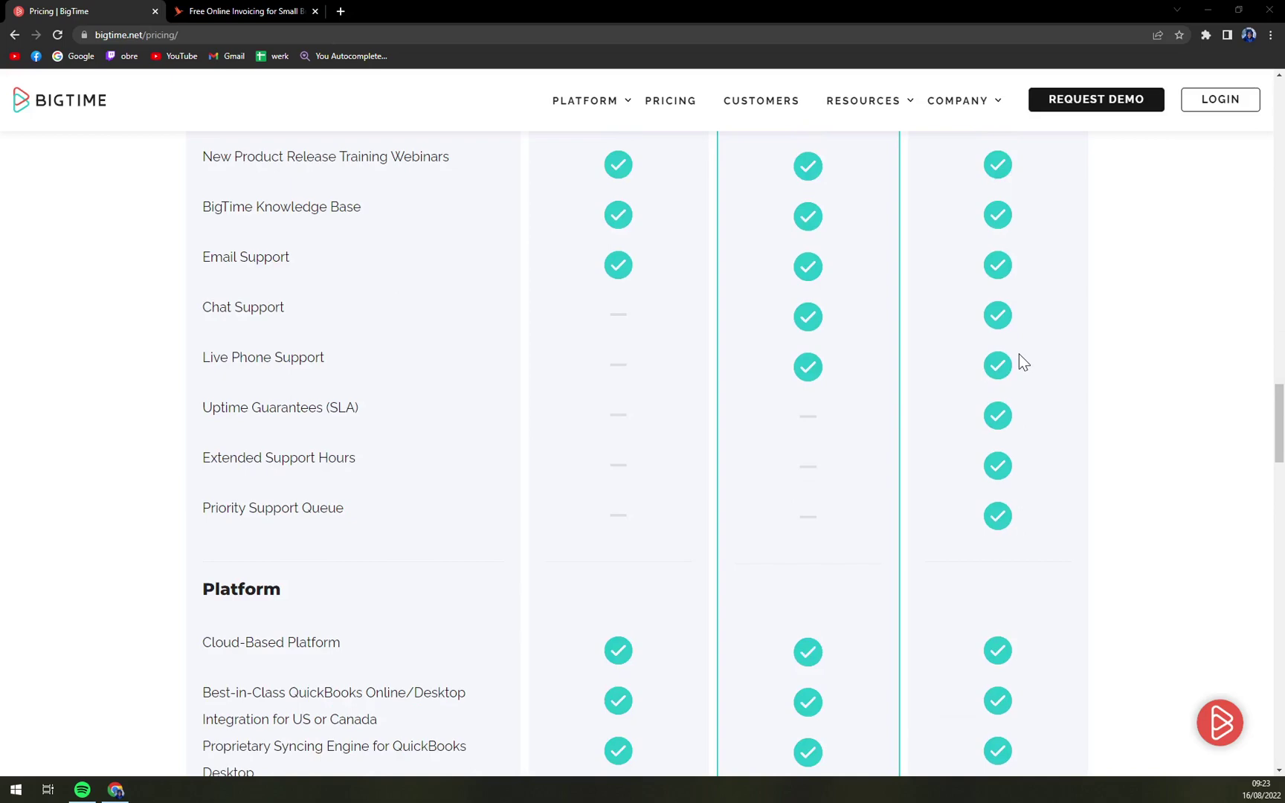
scroll(1020, 354, down, 3)
scroll(1023, 351, down, 3)
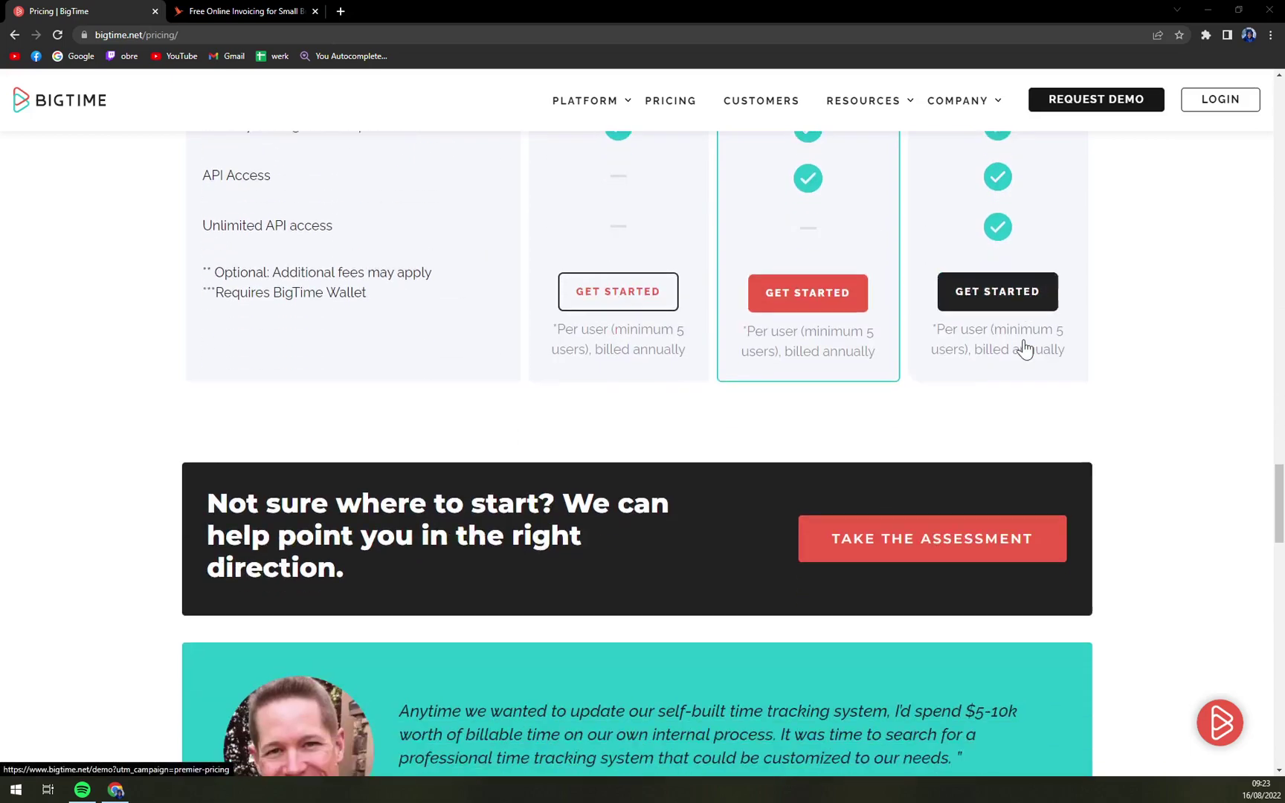
scroll(1023, 348, down, 3)
scroll(1283, 426, up, 5)
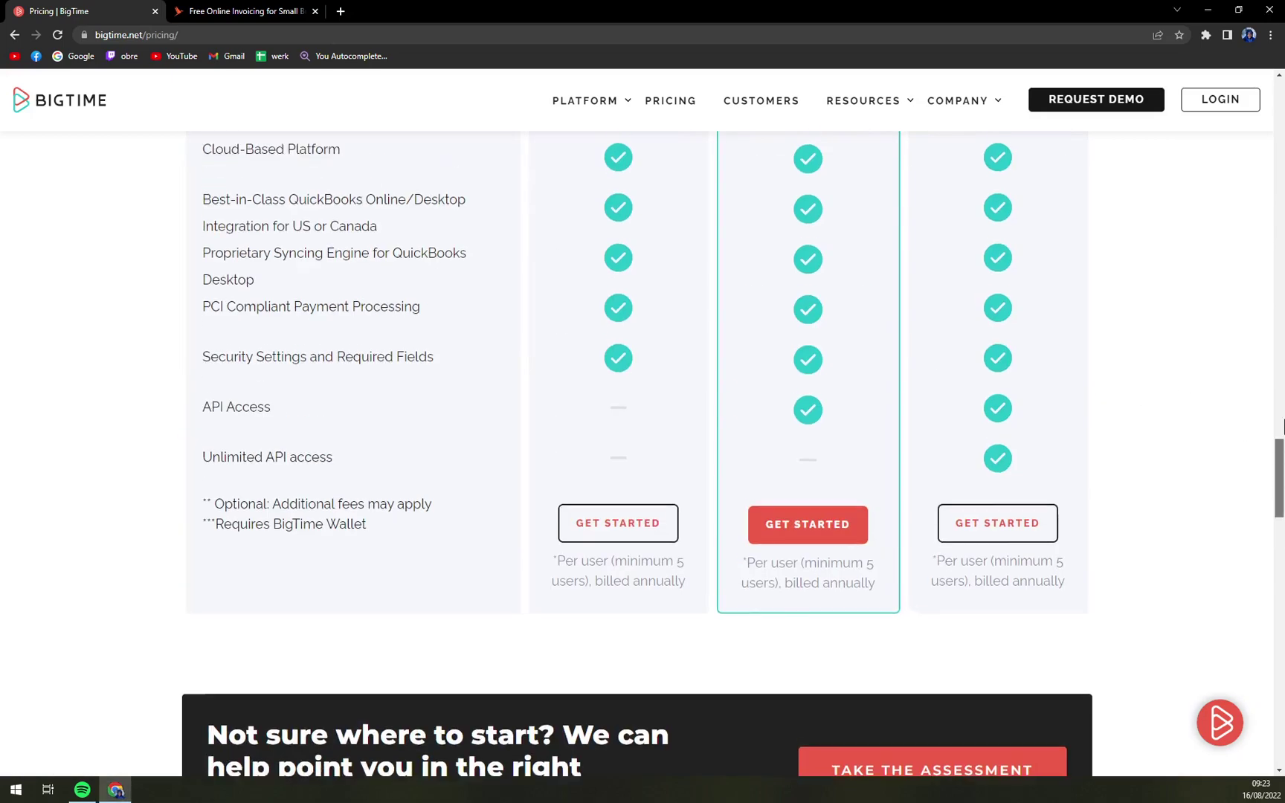
scroll(1283, 428, up, 5)
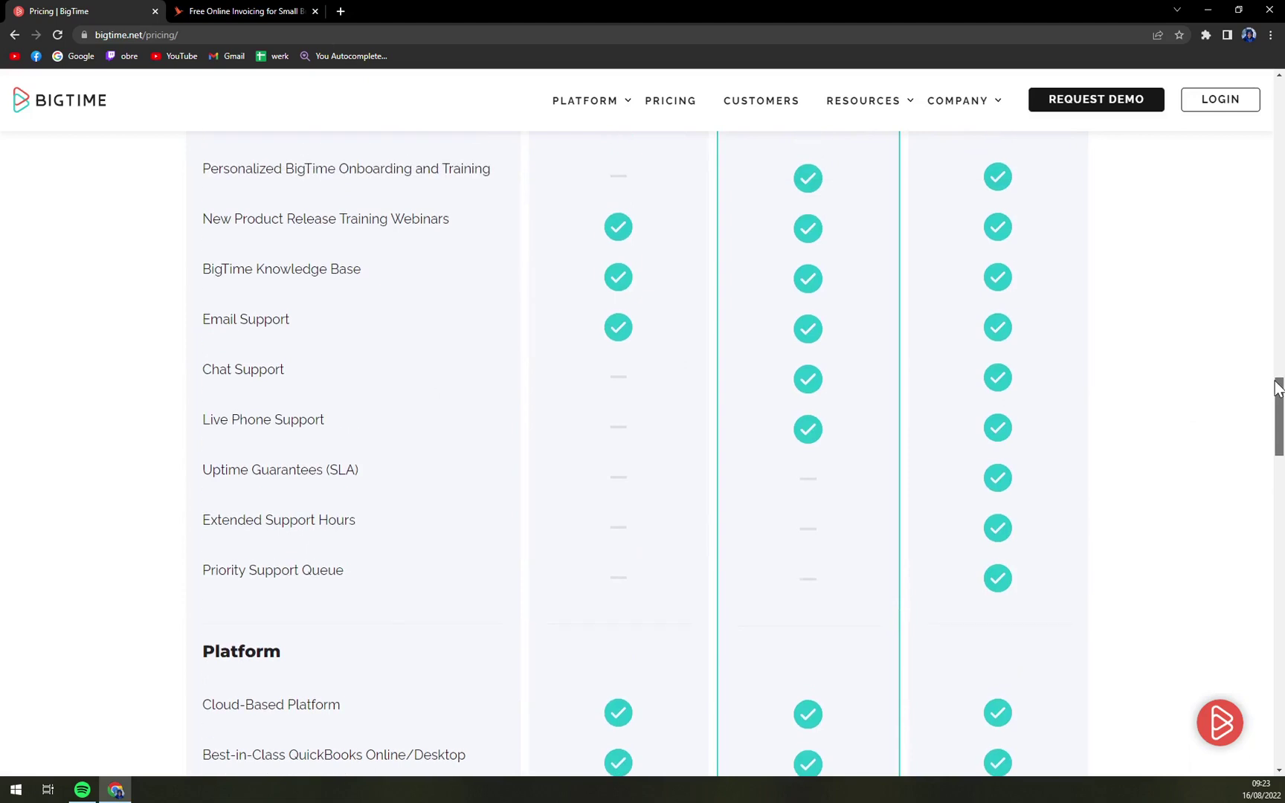
drag(1278, 388, 1278, 85)
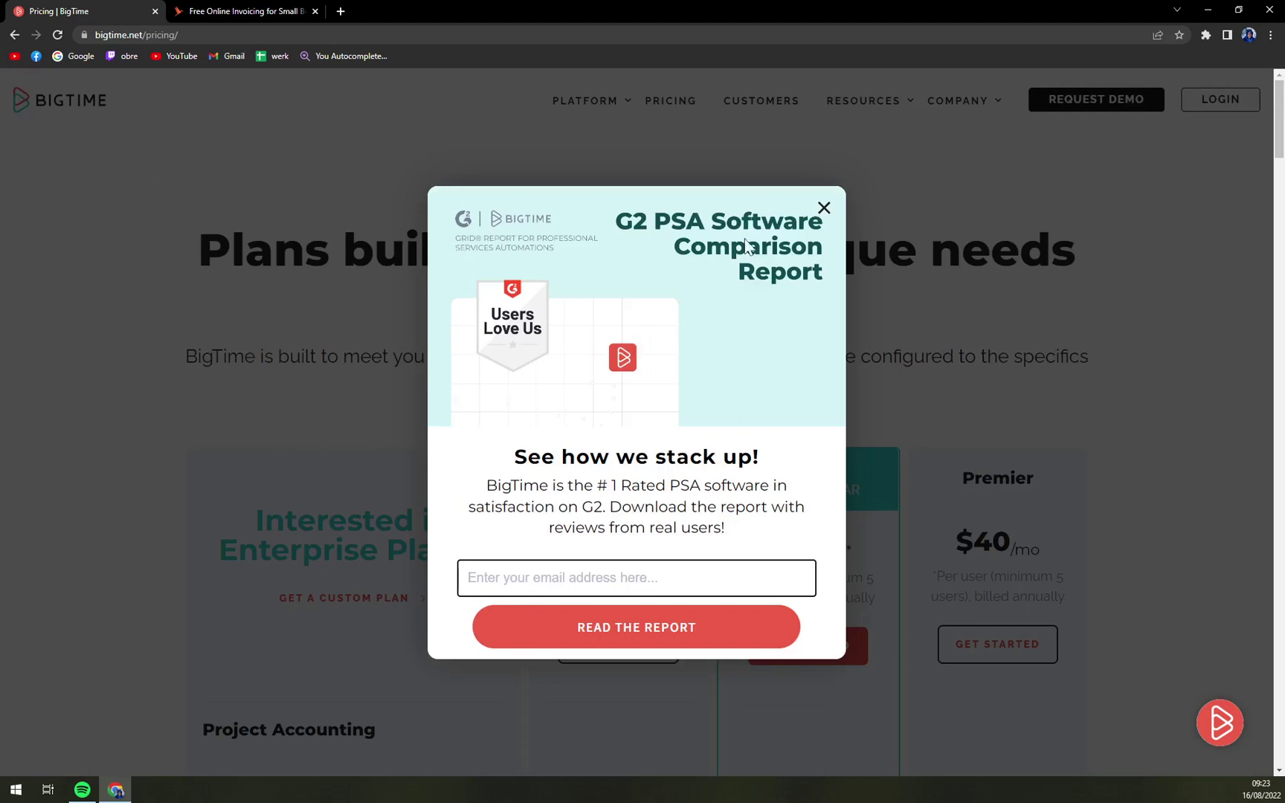
Close the G2 report popup and show the Platform menu's capabilities and industries.
click(823, 210)
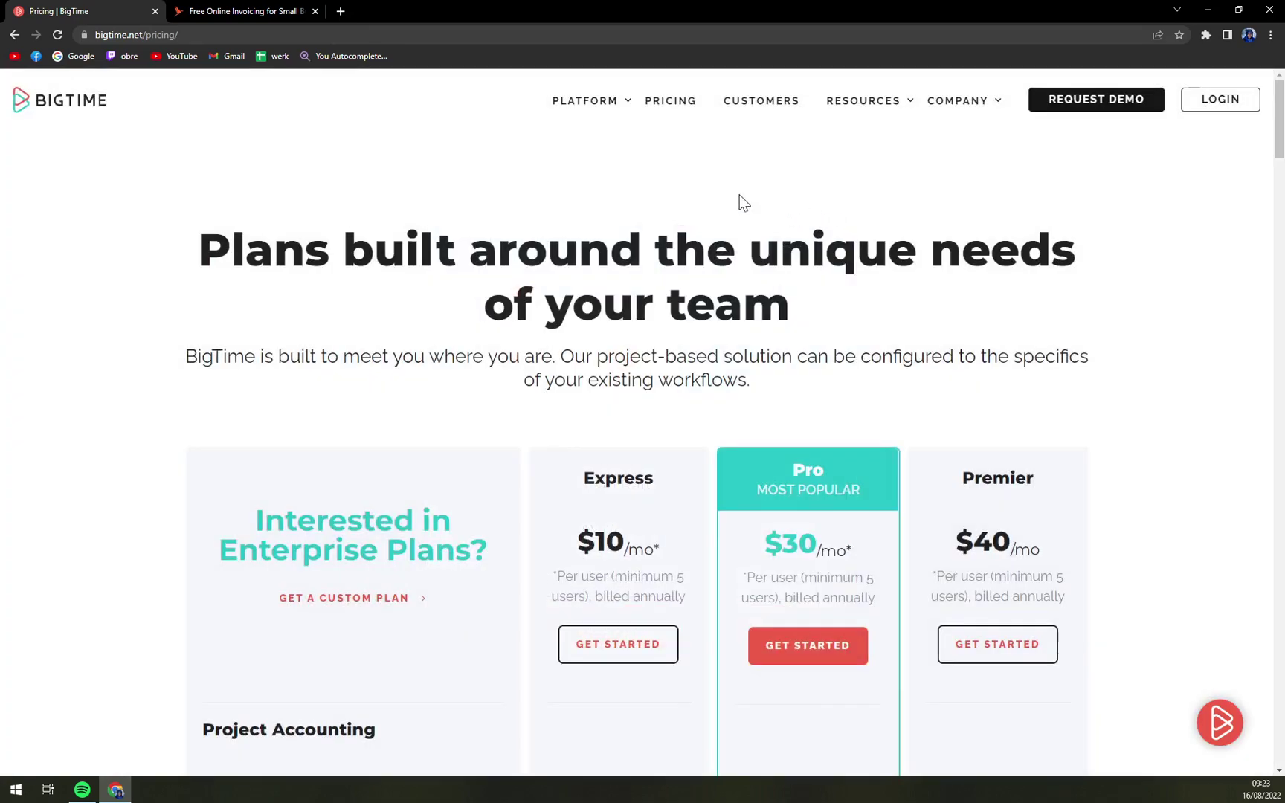
click(117, 792)
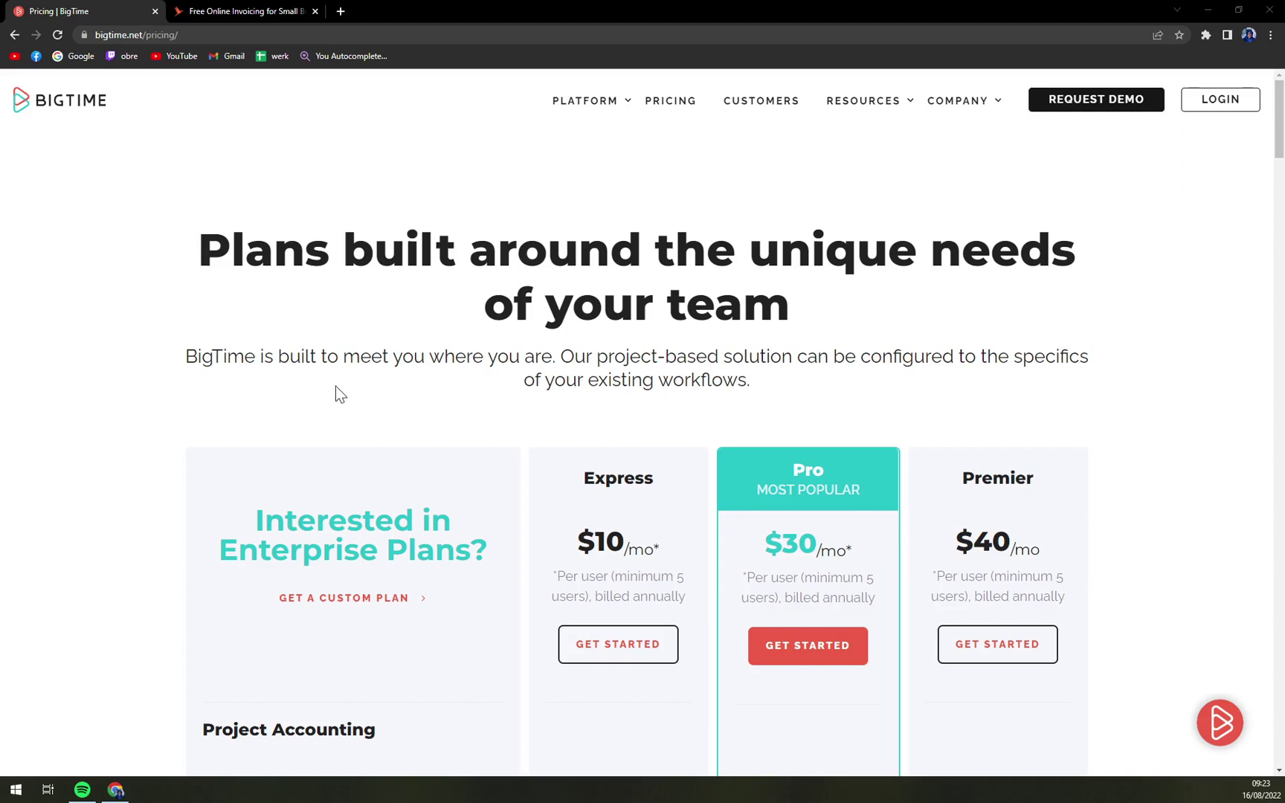
mouse_move(586, 101)
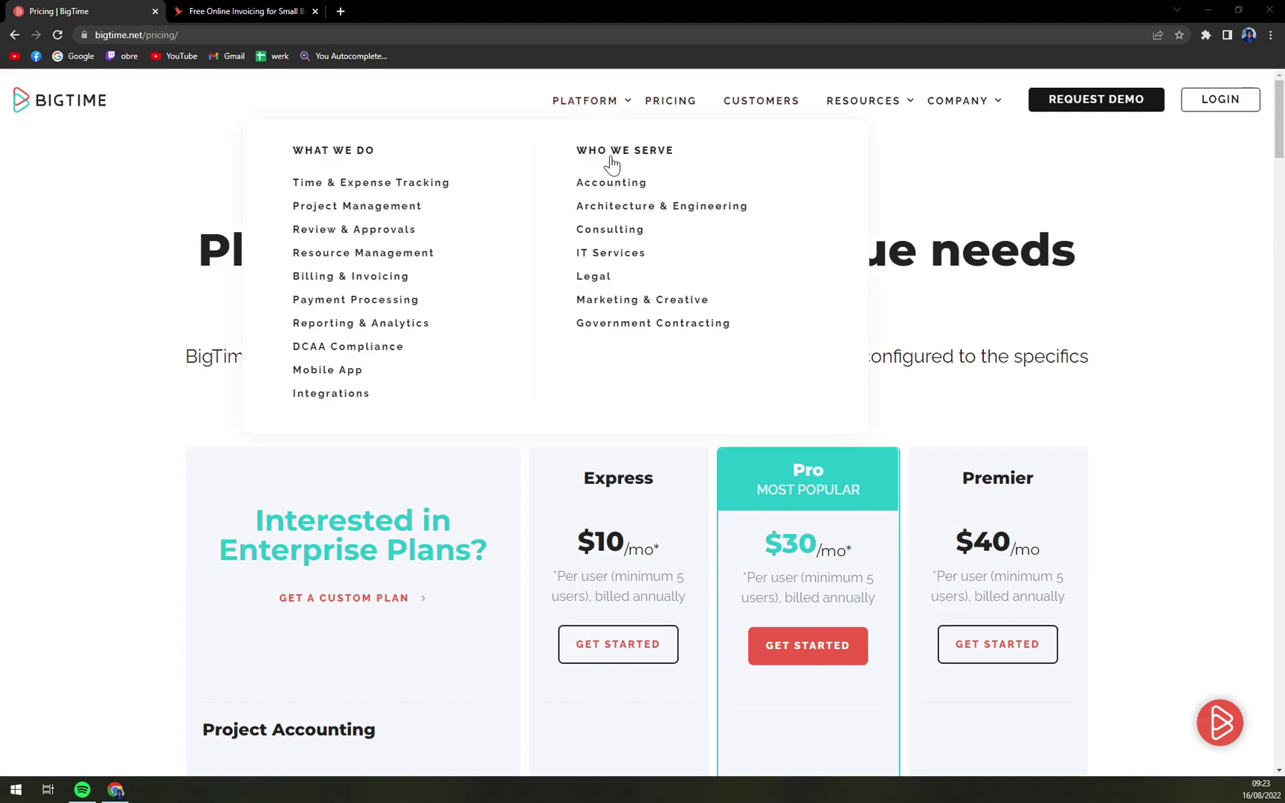
Open Integrations and review cards from QuickBooks and Salesforce through Zapier, closing the chat popup.
click(353, 396)
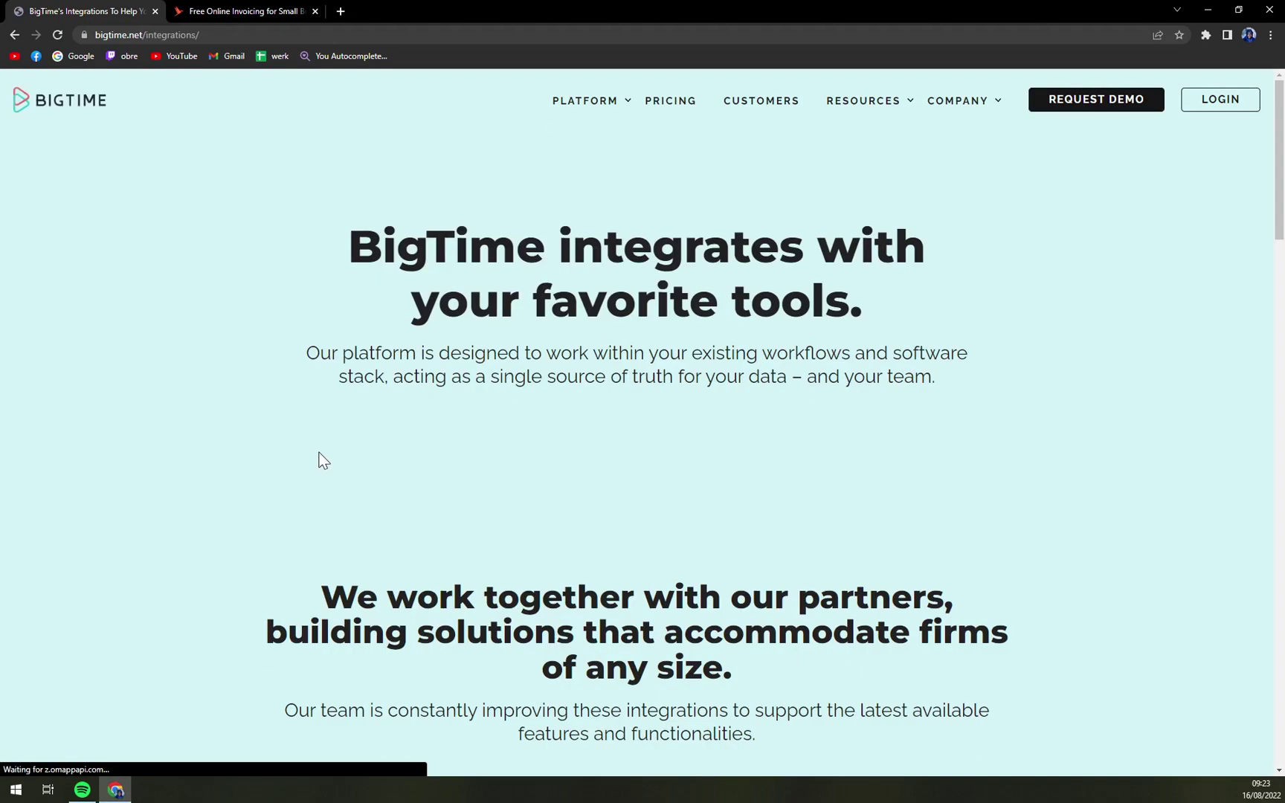
scroll(317, 451, down, 4)
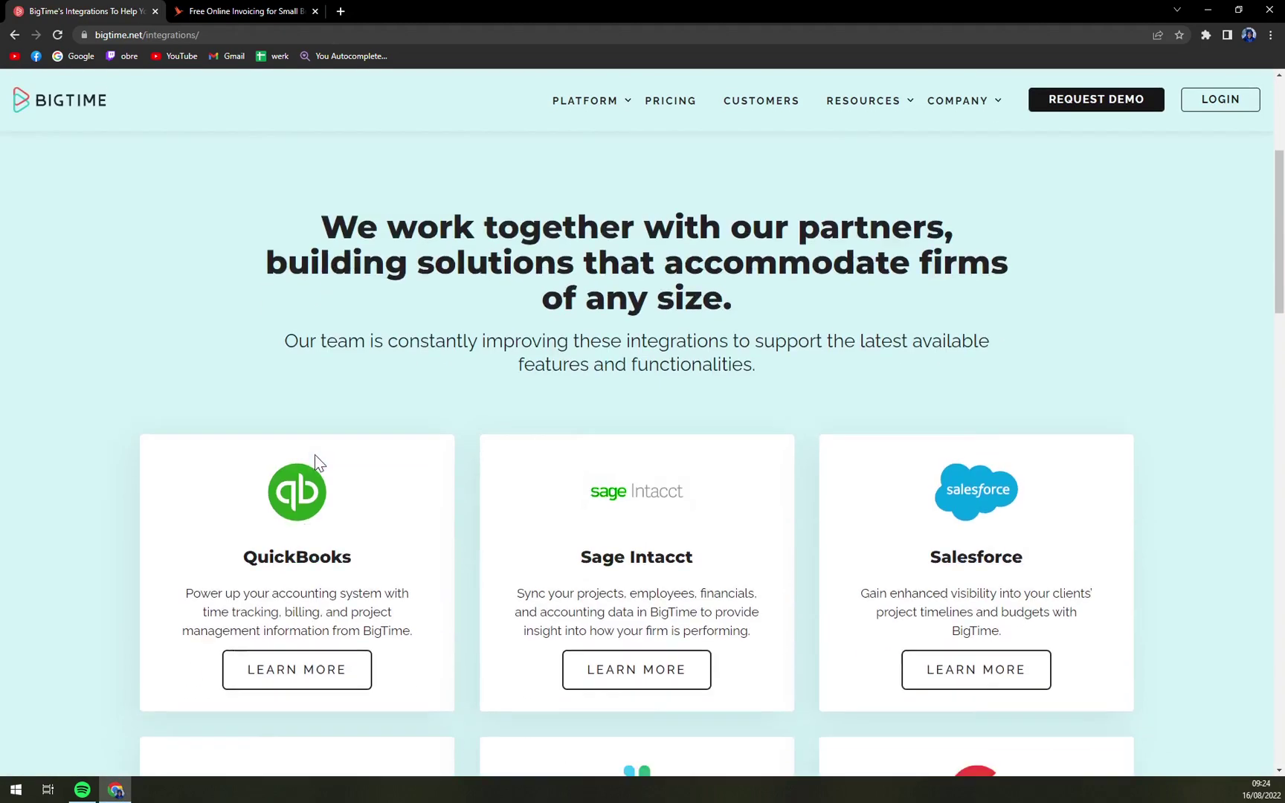
scroll(315, 453, down, 2)
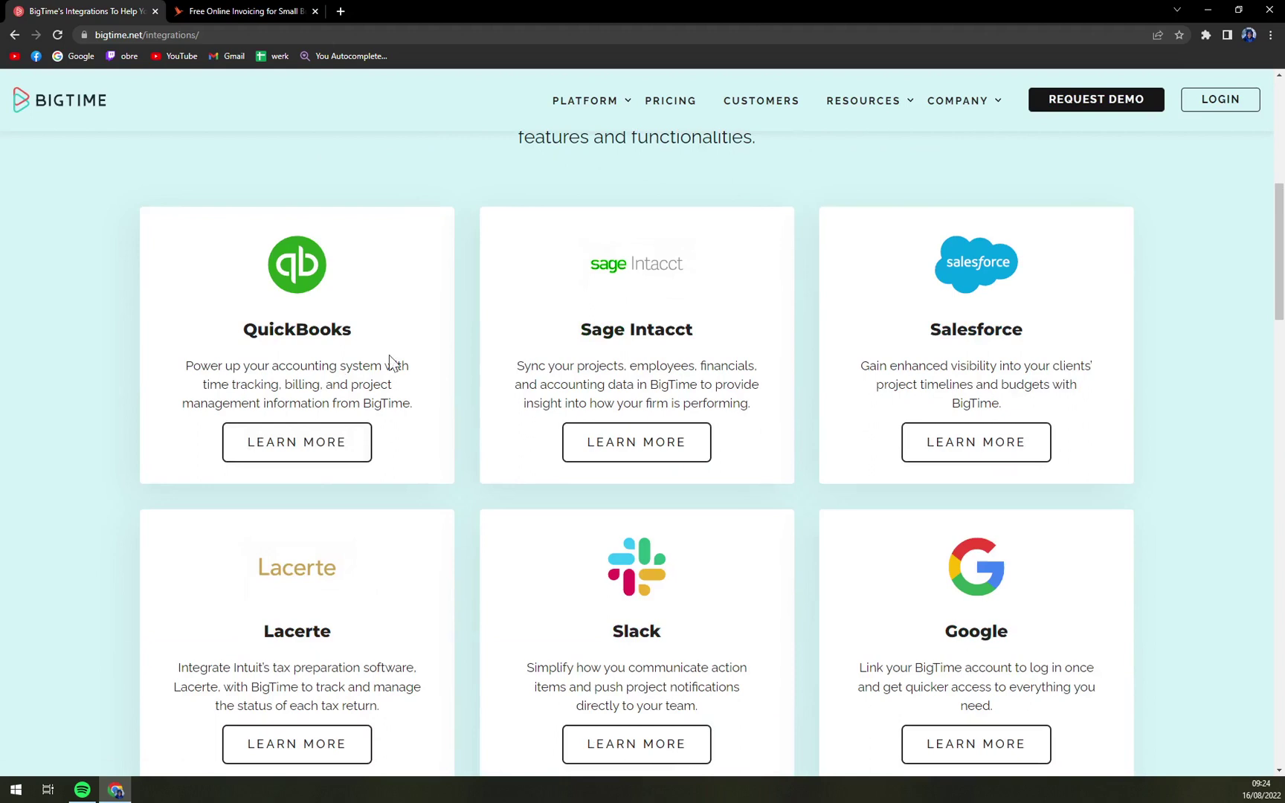
drag(930, 332, 1036, 324)
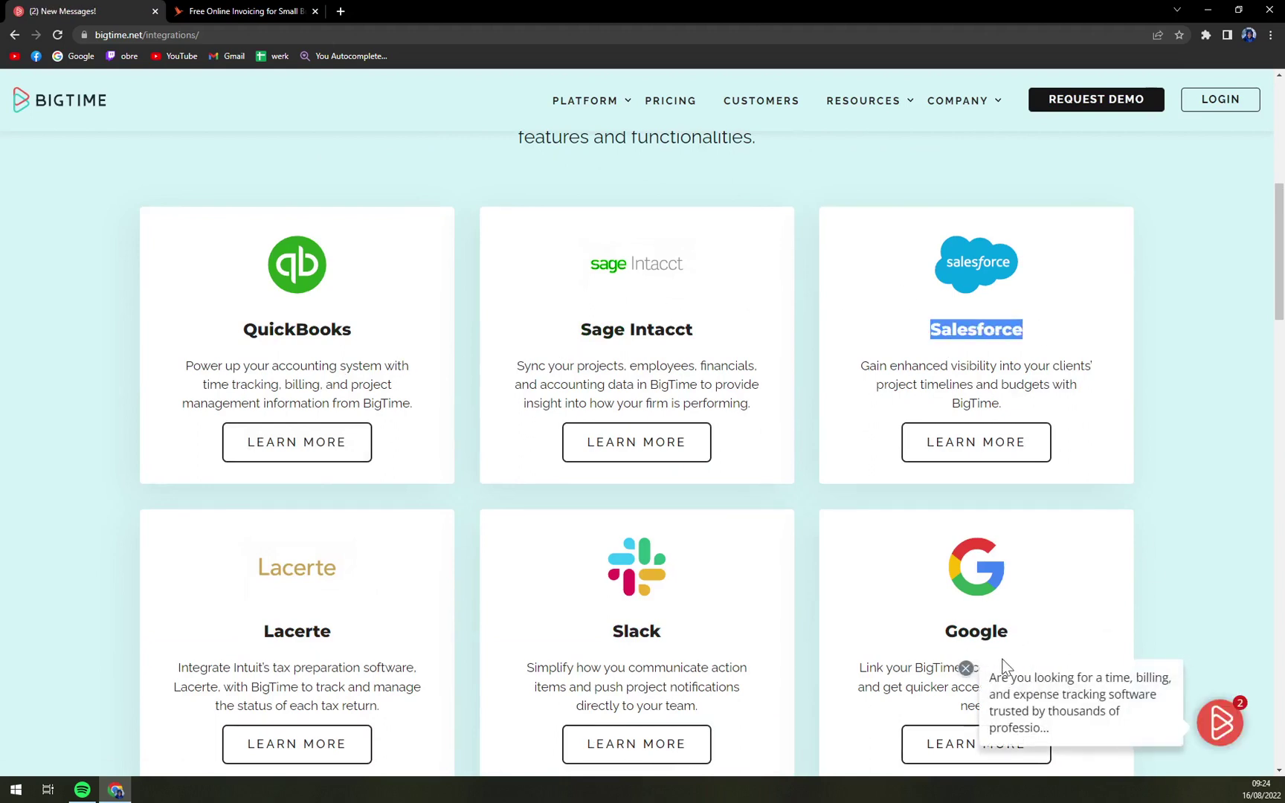
click(965, 668)
scroll(630, 417, down, 1)
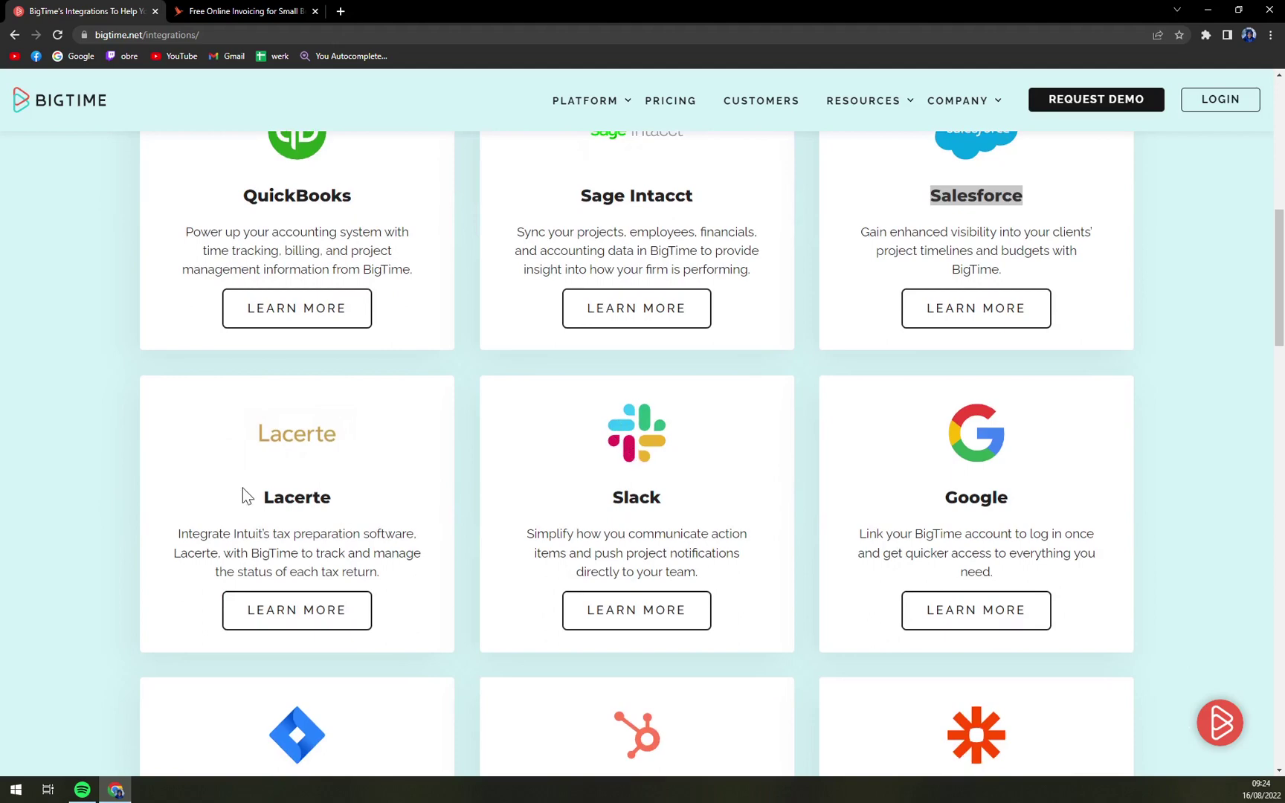
scroll(245, 496, up, 1)
scroll(301, 502, down, 3)
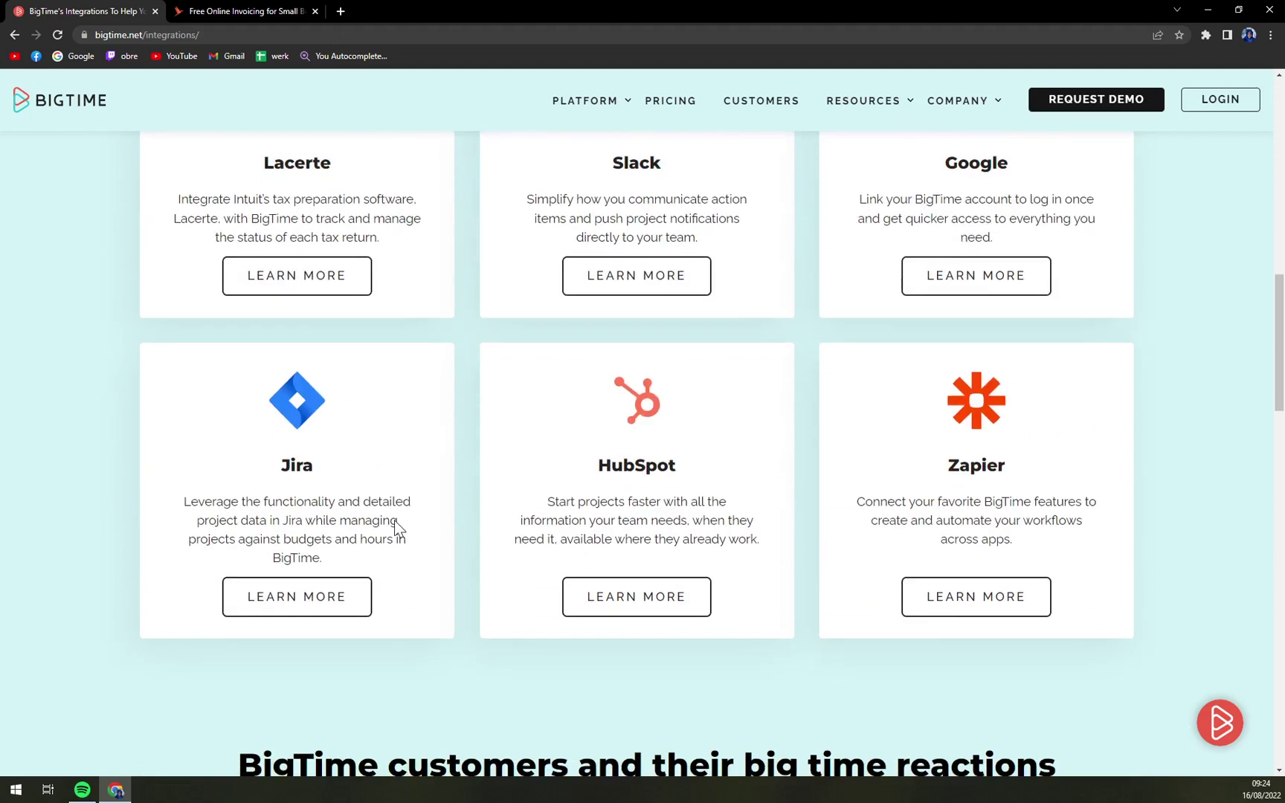
scroll(960, 518, down, 3)
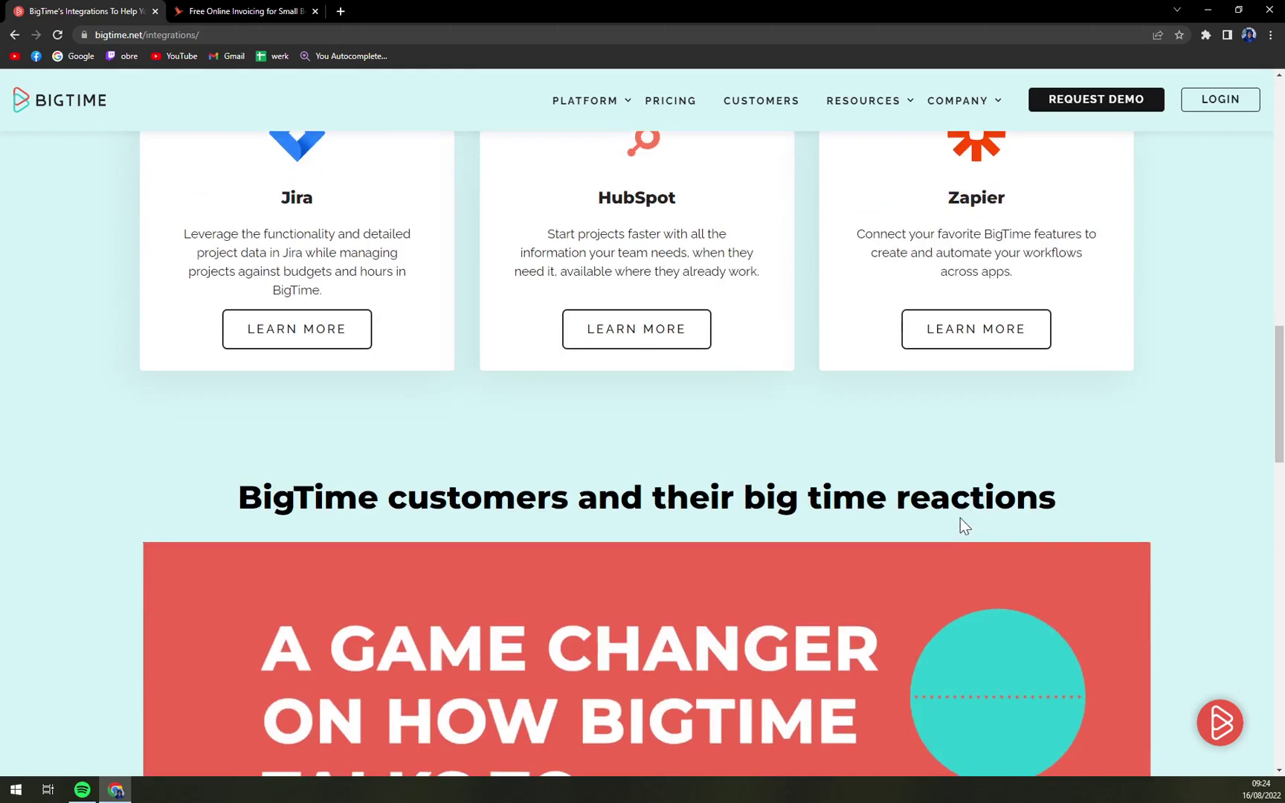
scroll(959, 518, up, 3)
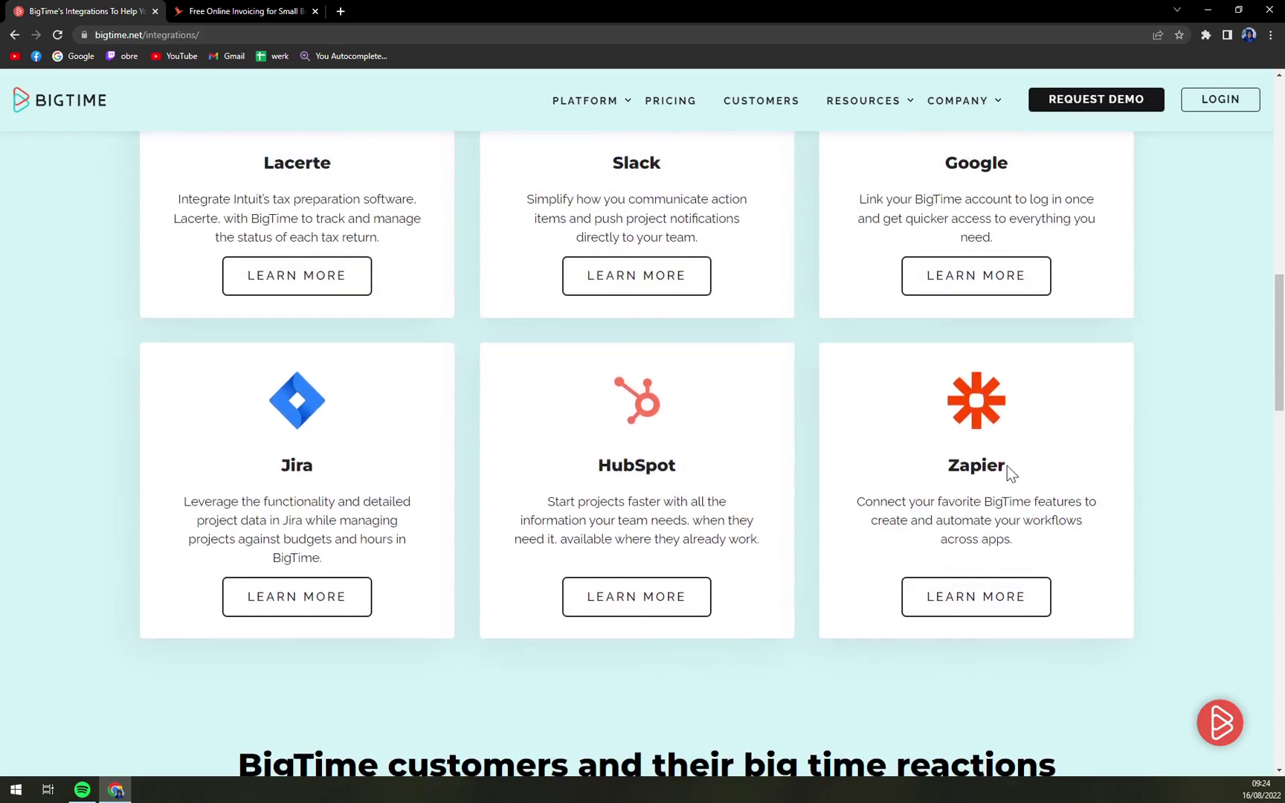
double_click(964, 468)
scroll(968, 490, up, 2)
scroll(963, 498, up, 8)
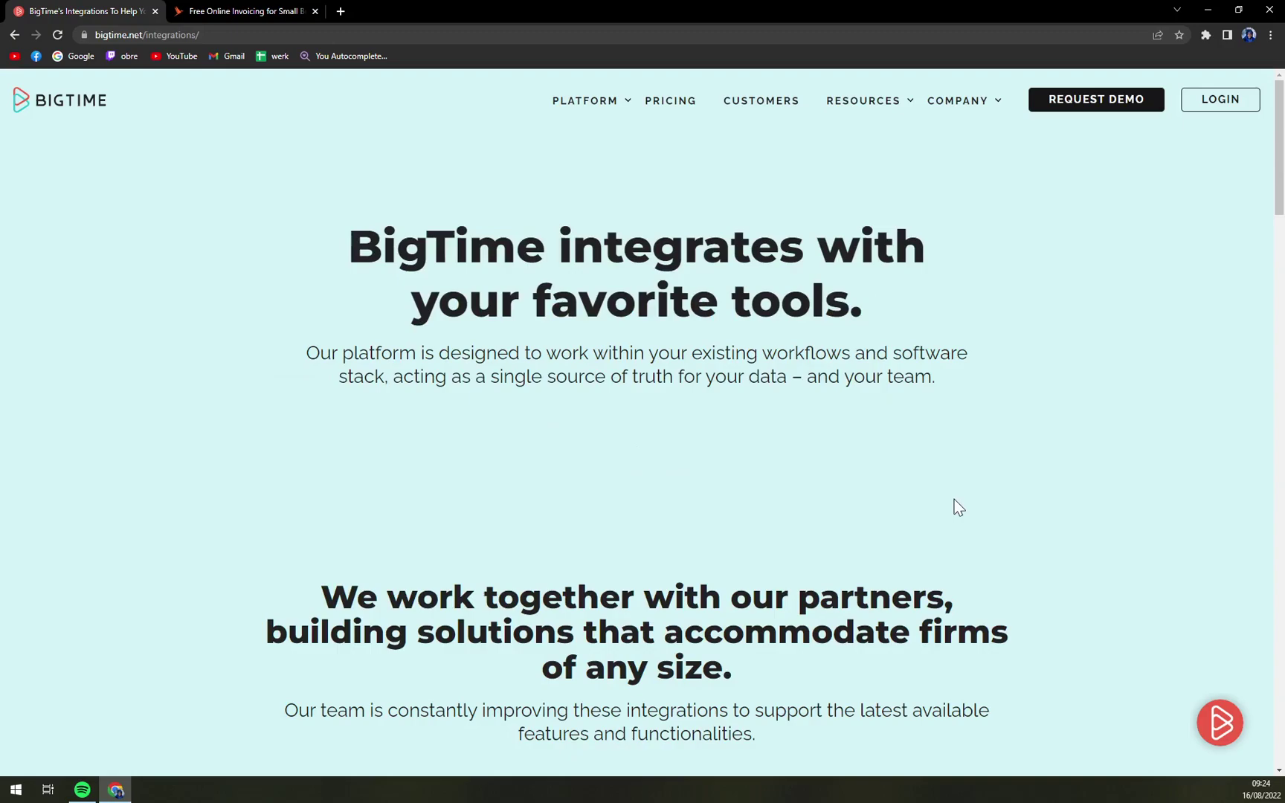
scroll(955, 499, down, 4)
scroll(944, 481, down, 2)
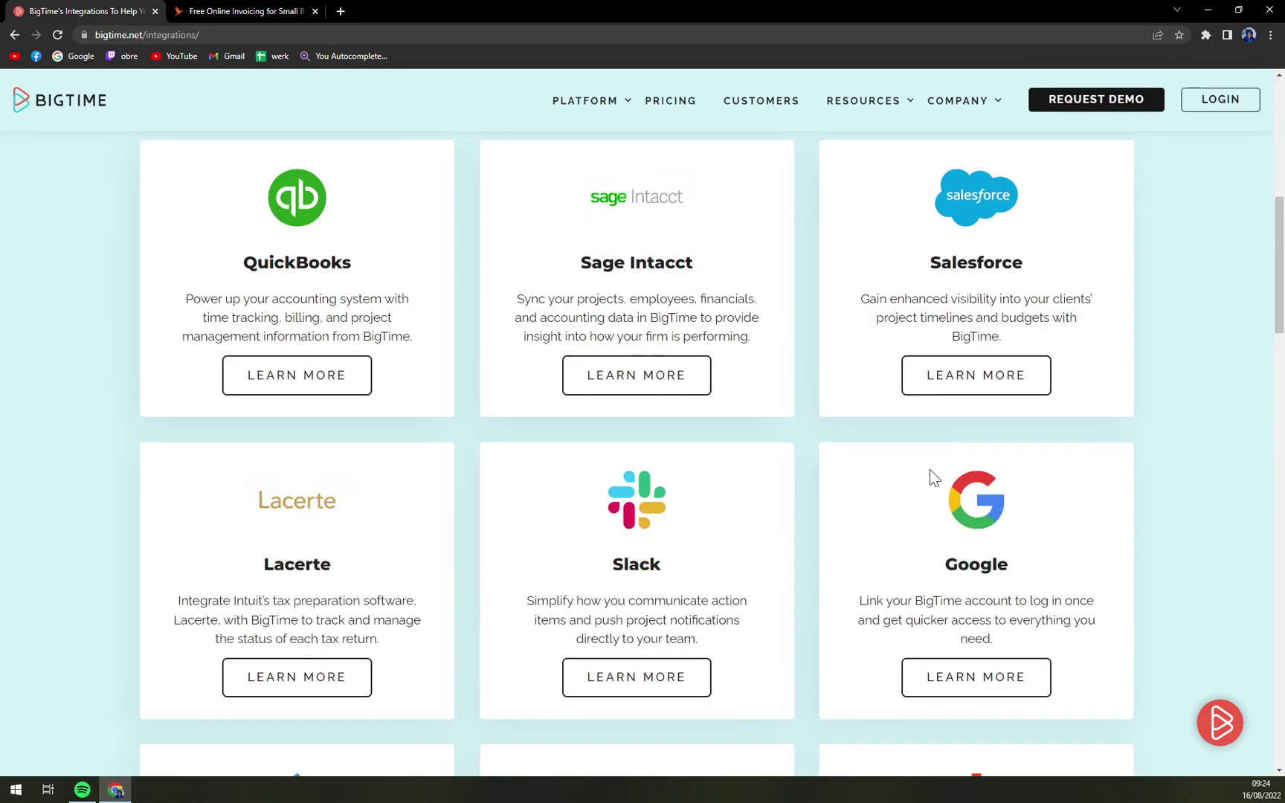
Open Zapier in a new tab, sign in with the Google account, and start a new Zap.
click(342, 13)
text(zapier)
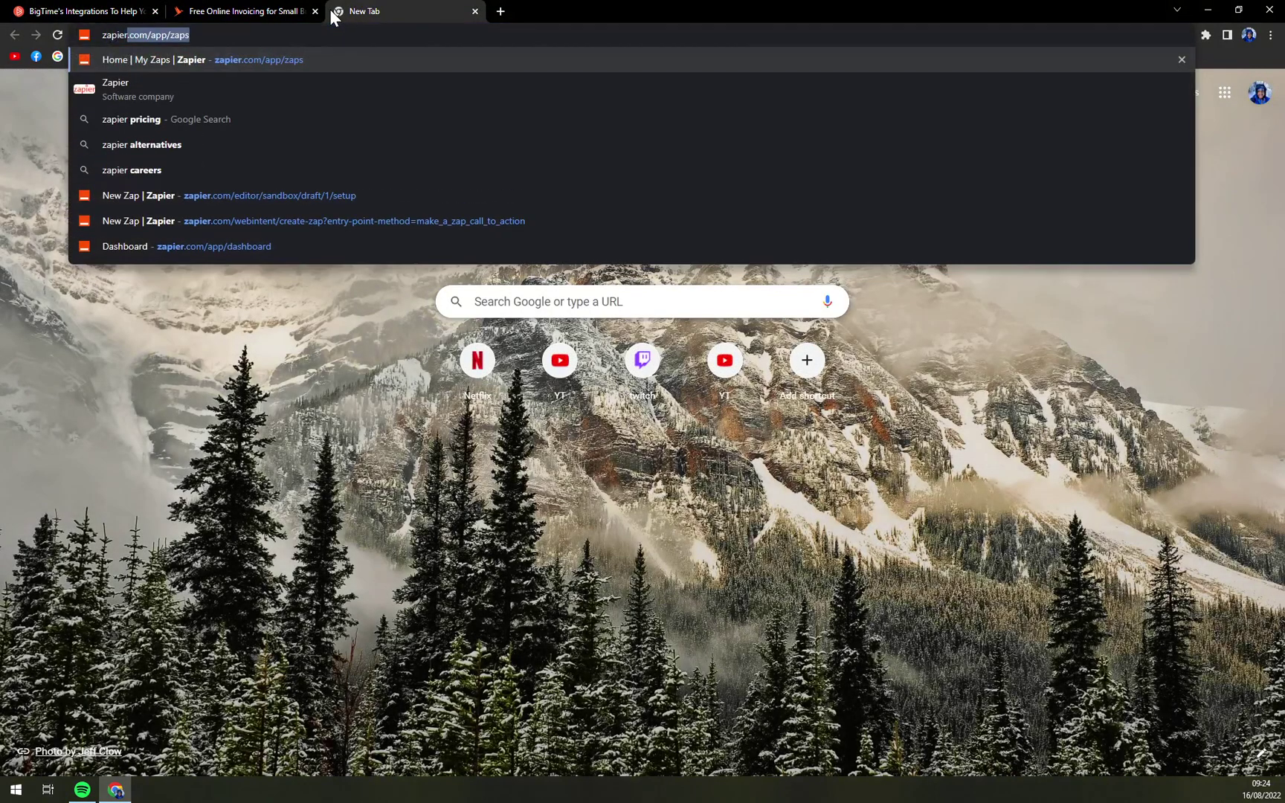
key(Return)
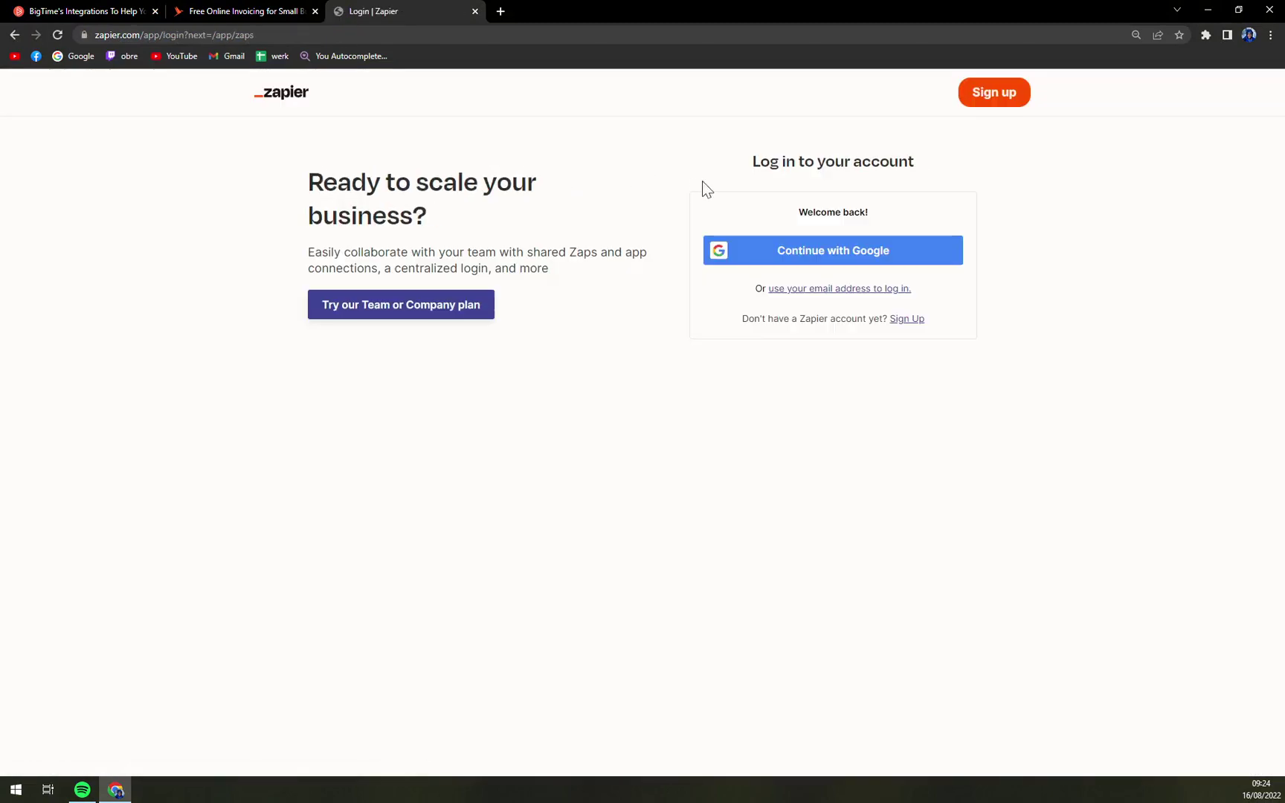
click(866, 254)
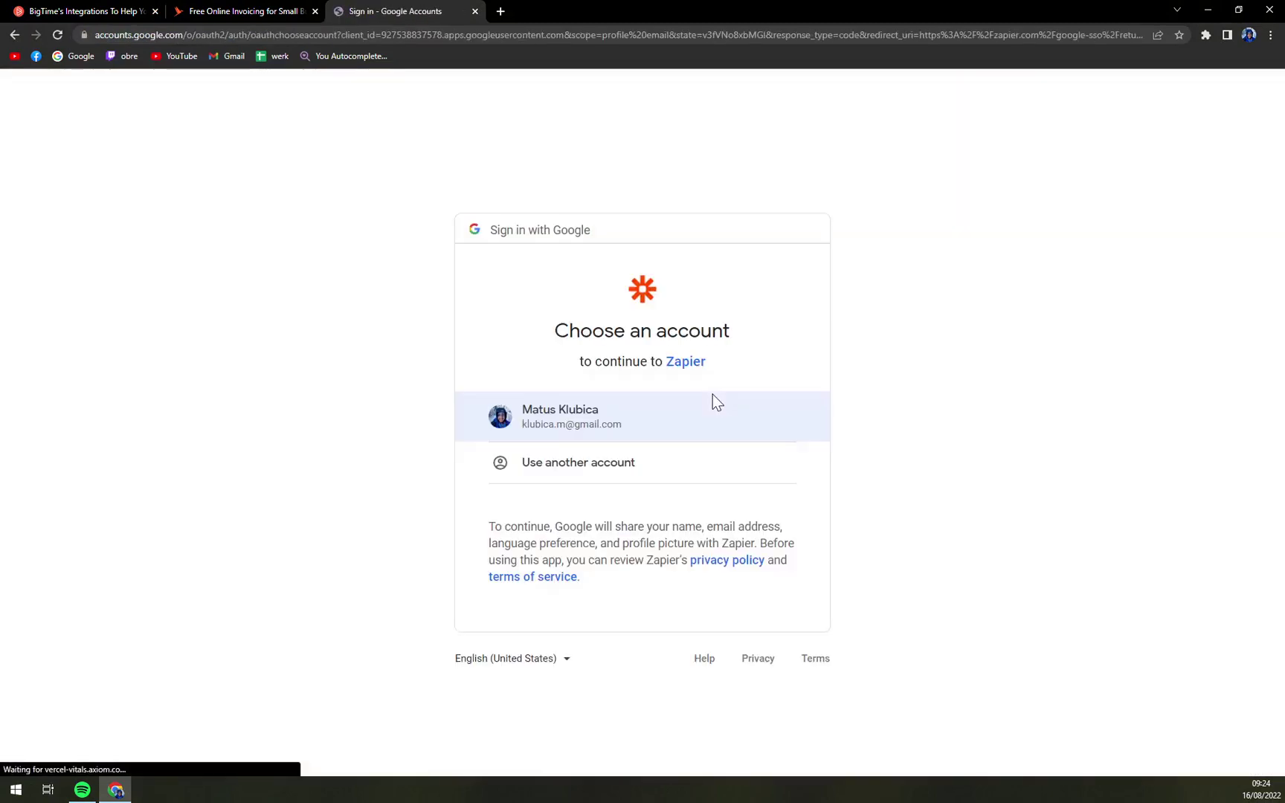
click(652, 410)
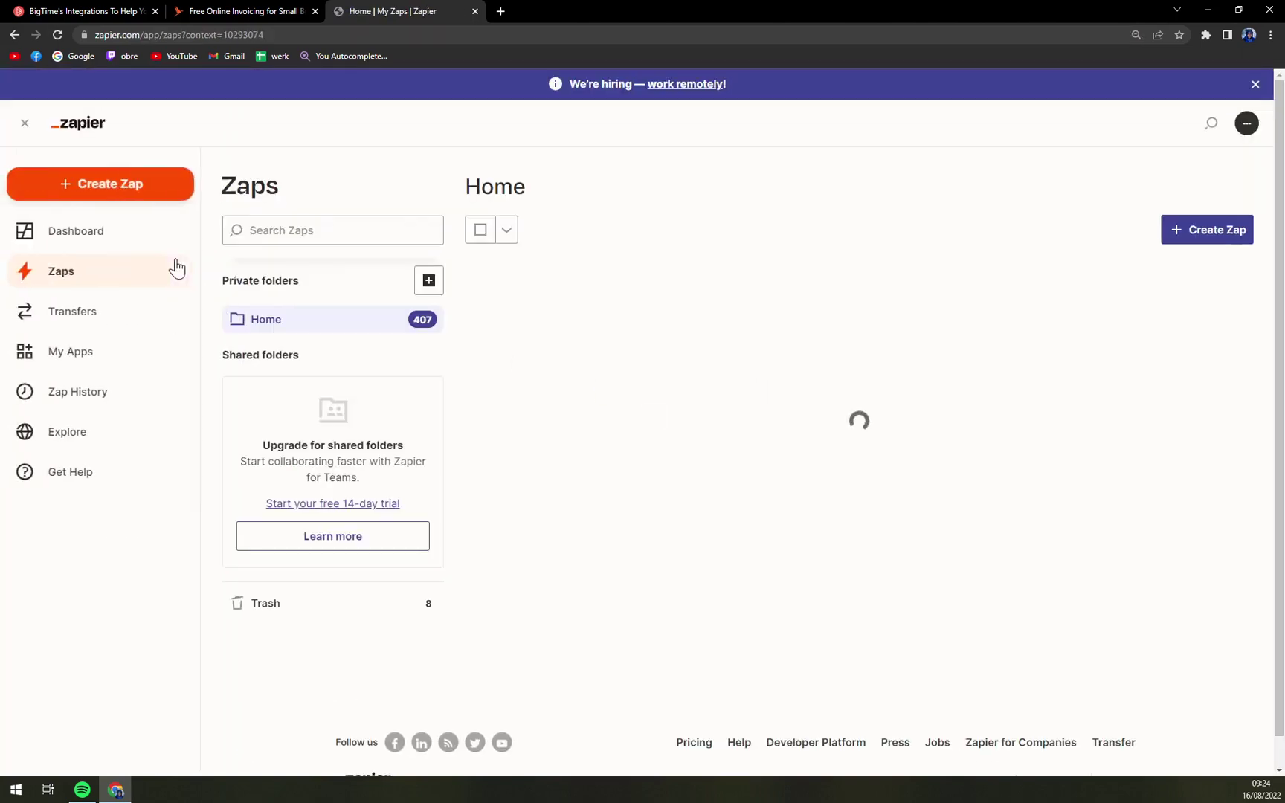
click(104, 196)
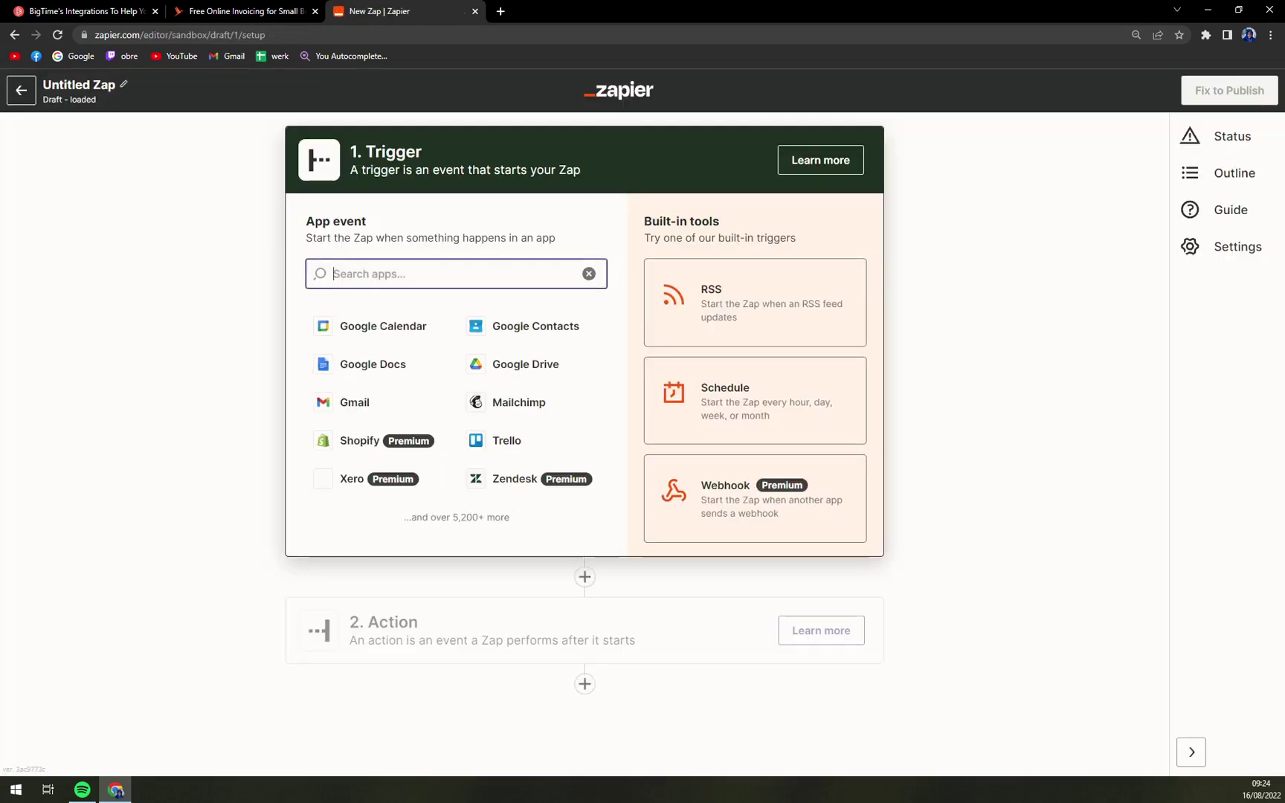
text(bigtim)
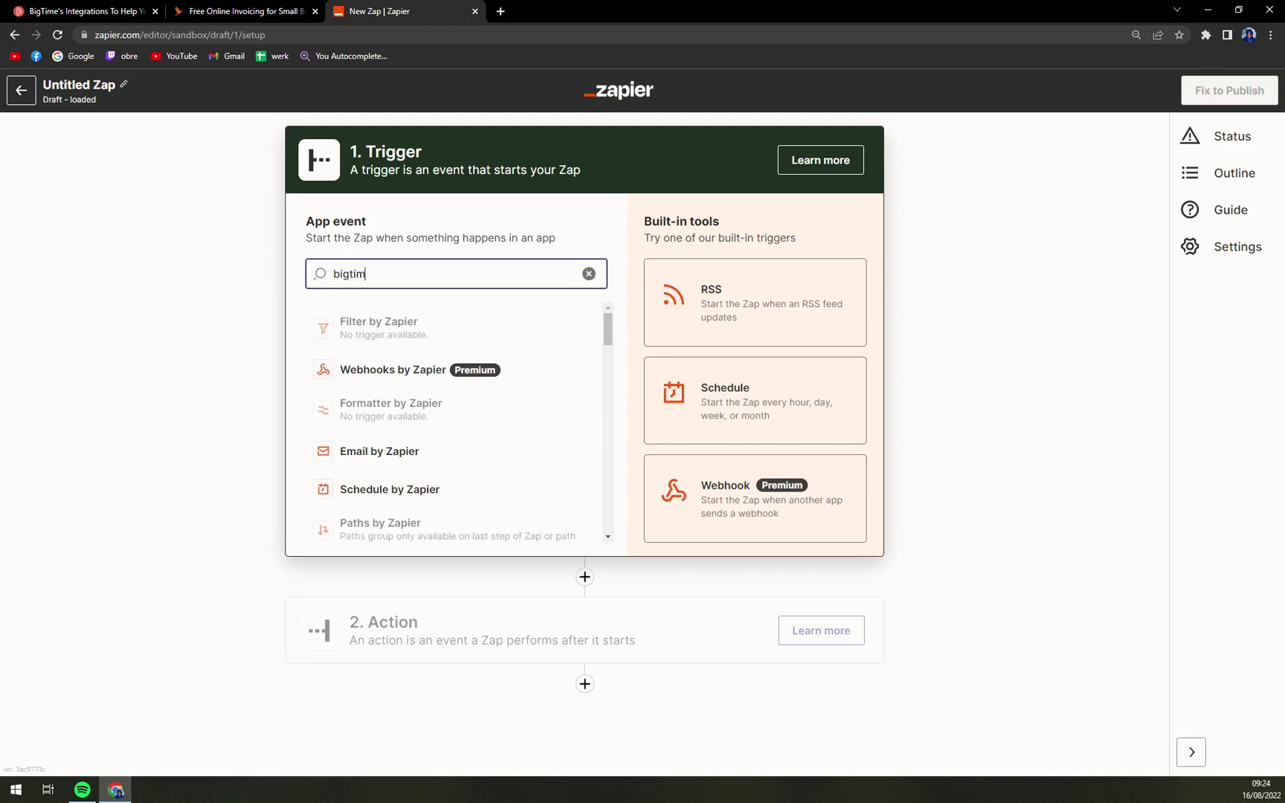
text(e)
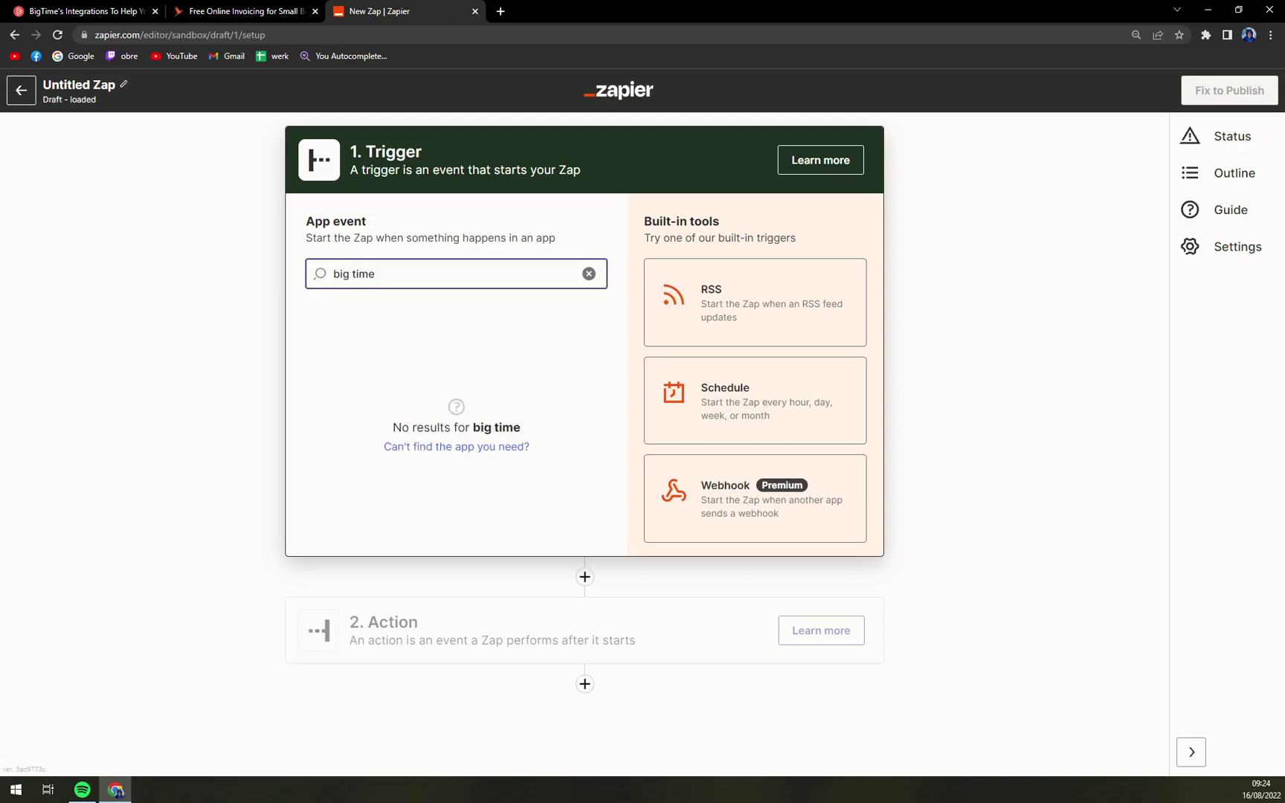
Search Zapier's trigger apps for BigTime and recheck the Zapier card on BigTime's integrations page.
key(ctrl+a)
key(BackSpace)
click(131, 12)
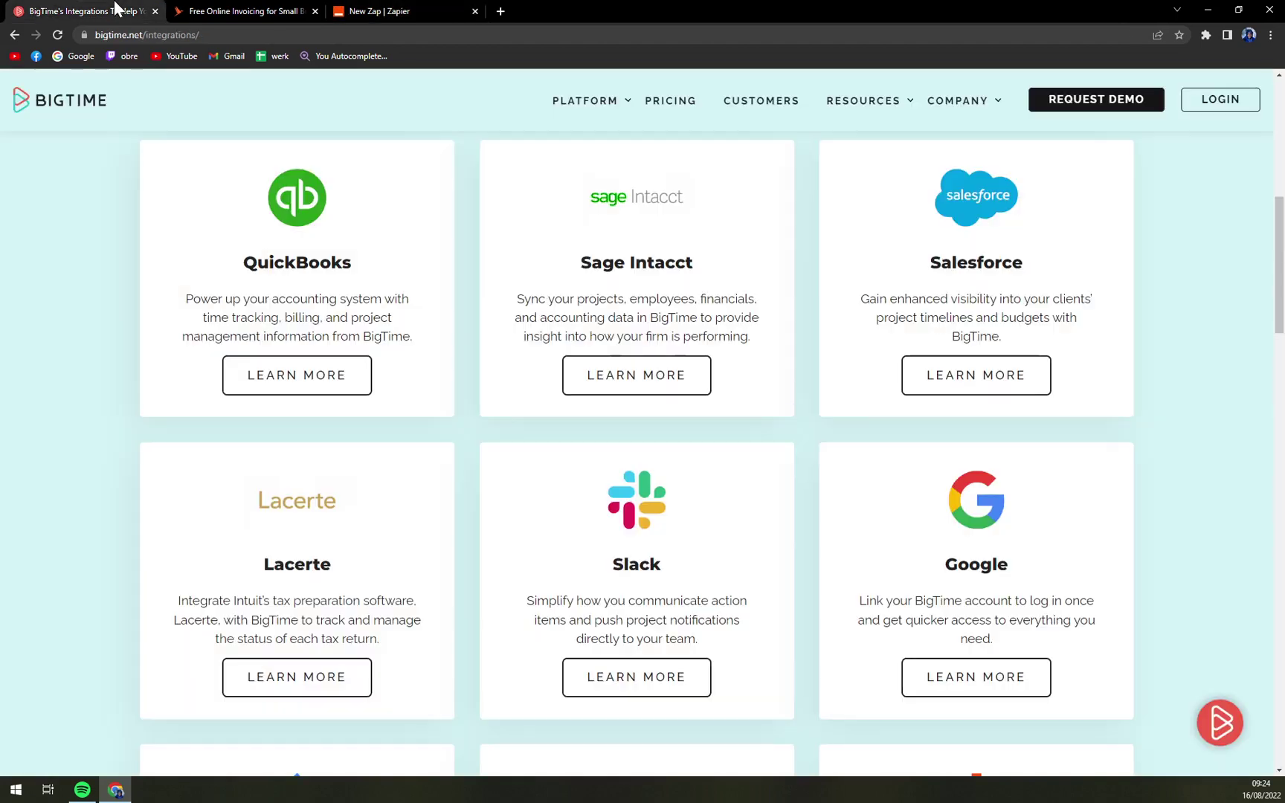
click(427, 11)
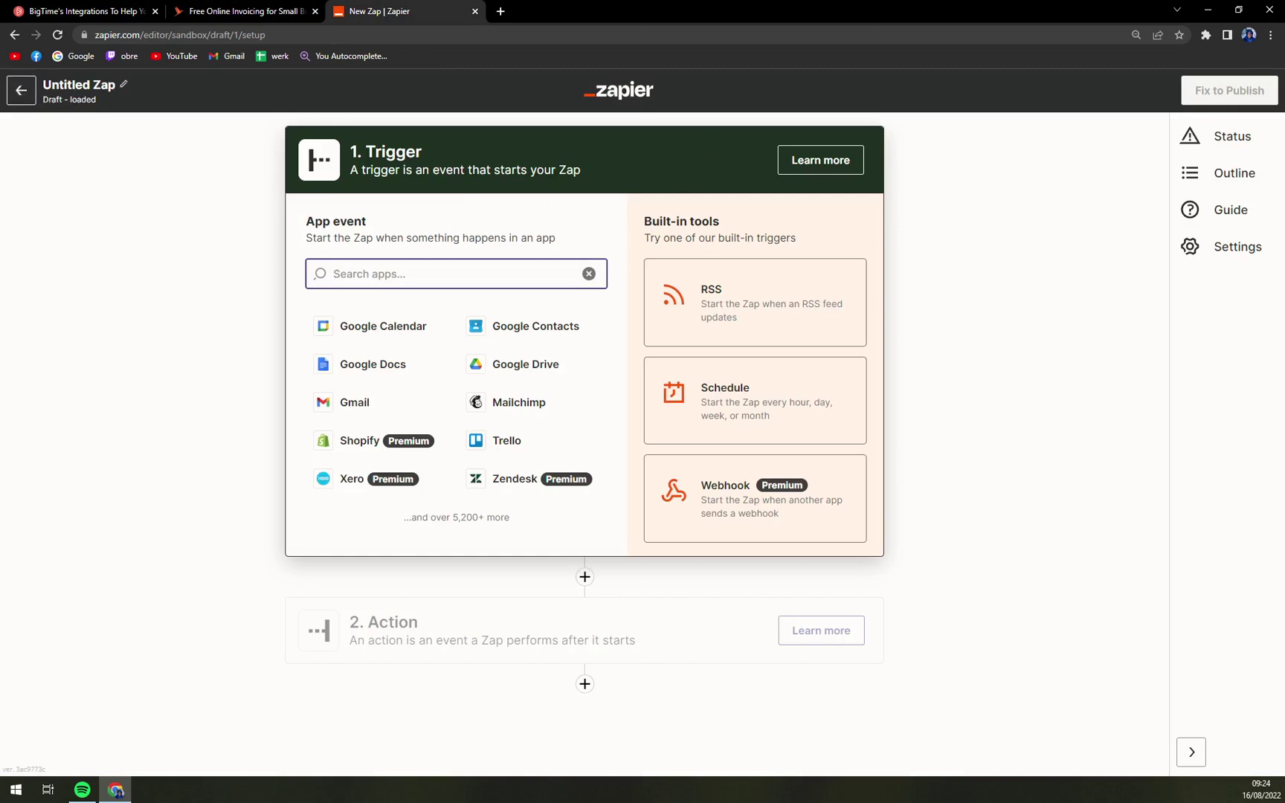
text(BigT)
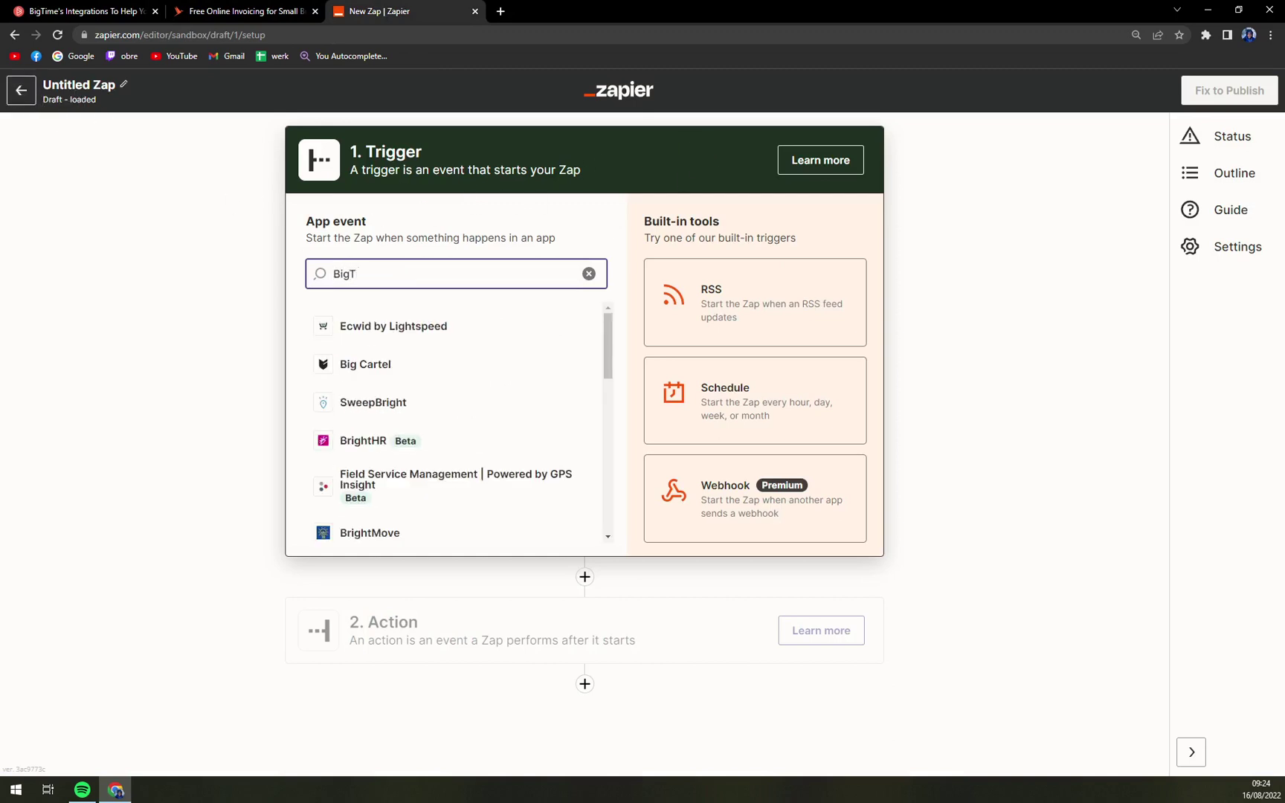
text(i)
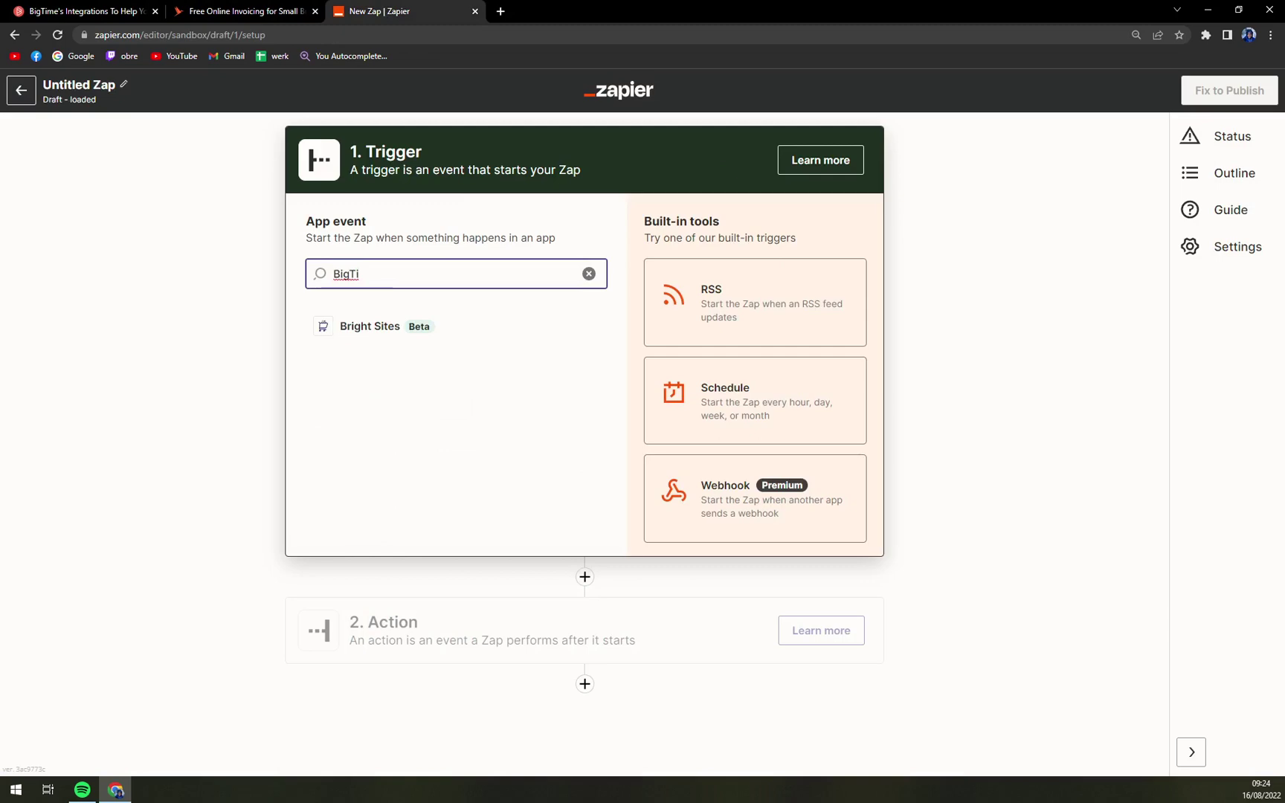
click(117, 11)
scroll(724, 438, down, 3)
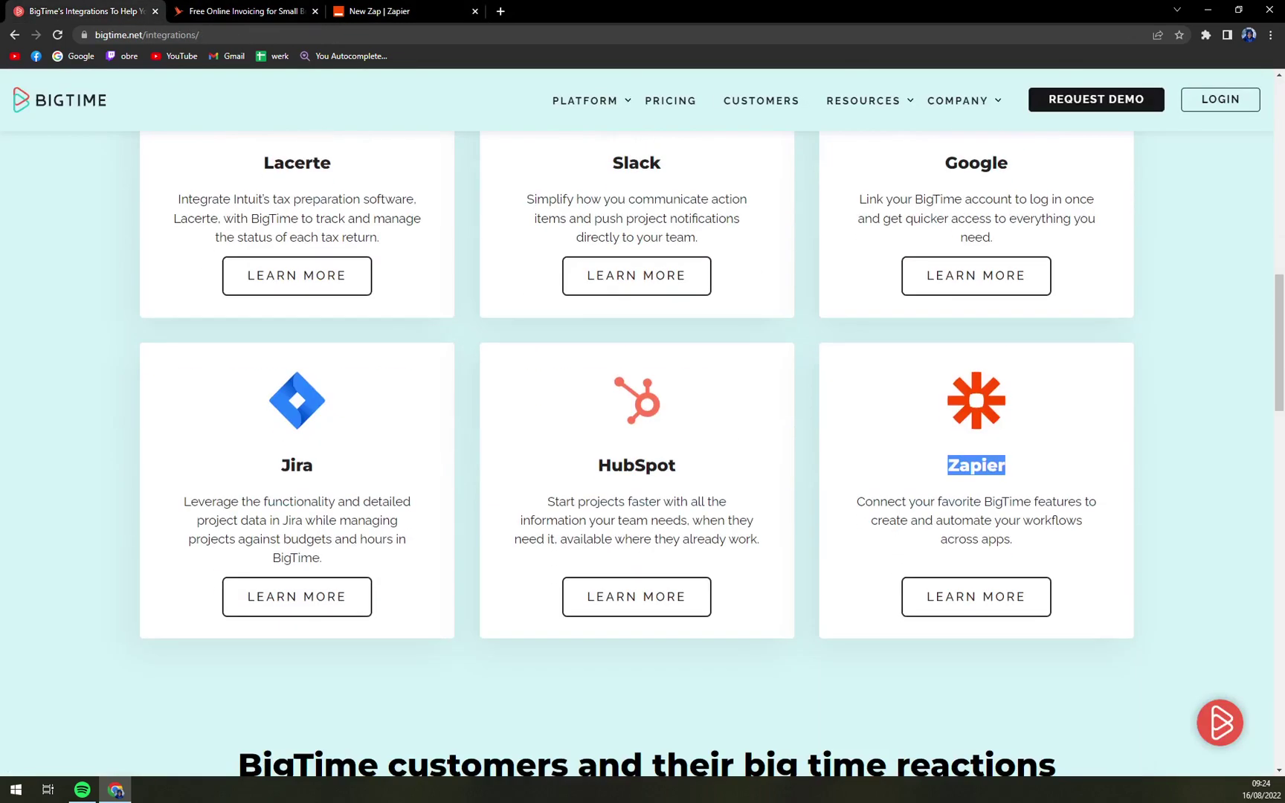
drag(915, 501, 1020, 501)
click(1015, 495)
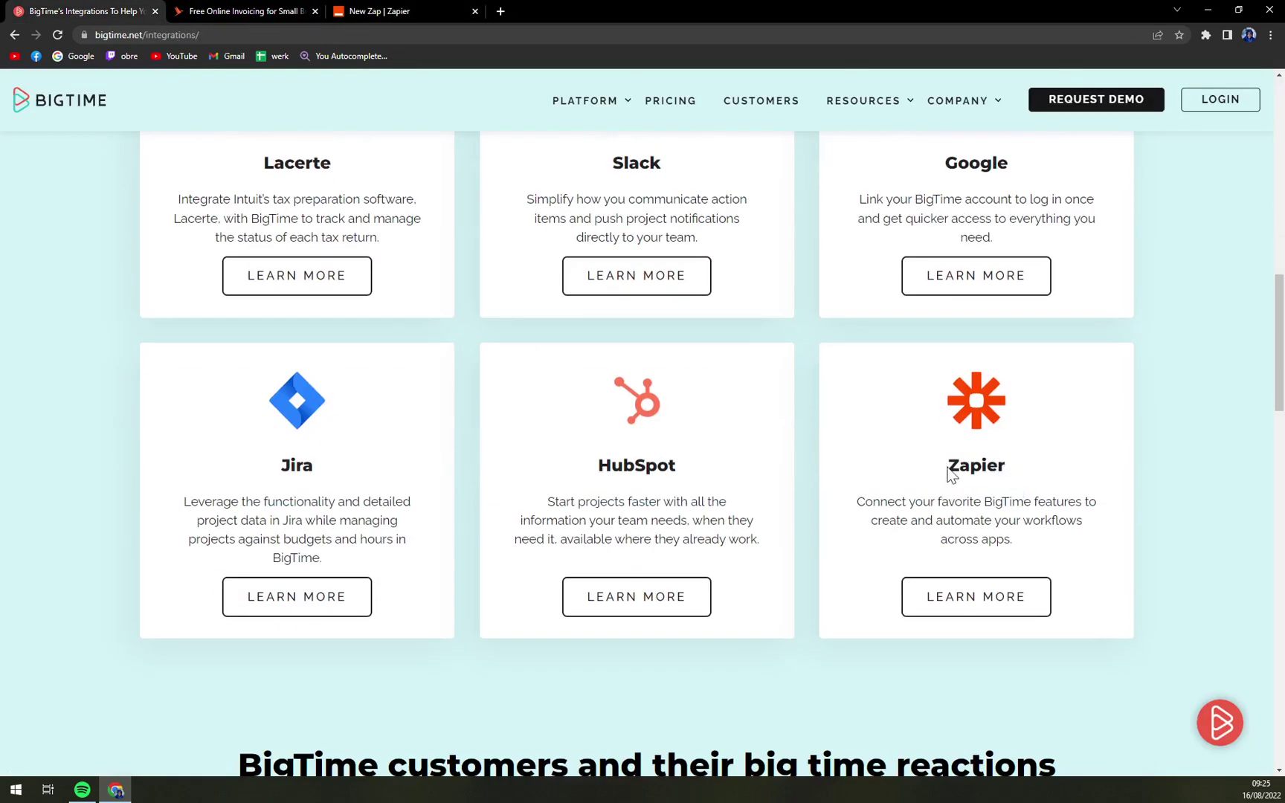
Search the Zap's action-step apps for 'big time', which returns no results.
click(371, 9)
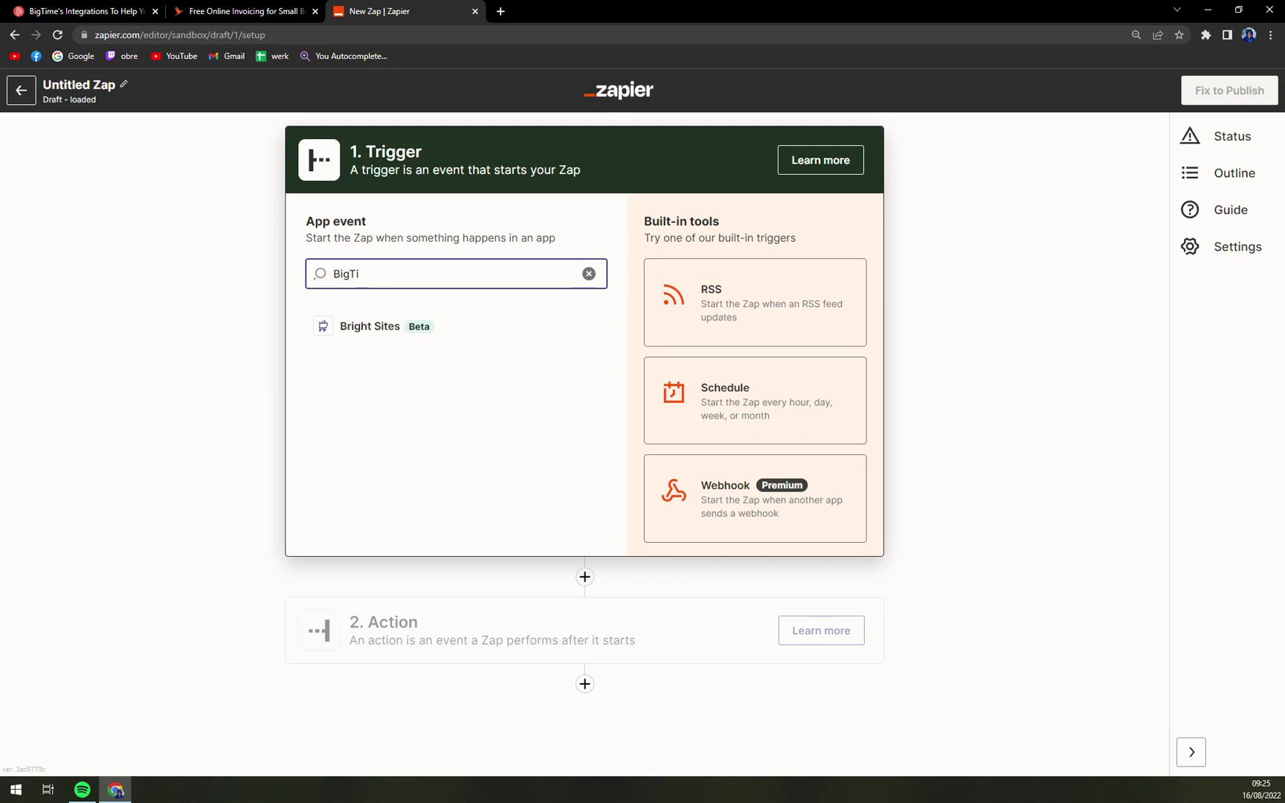
click(437, 635)
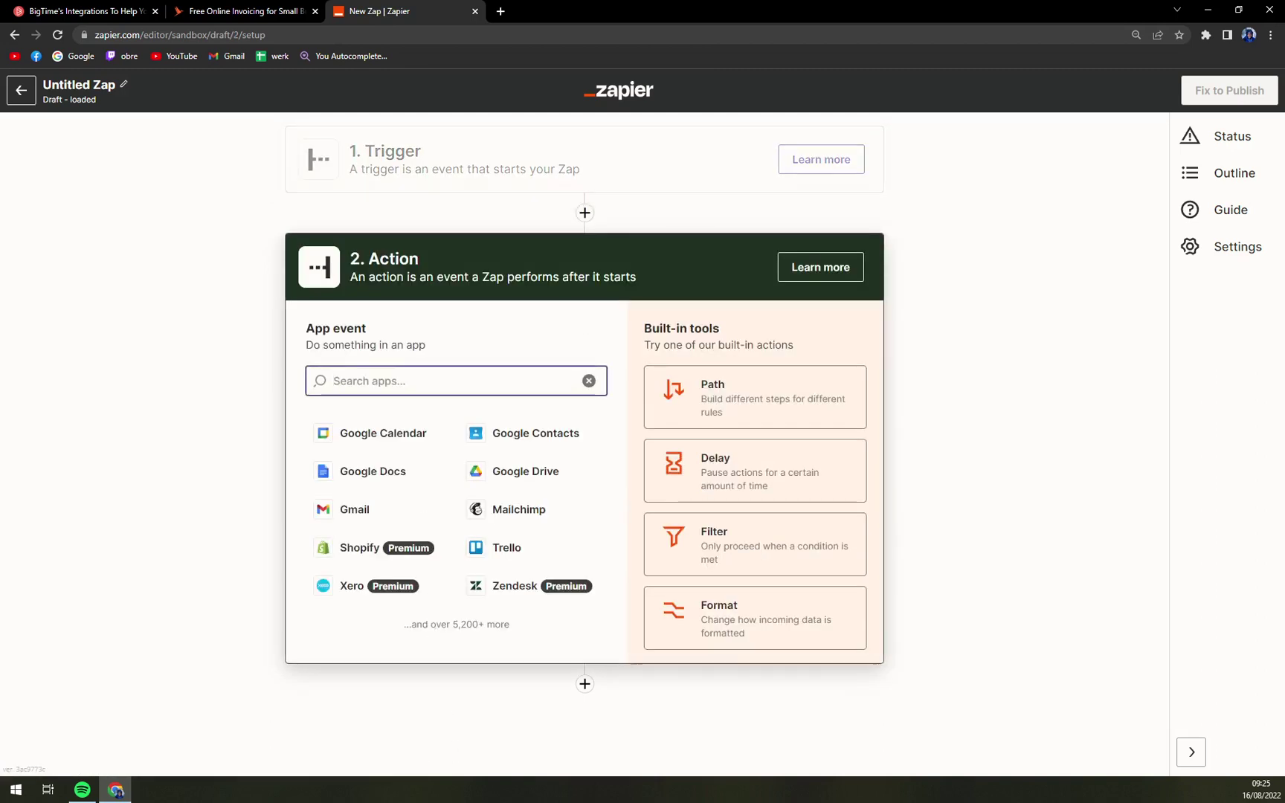
text(bigtime)
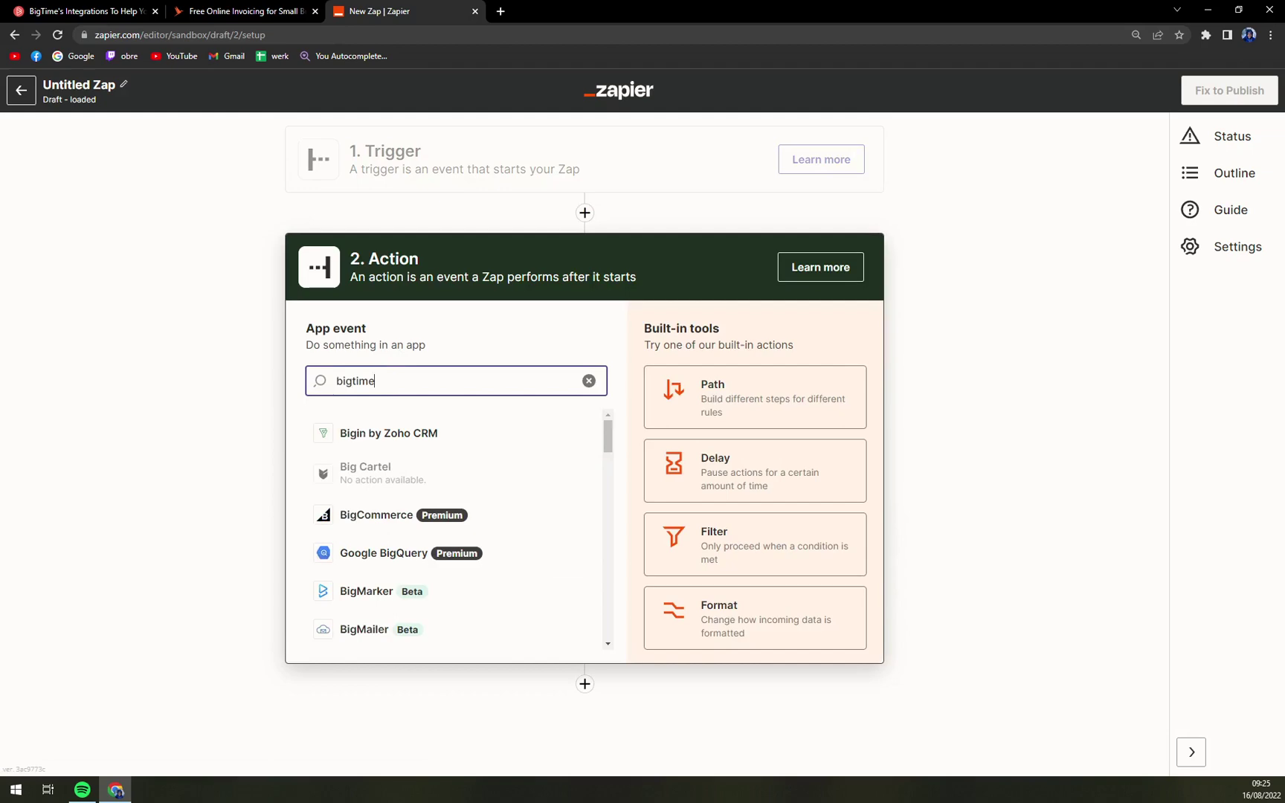
key(BackSpace)
text(time)
Move between BigTime's integration cards and the Zapier draft, reopening its trigger step.
click(36, 12)
scroll(864, 528, up, 2)
scroll(911, 524, down, 2)
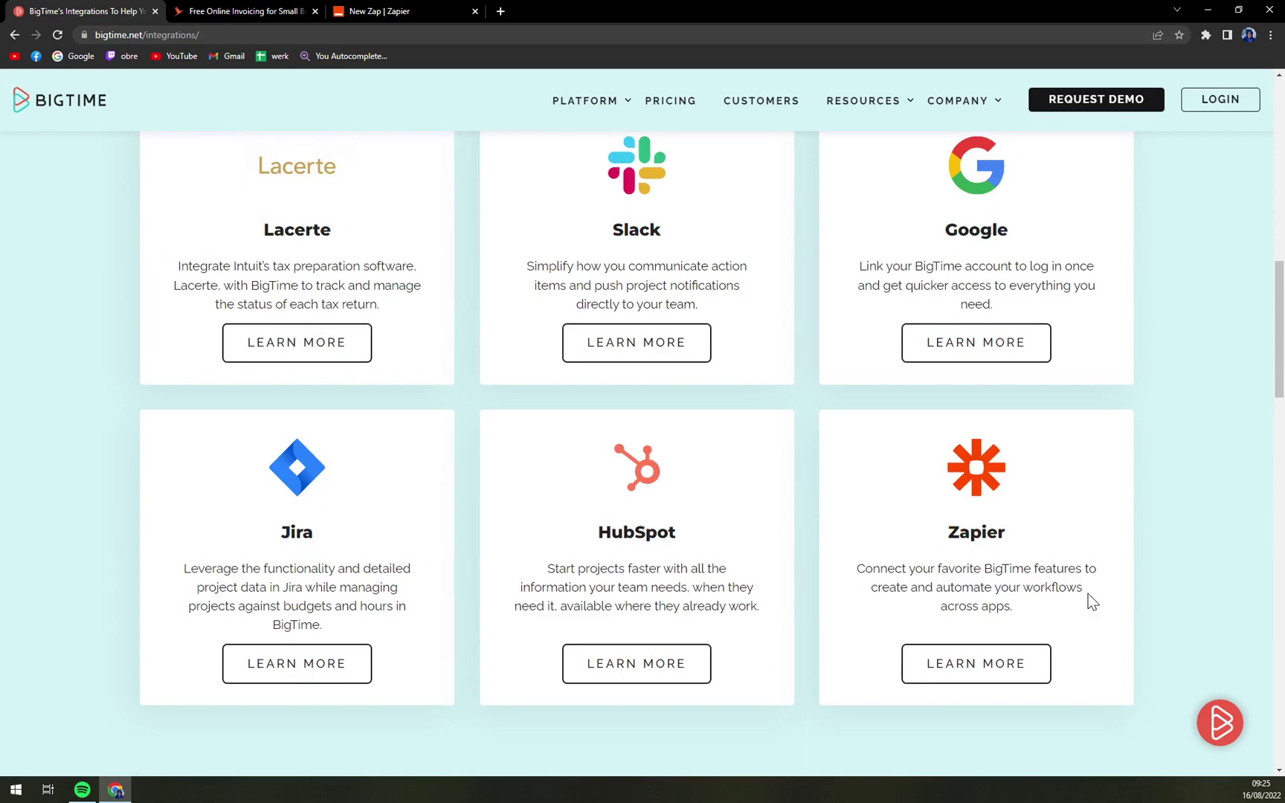
scroll(1066, 620, up, 1)
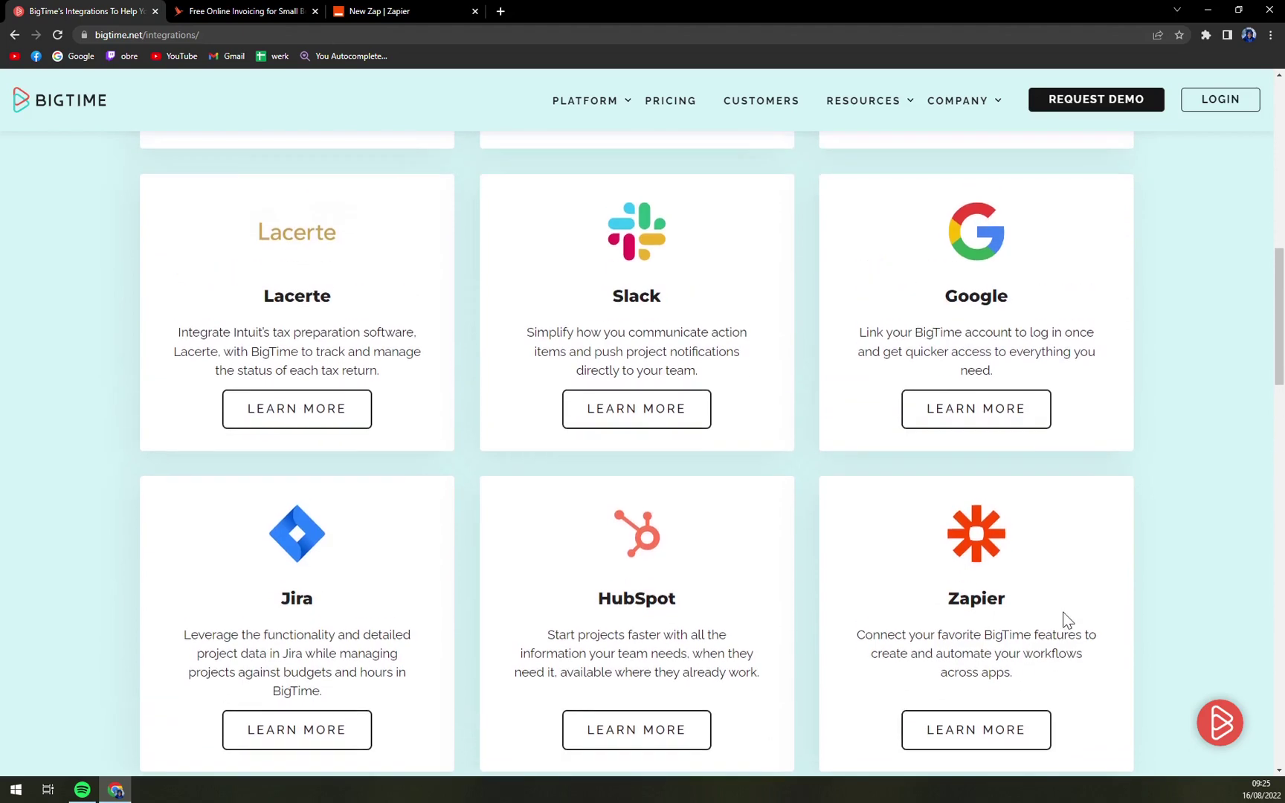
scroll(1065, 620, up, 5)
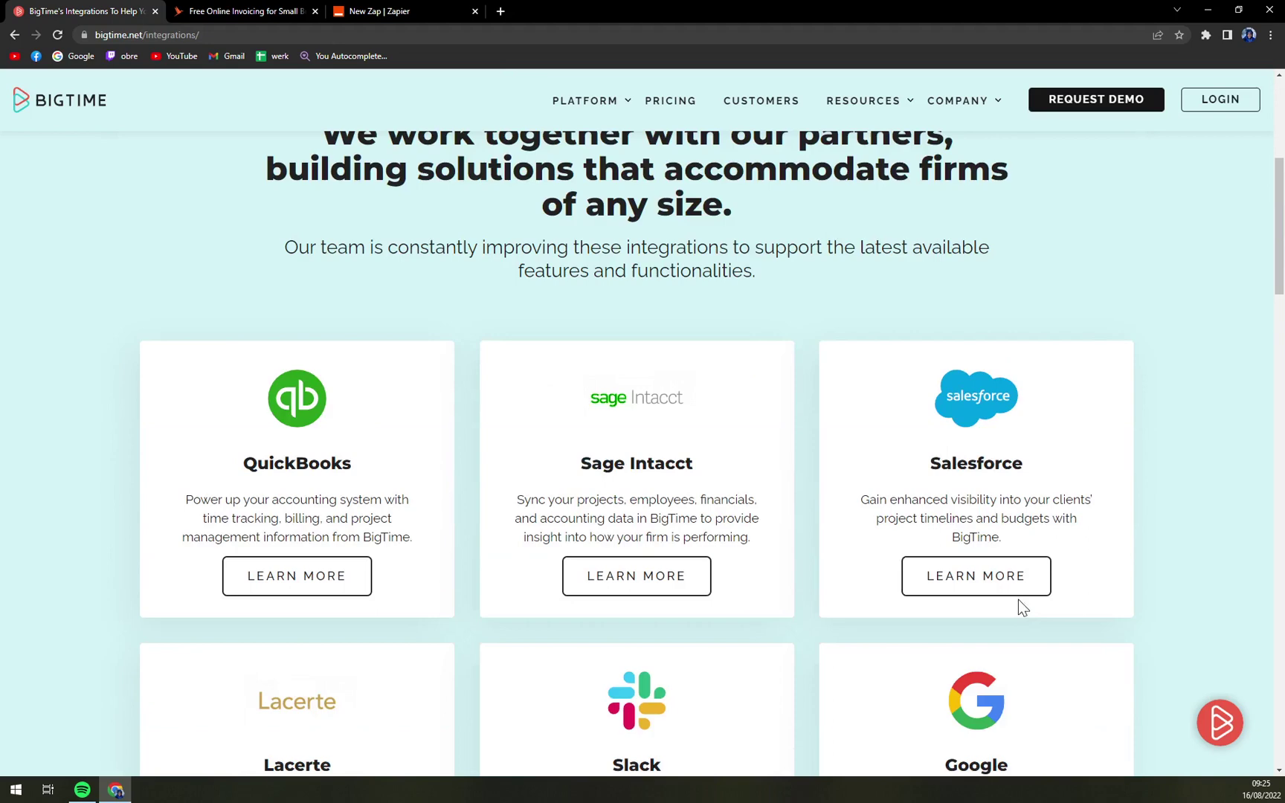
click(394, 10)
click(481, 192)
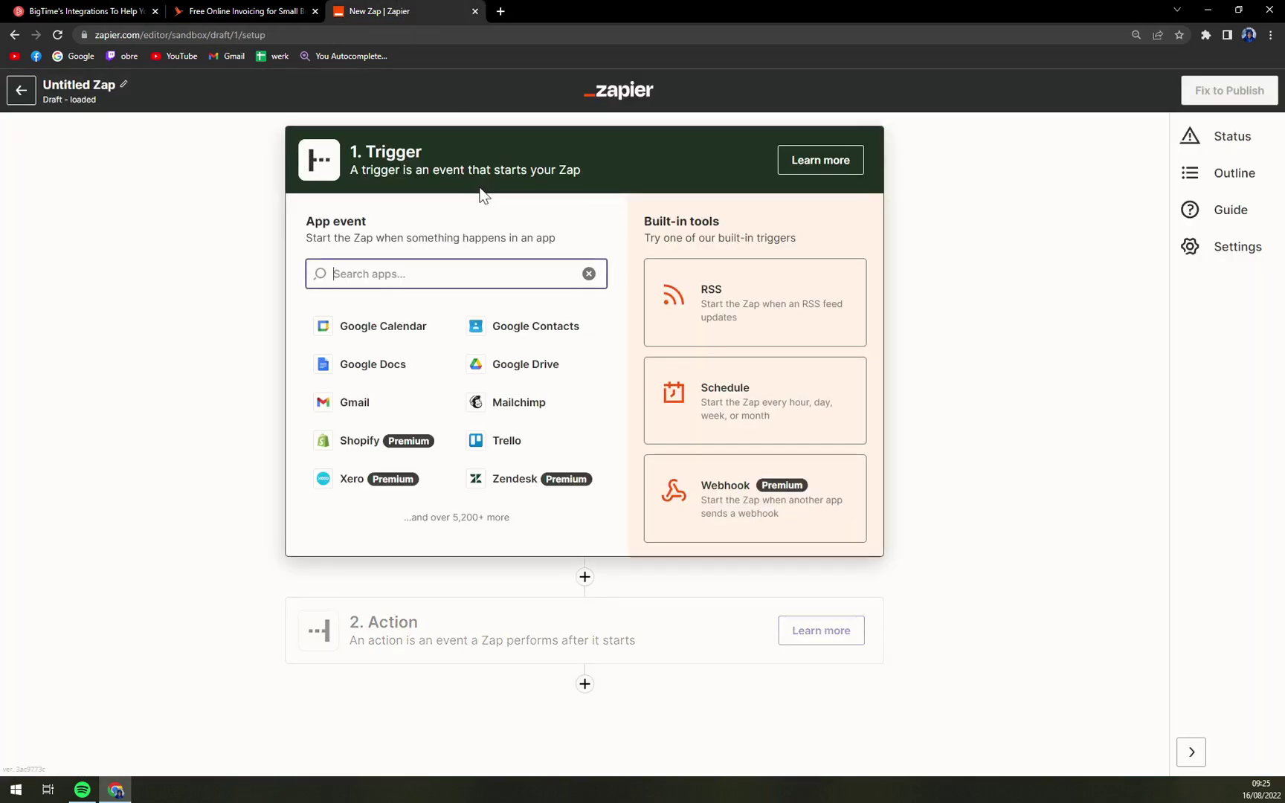
click(17, 10)
scroll(188, 337, up, 2)
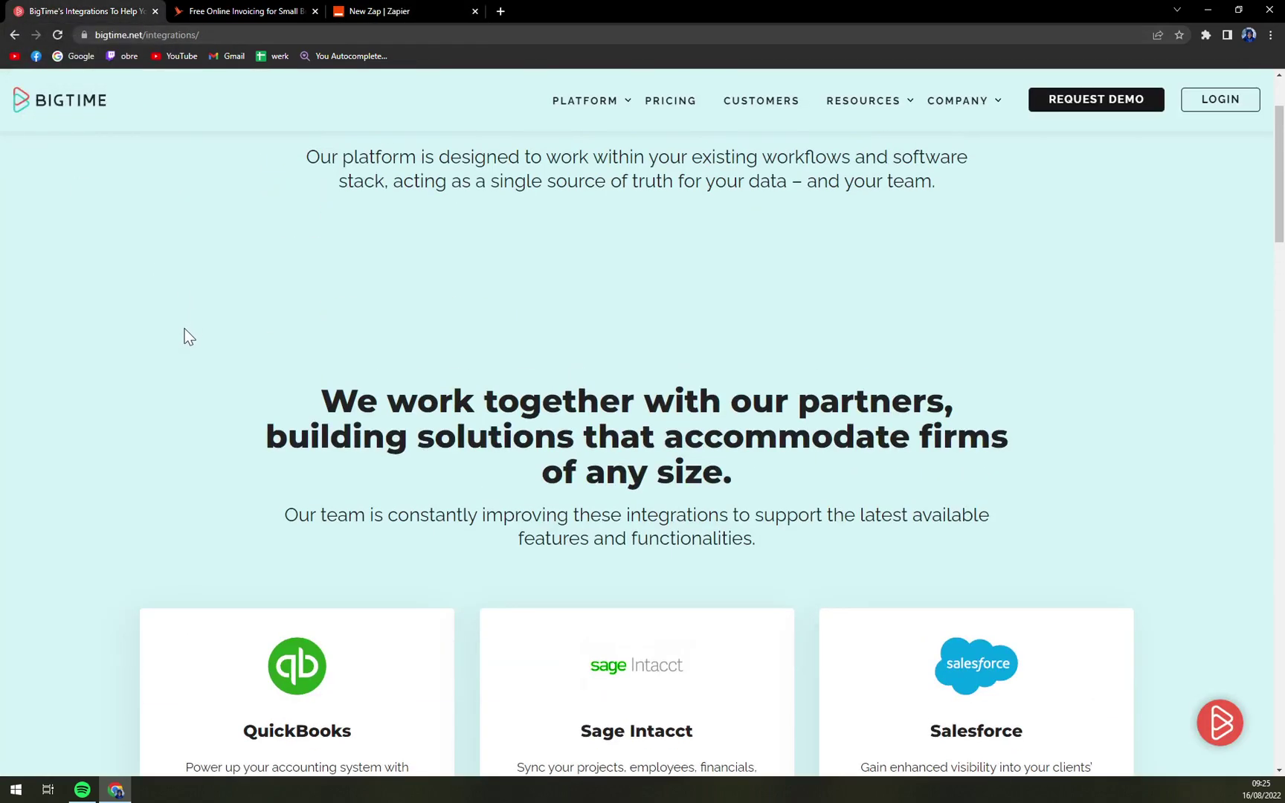
scroll(188, 336, down, 3)
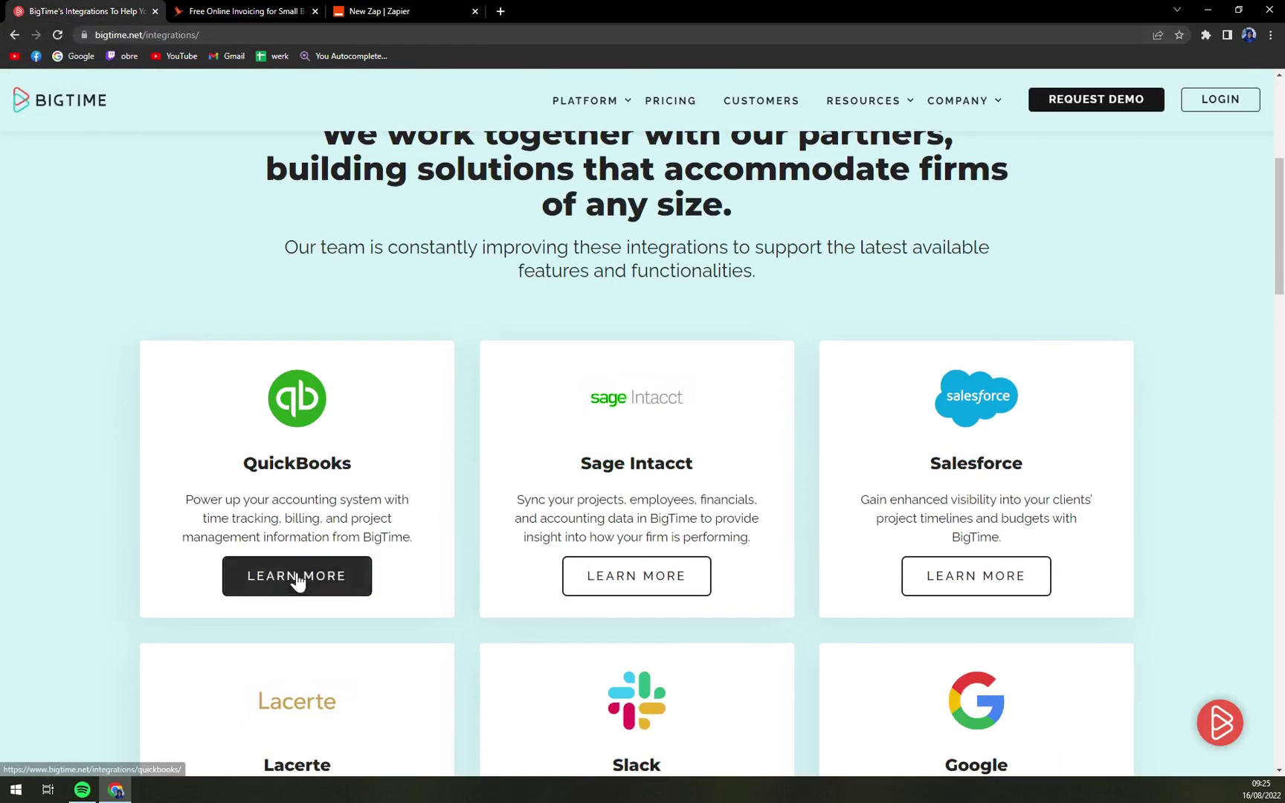
scroll(298, 583, up, 5)
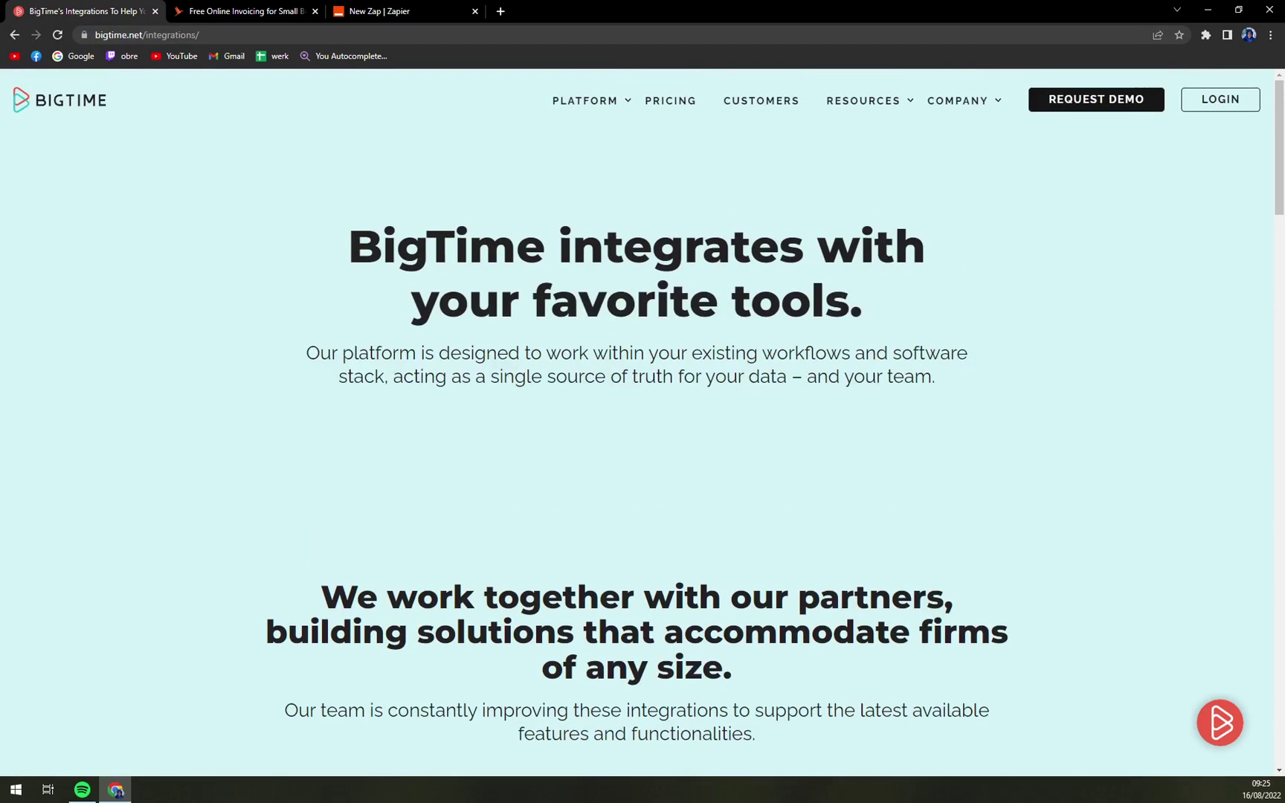
click(118, 792)
click(377, 12)
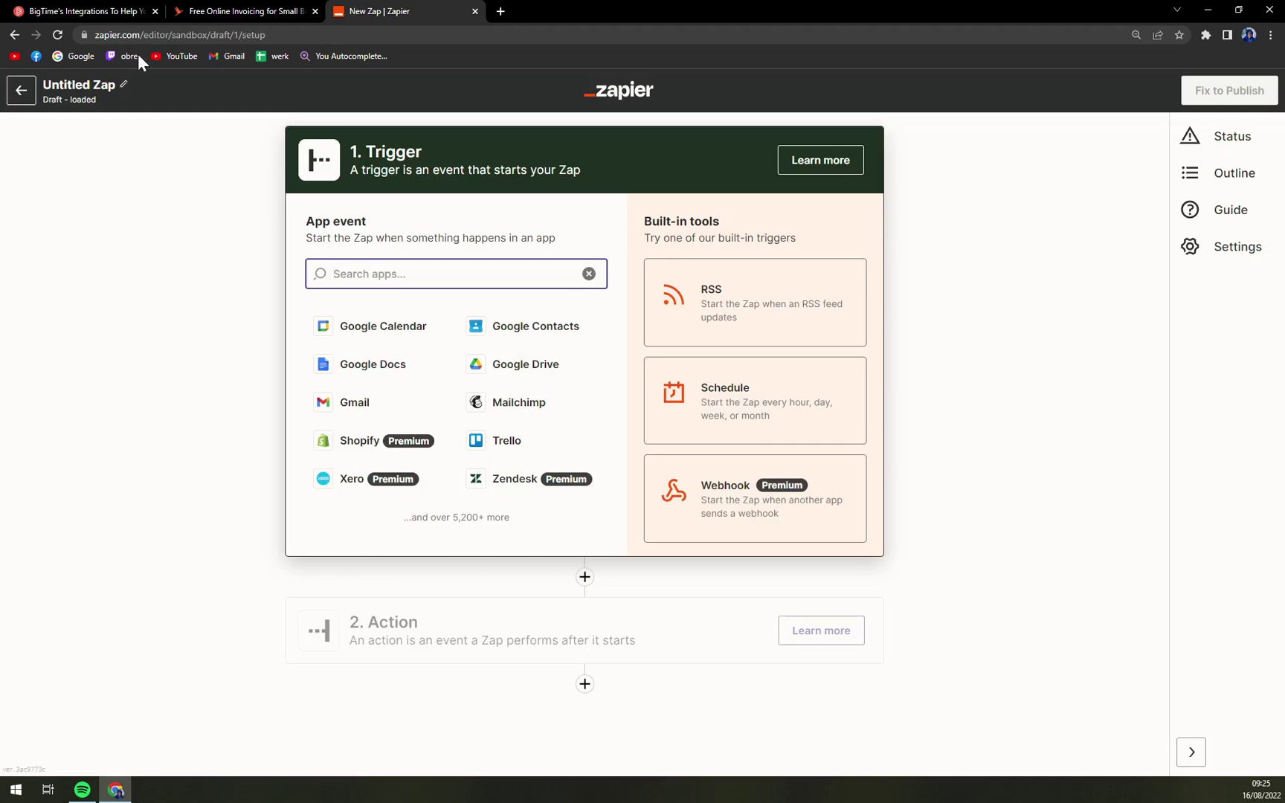
click(82, 11)
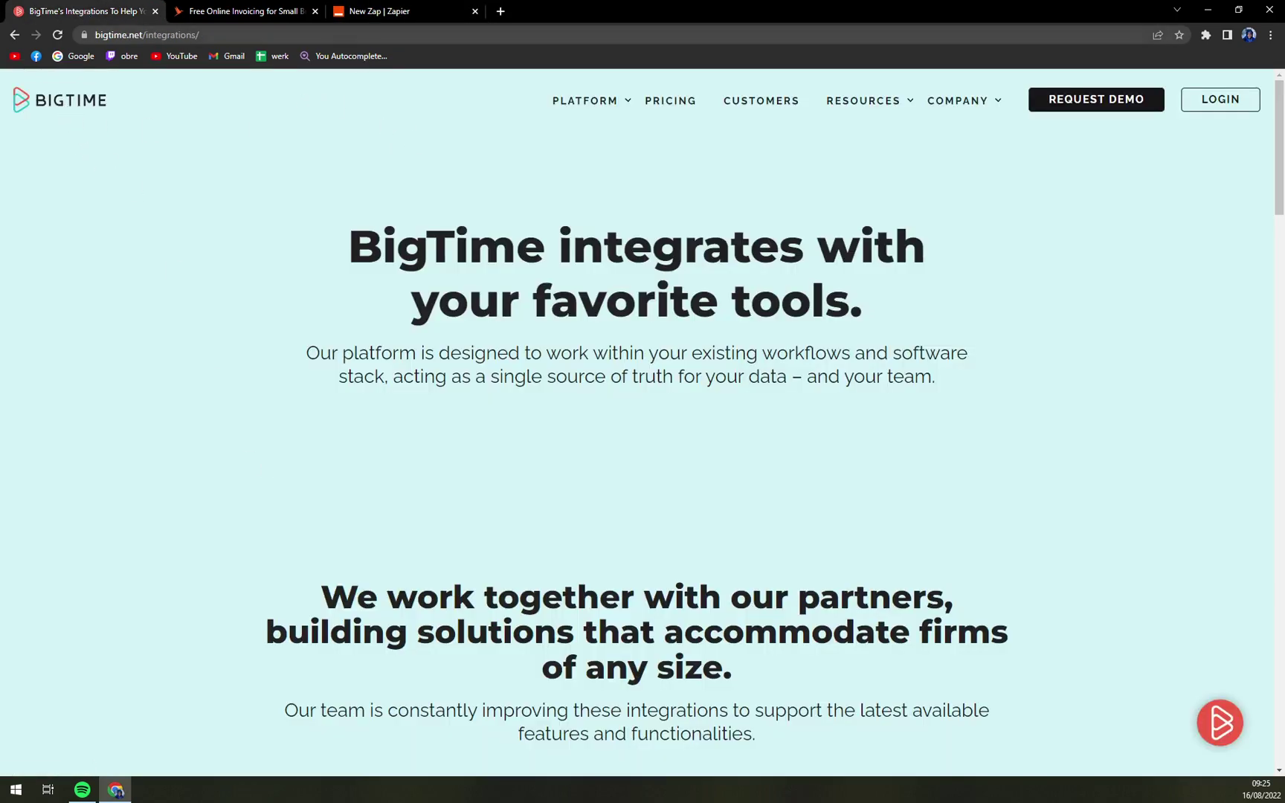
click(370, 11)
click(81, 10)
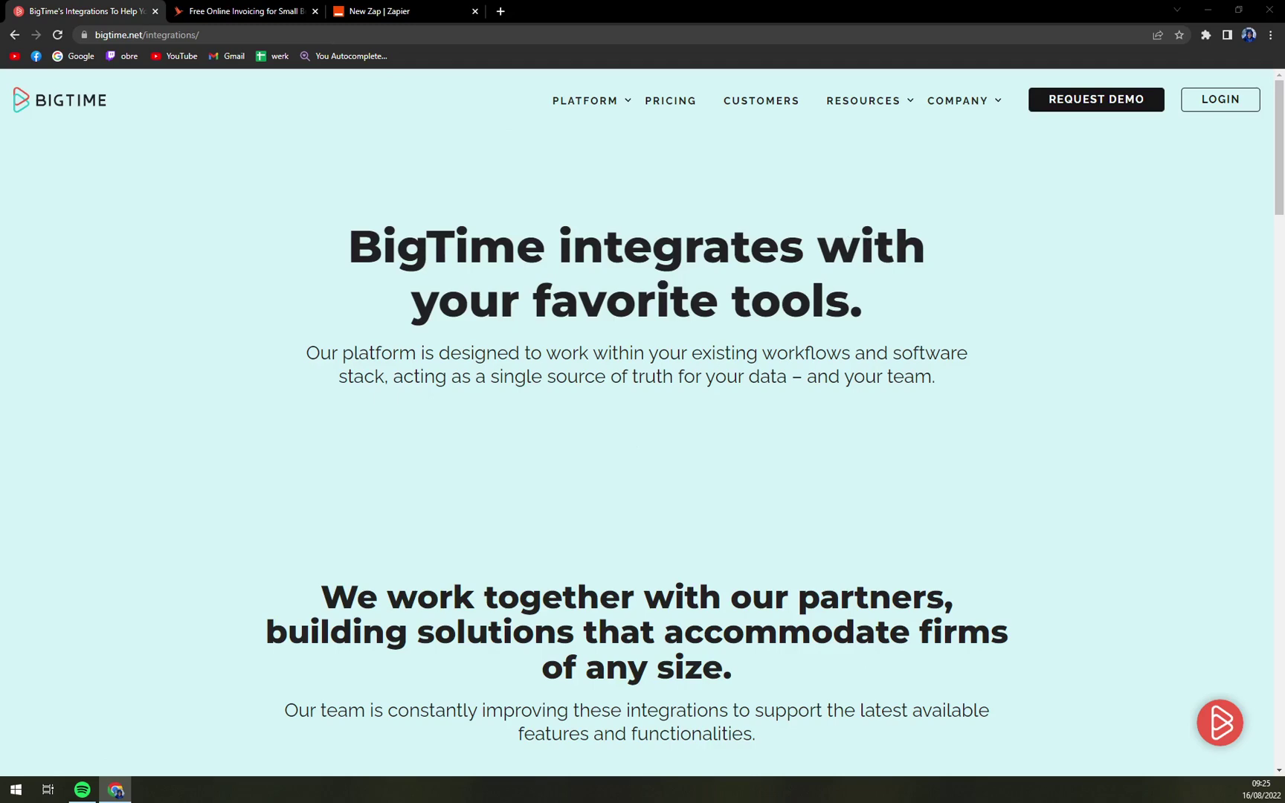
click(1126, 106)
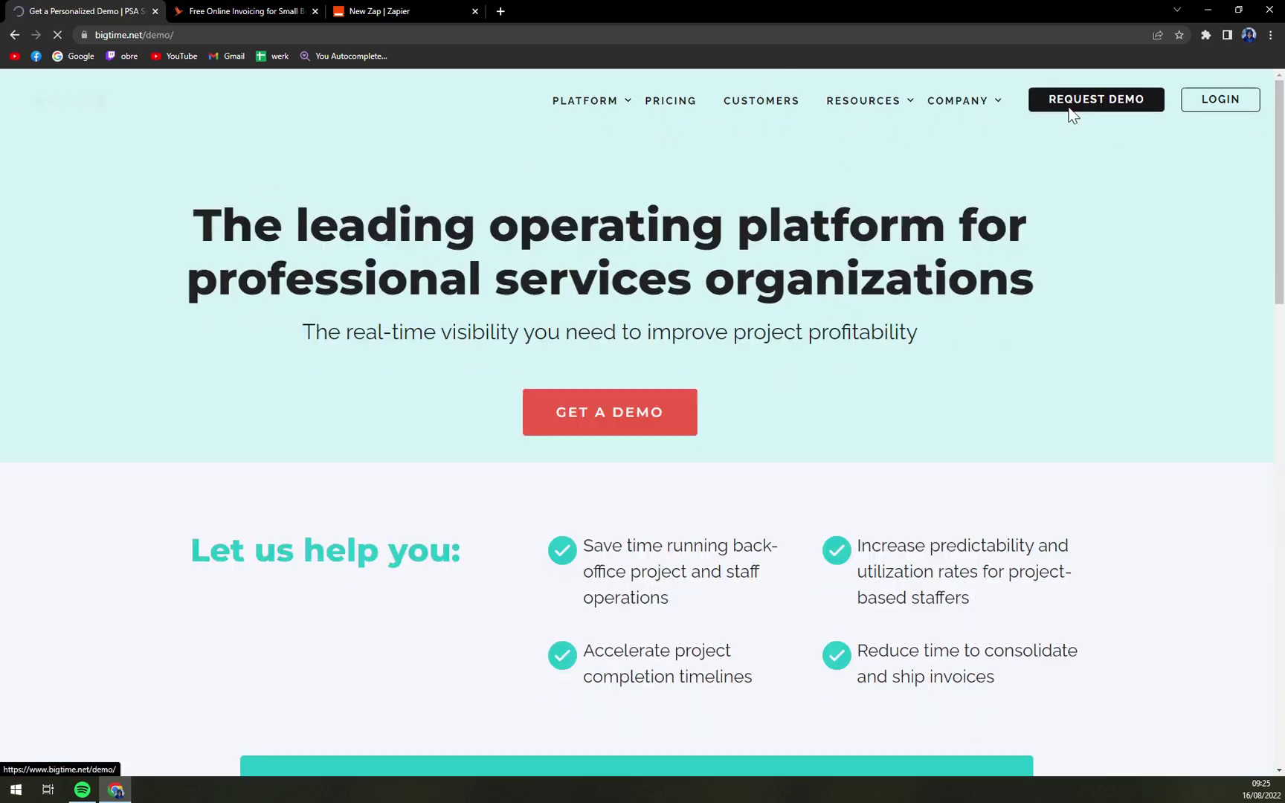
scroll(886, 395, down, 1)
scroll(886, 396, down, 4)
scroll(887, 355, down, 1)
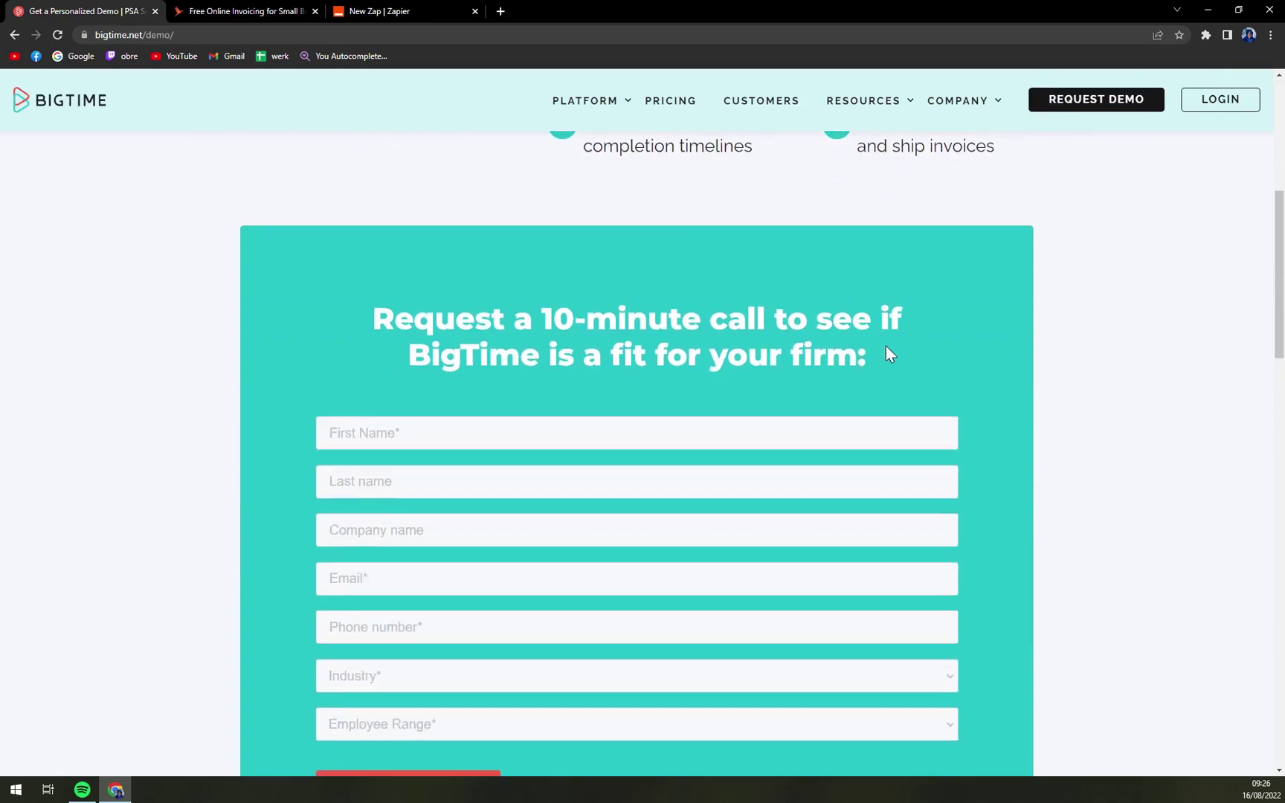
scroll(886, 355, down, 2)
scroll(887, 355, up, 1)
scroll(887, 355, up, 6)
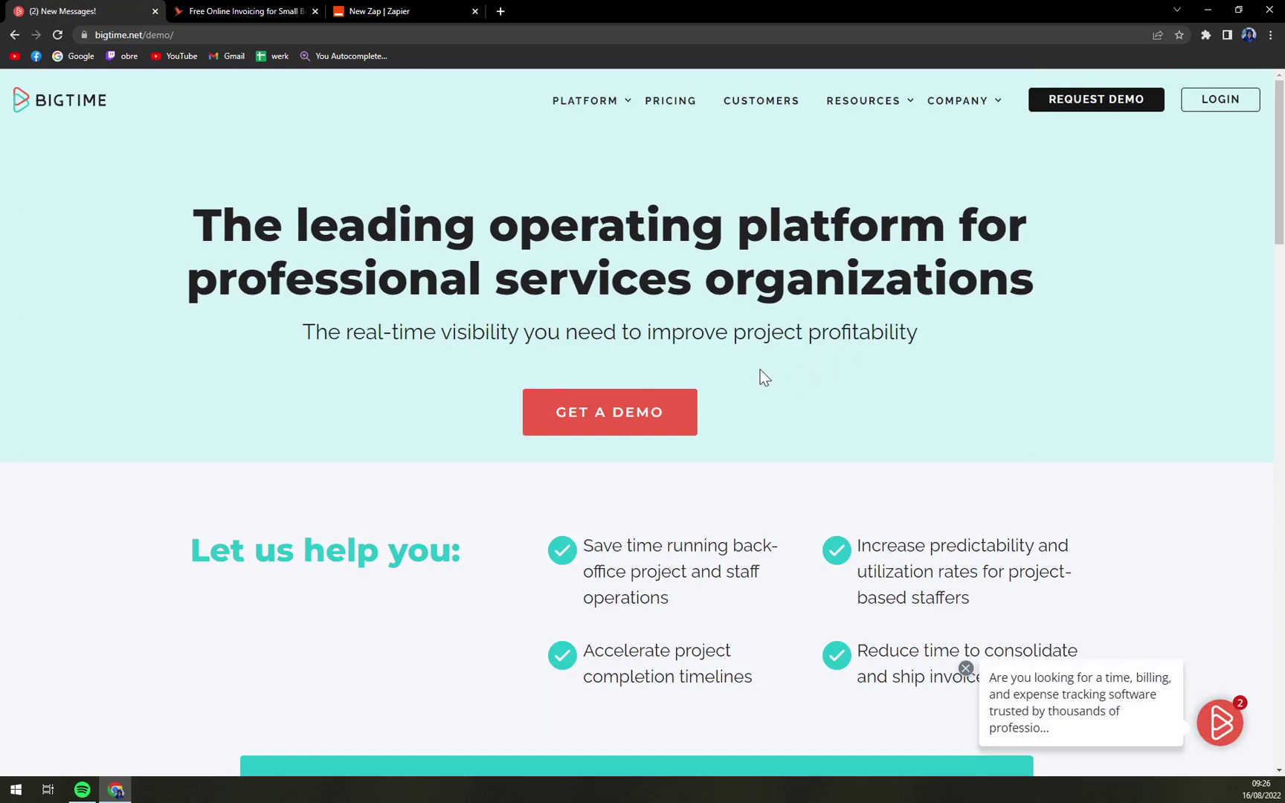
scroll(763, 373, down, 6)
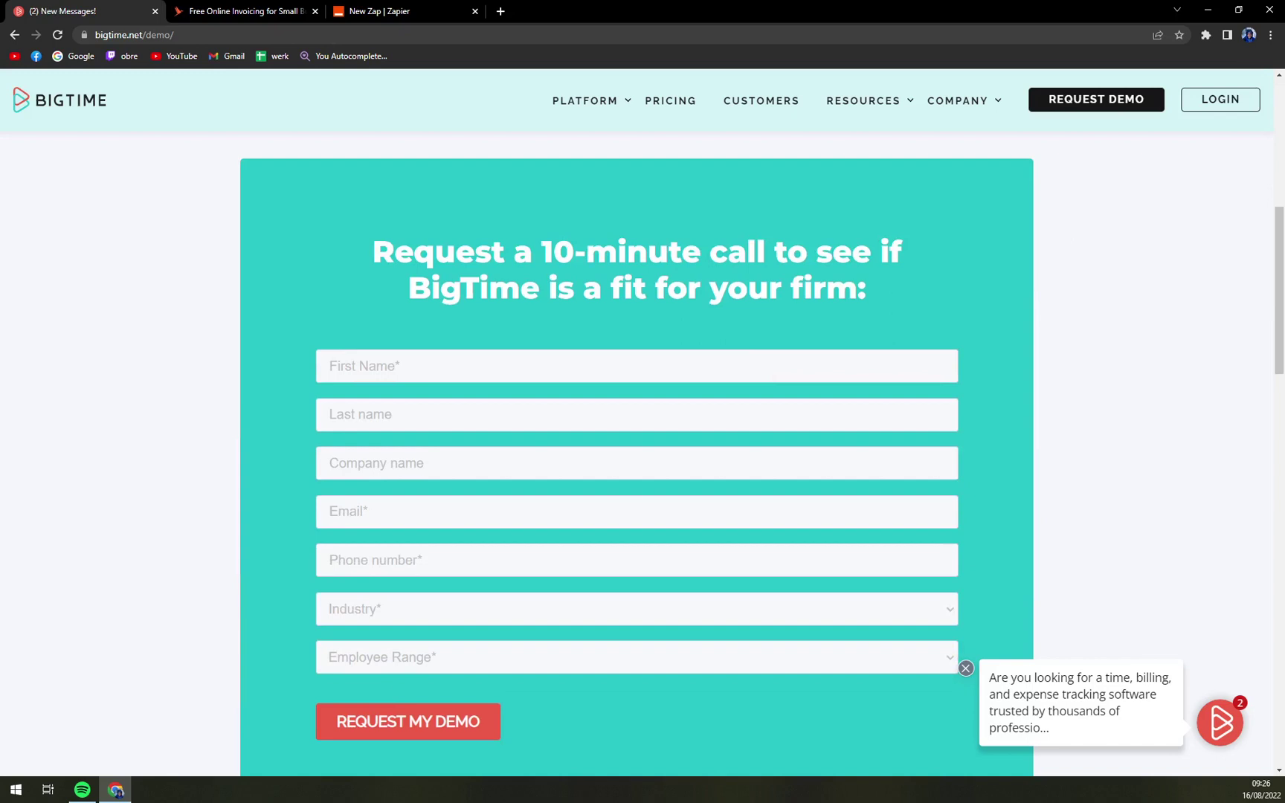
drag(372, 252, 887, 249)
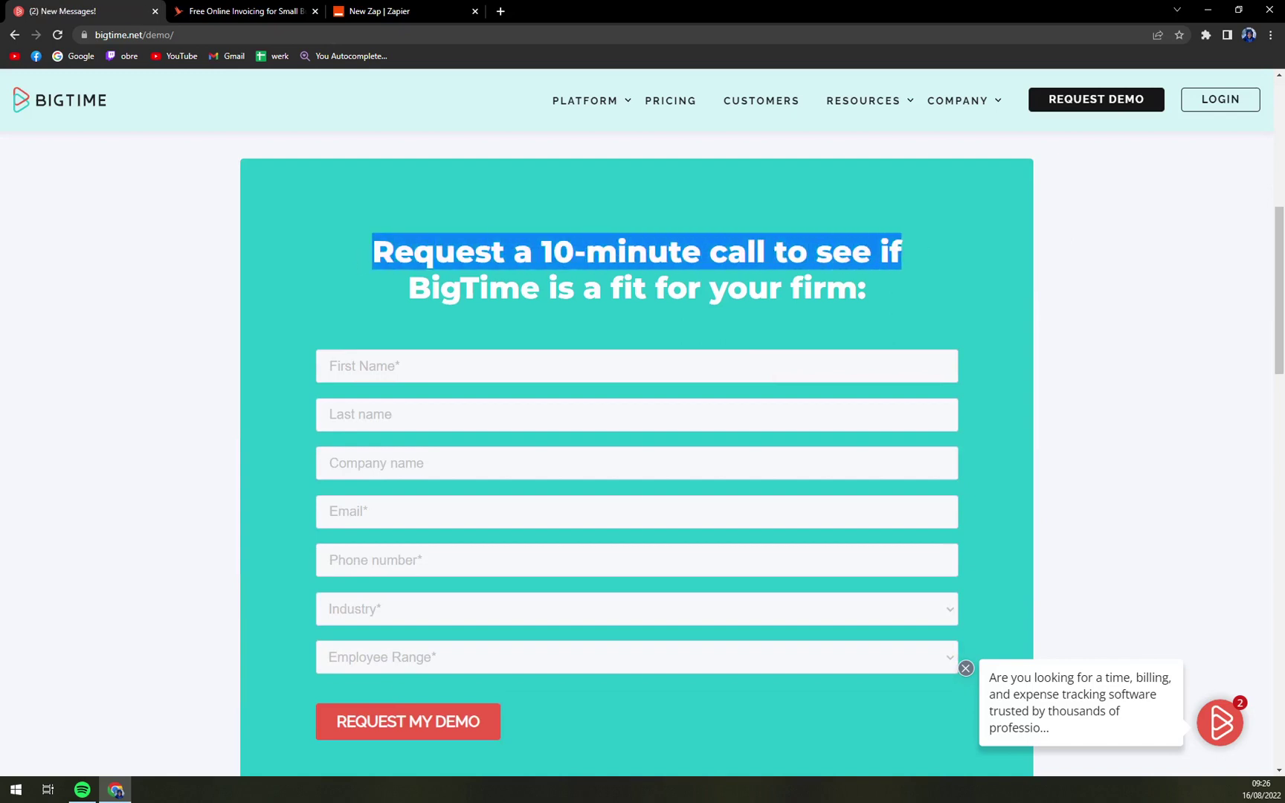
click(565, 252)
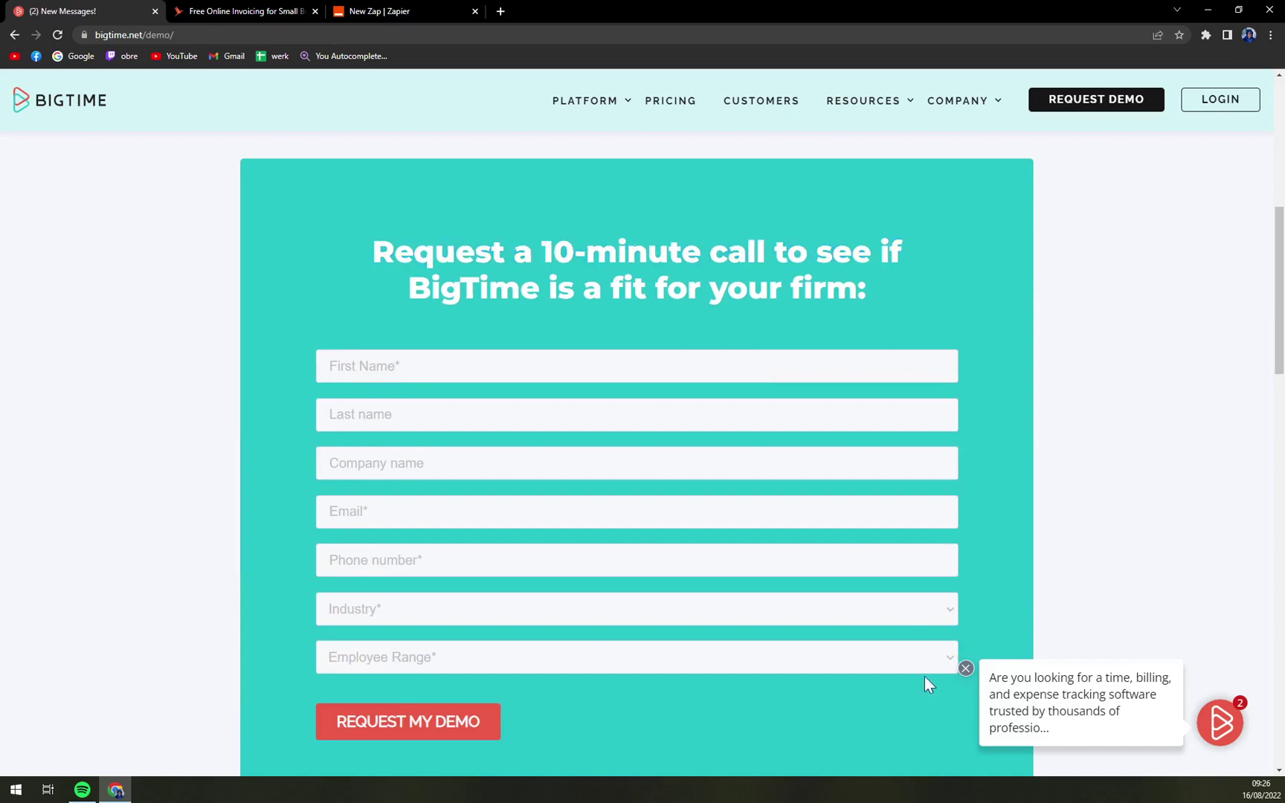
click(964, 667)
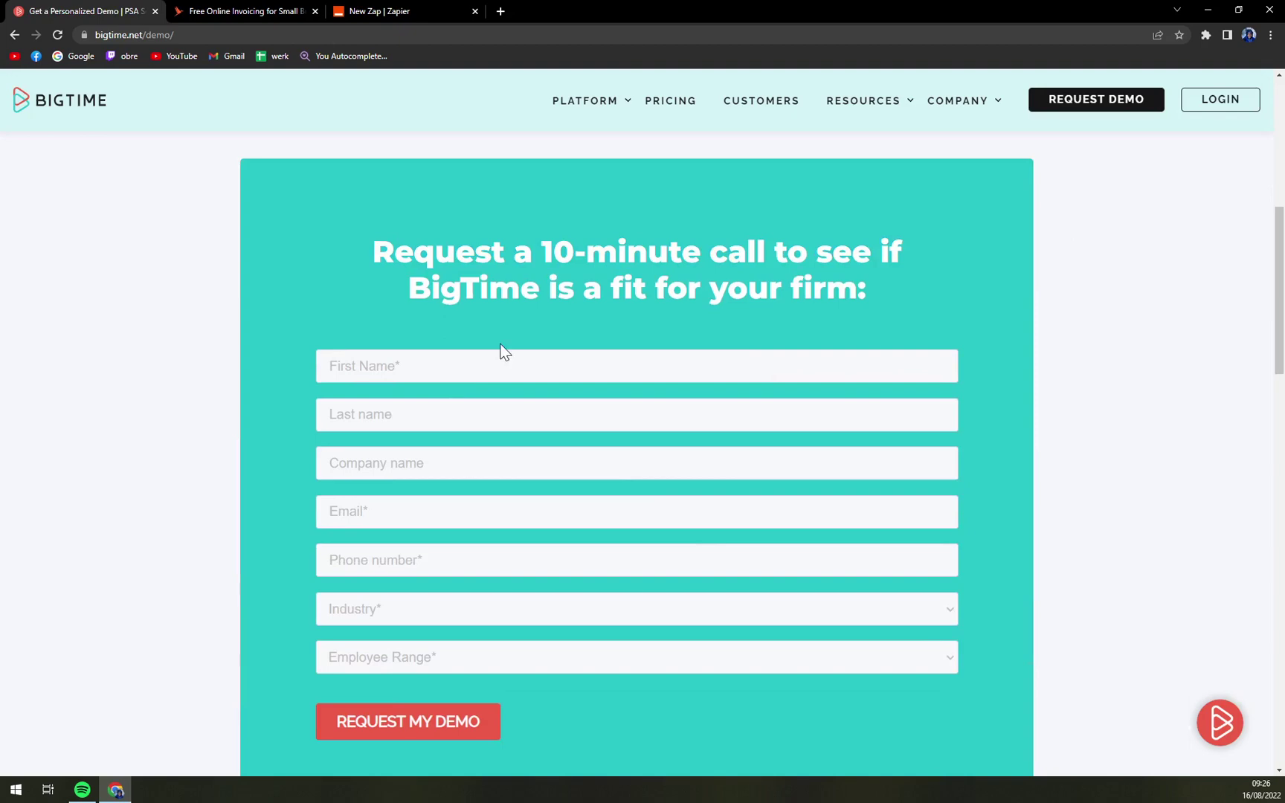
scroll(345, 295, down, 1)
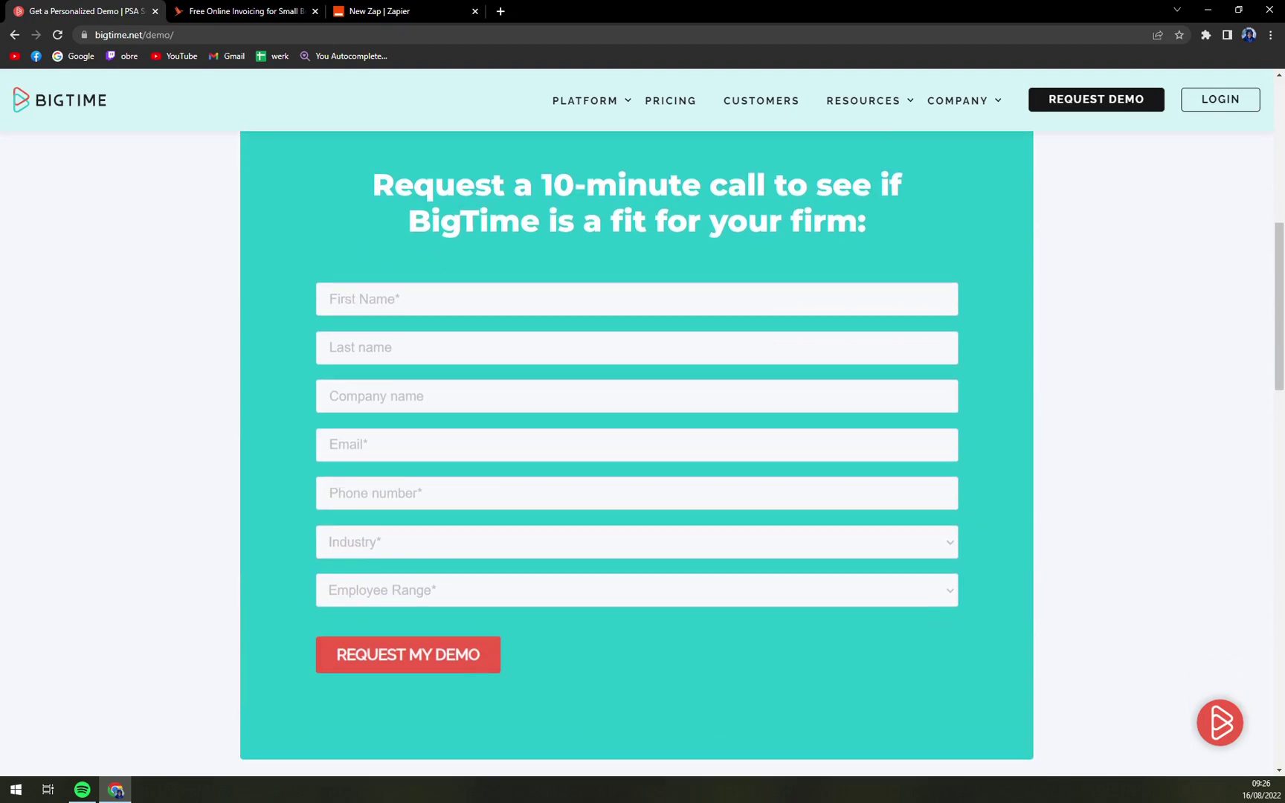
scroll(418, 300, down, 5)
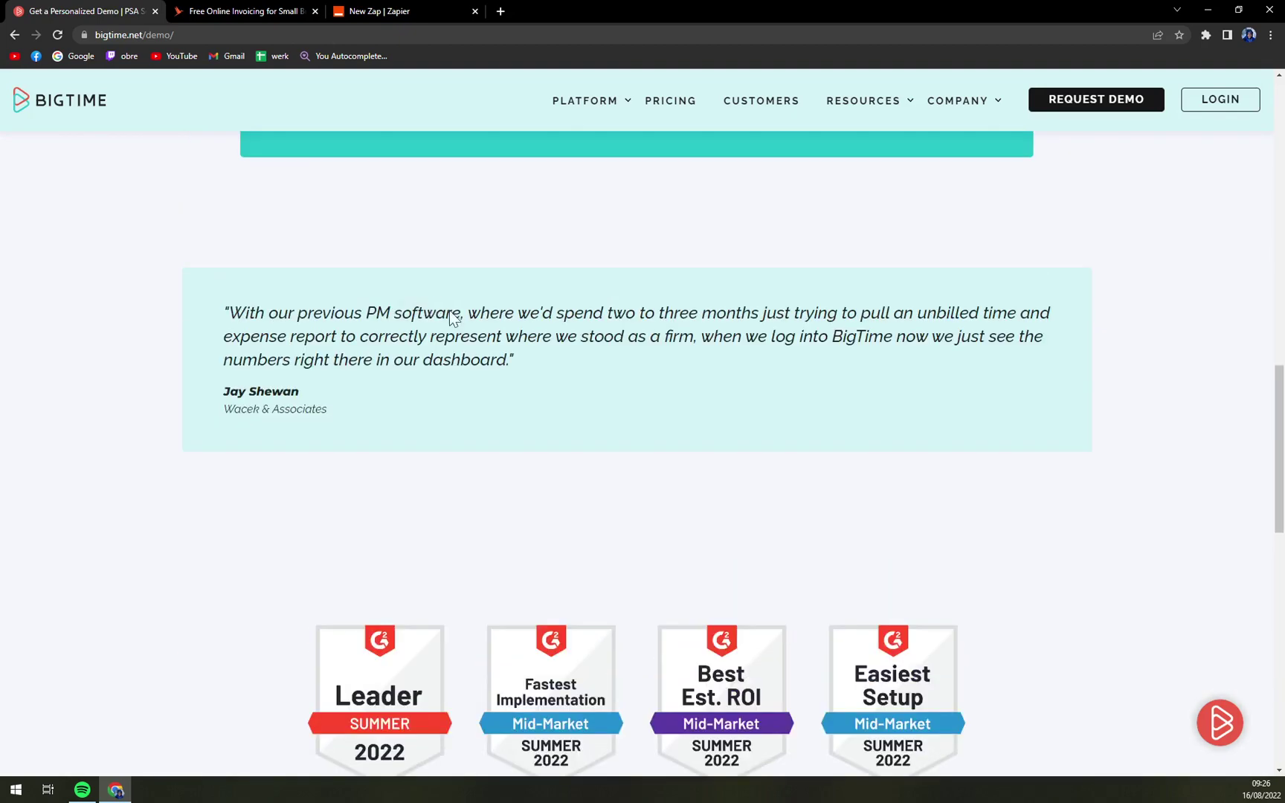
scroll(455, 325, up, 1)
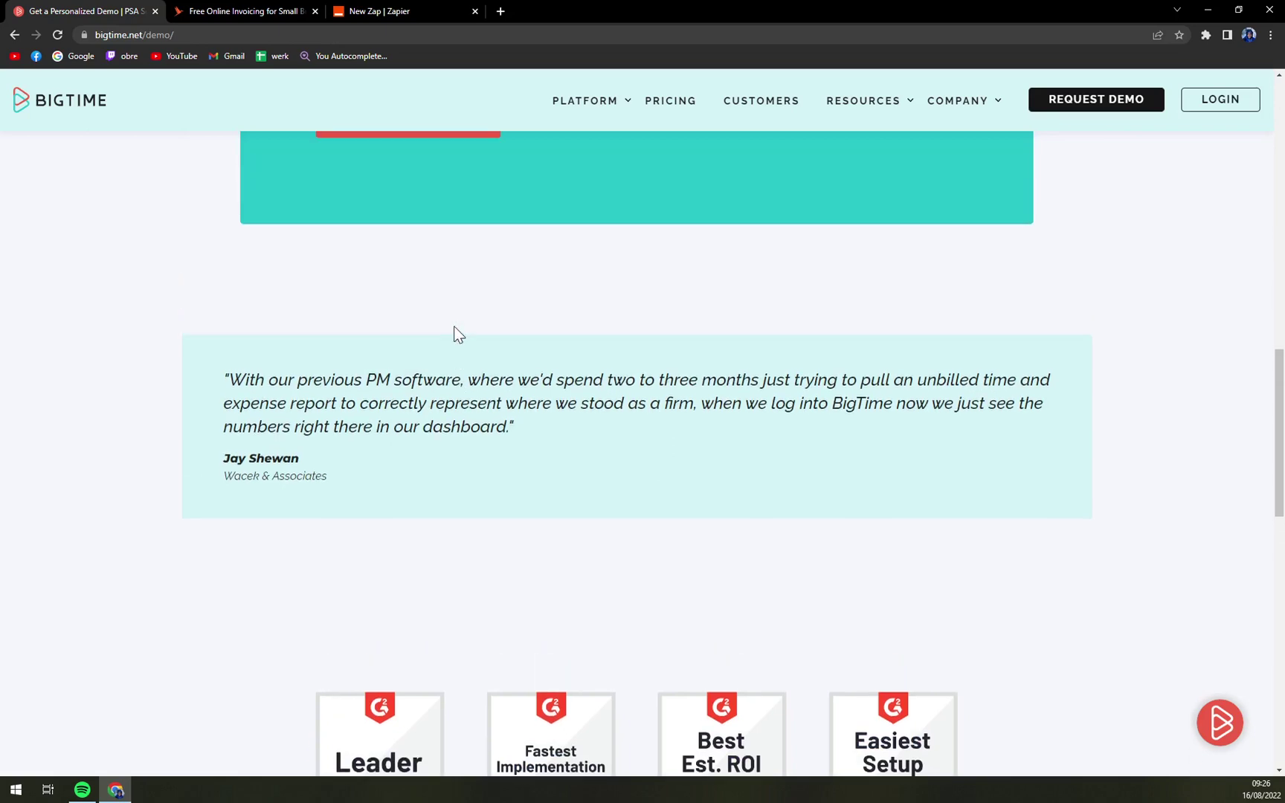
scroll(454, 335, up, 4)
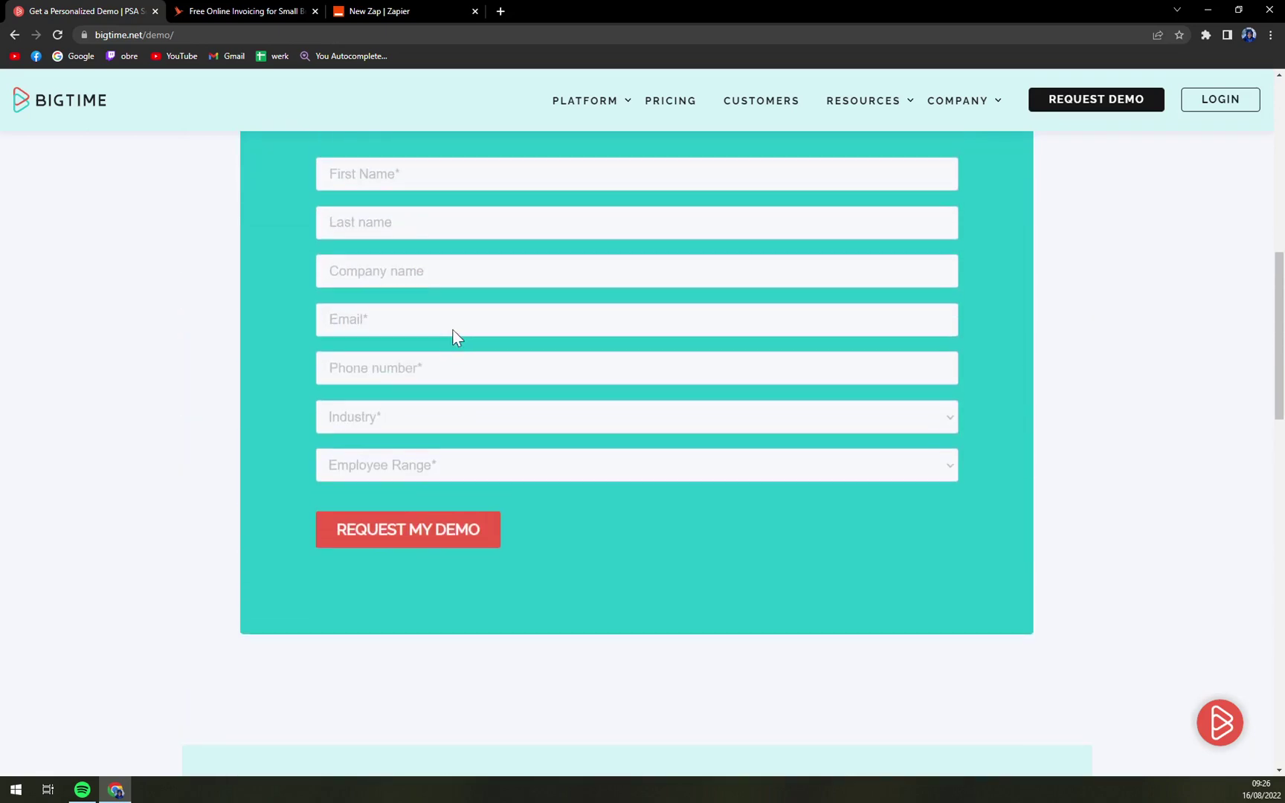
scroll(451, 337, up, 2)
scroll(452, 333, up, 2)
scroll(451, 332, up, 4)
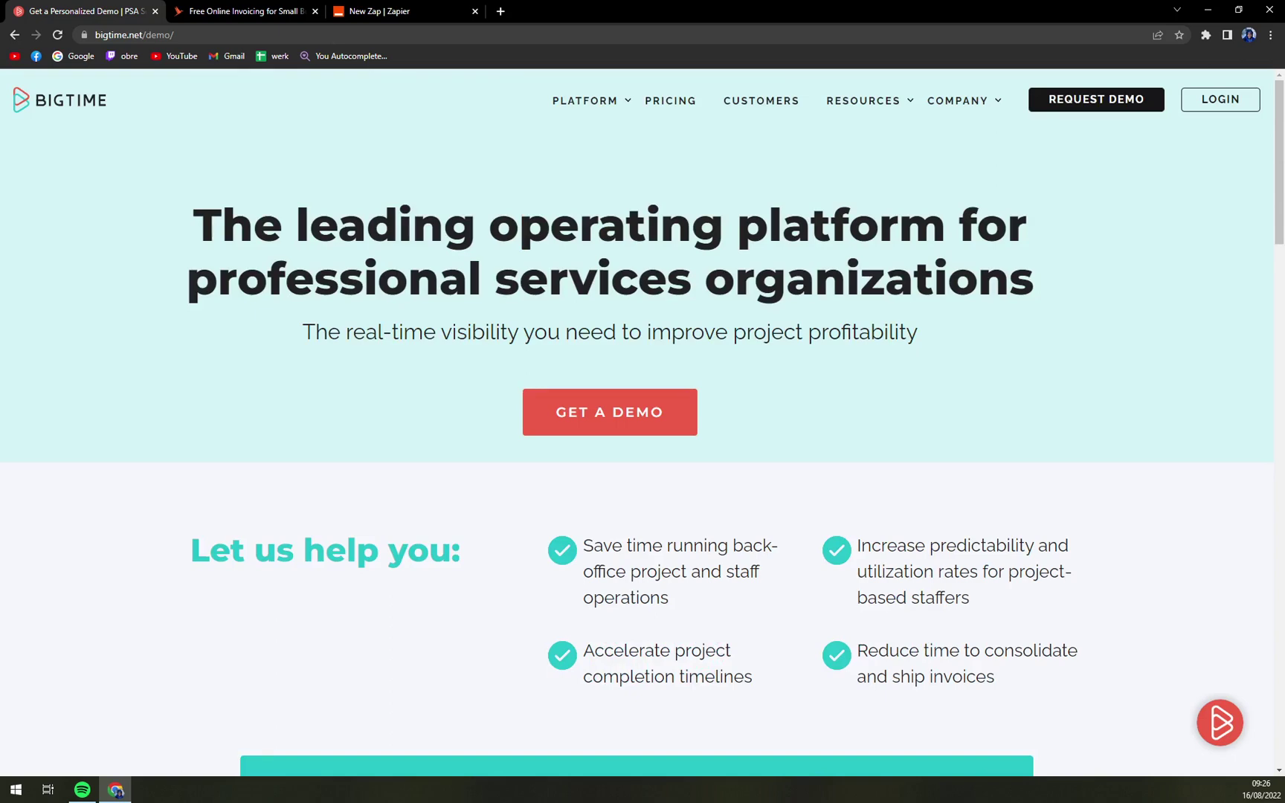
scroll(170, 332, down, 7)
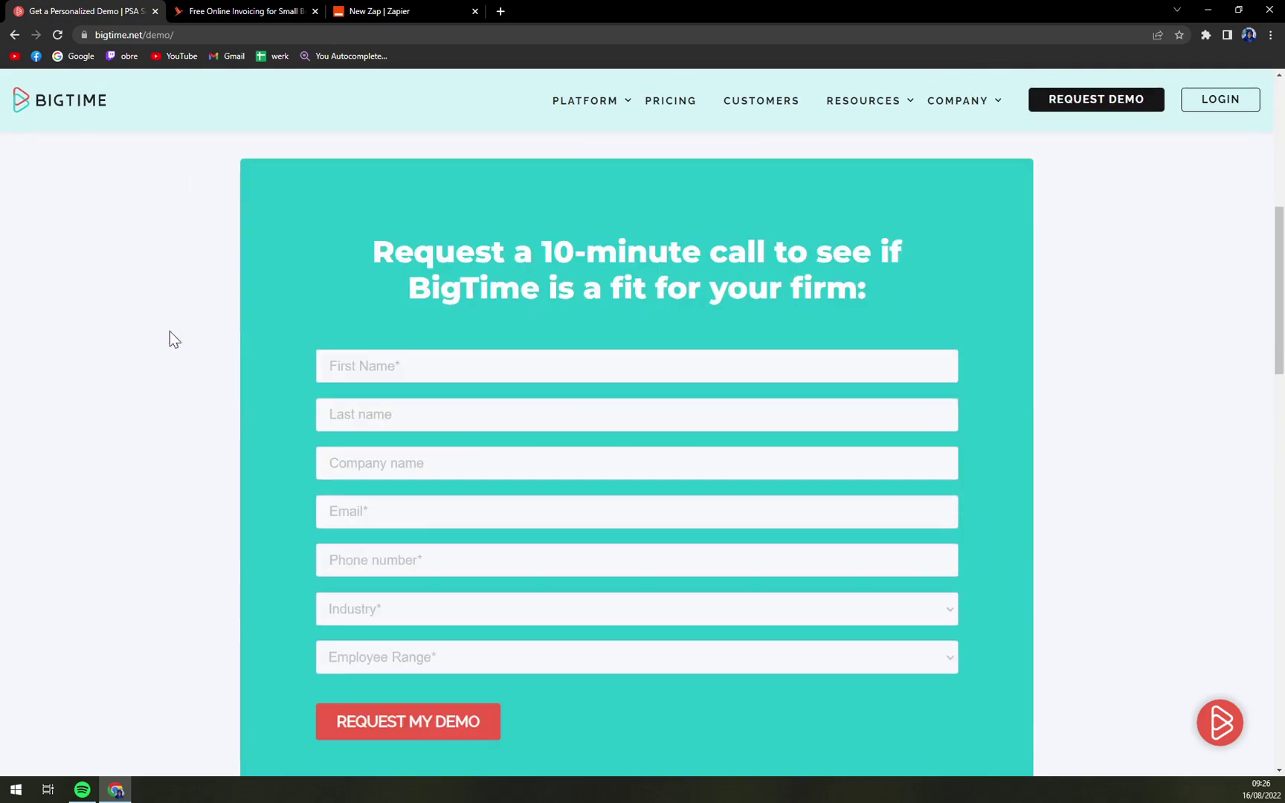
scroll(172, 332, up, 2)
scroll(173, 340, down, 1)
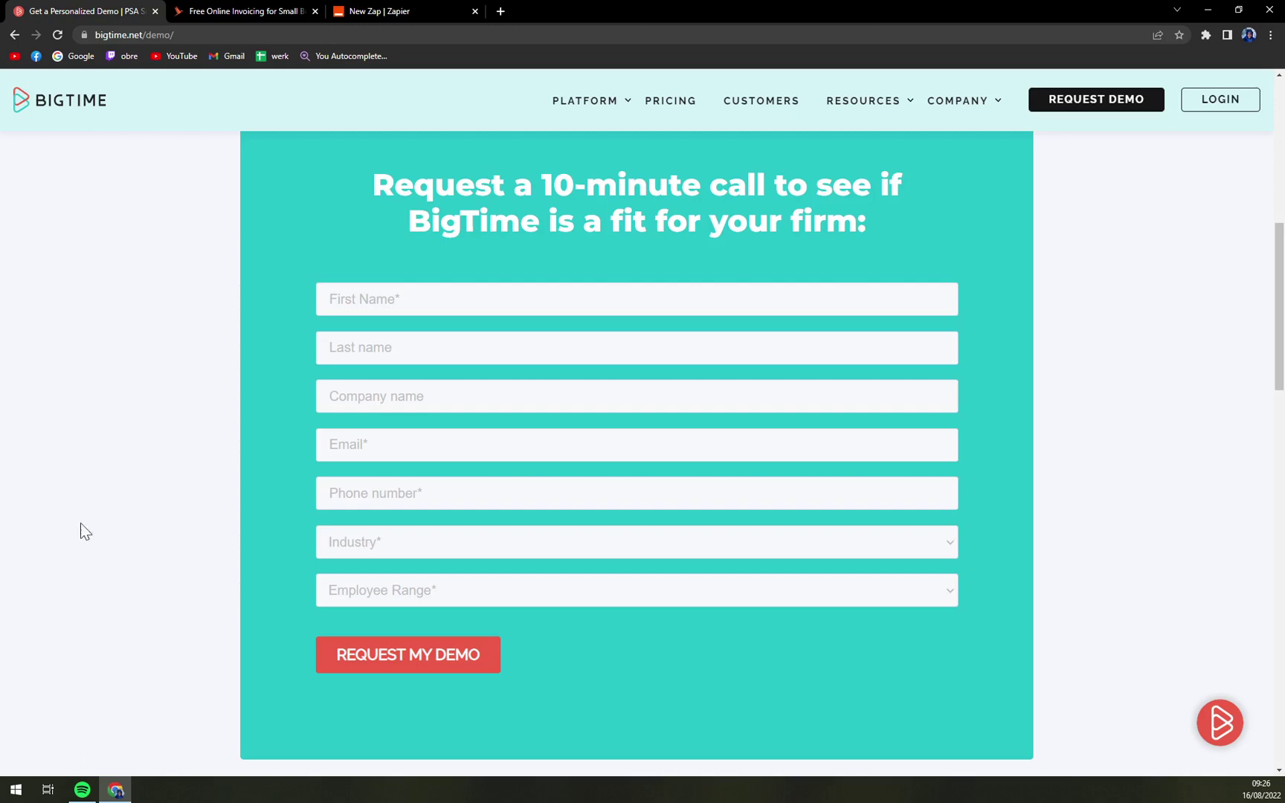
Move through the demo form fields and browse the Industry and Employee Range lists without choosing.
click(333, 299)
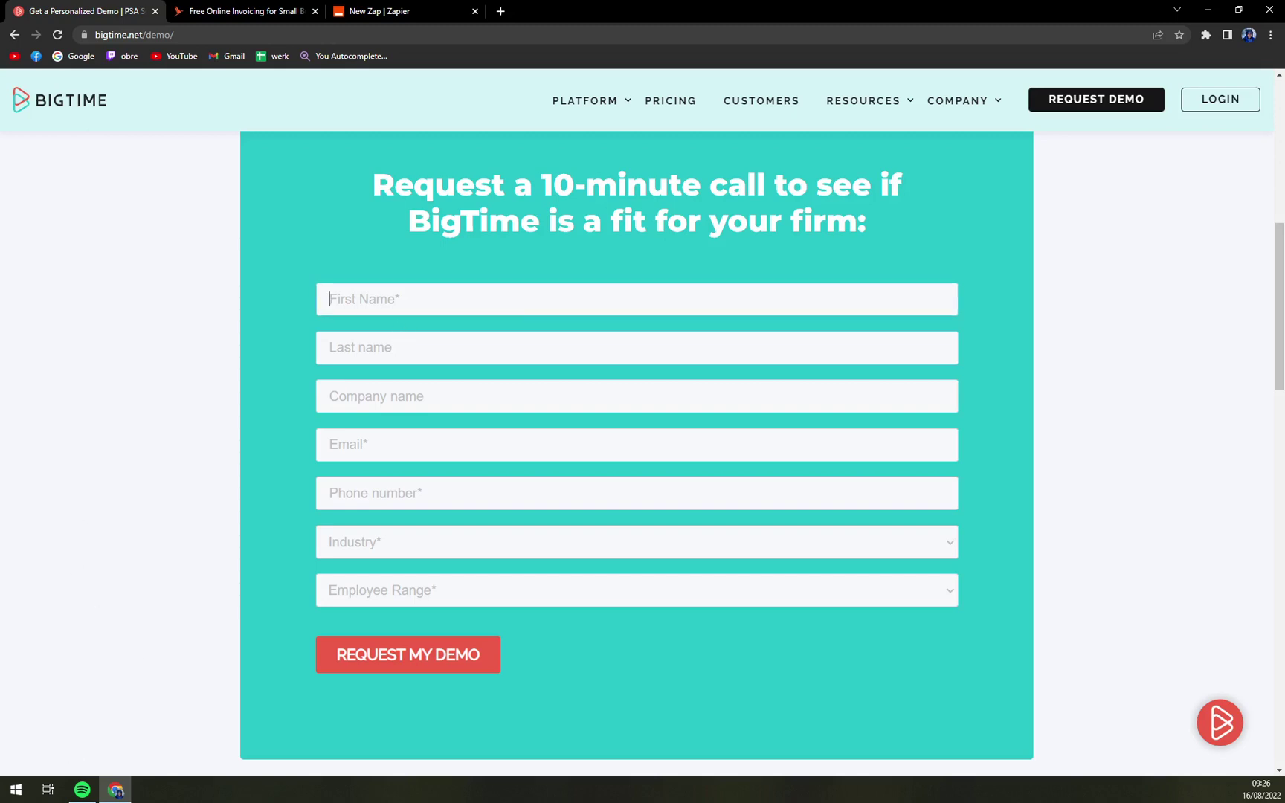
key(Tab)
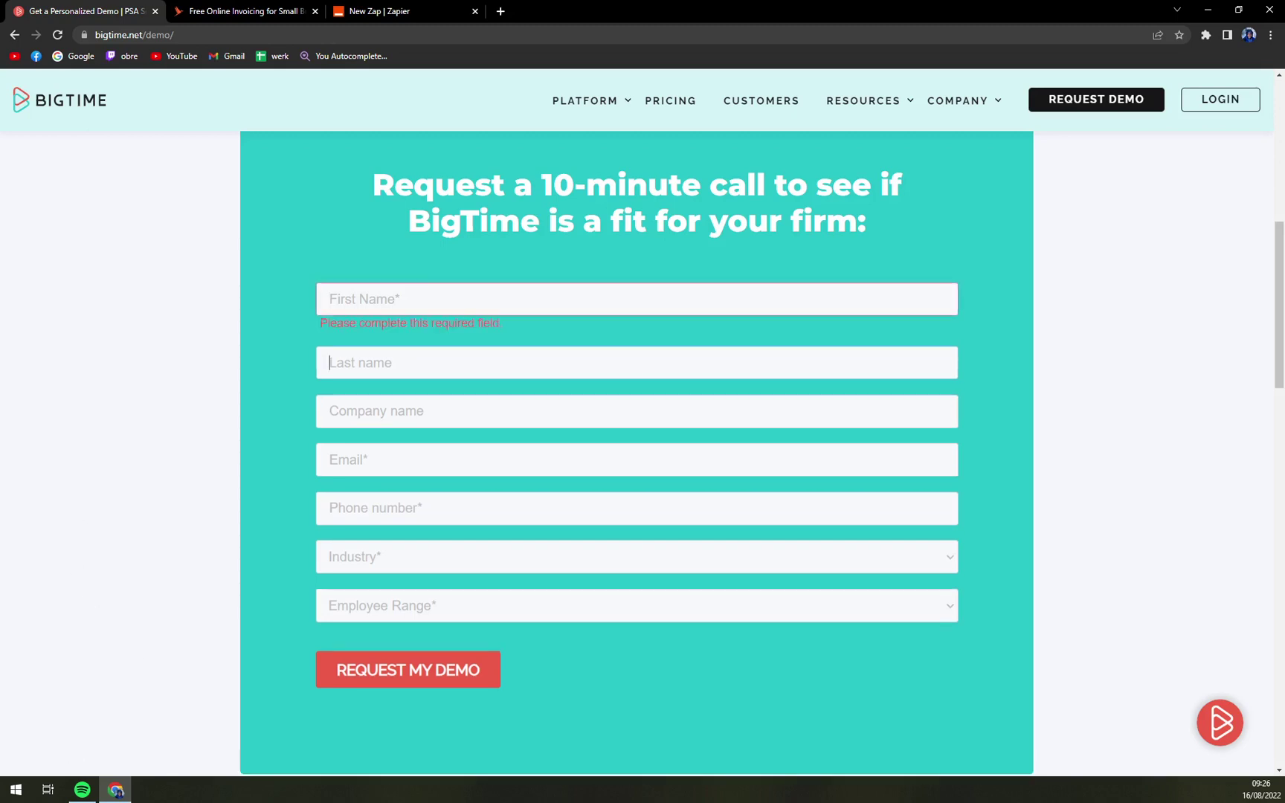
key(Tab)
key(Tab)
key(Tab)
click(413, 585)
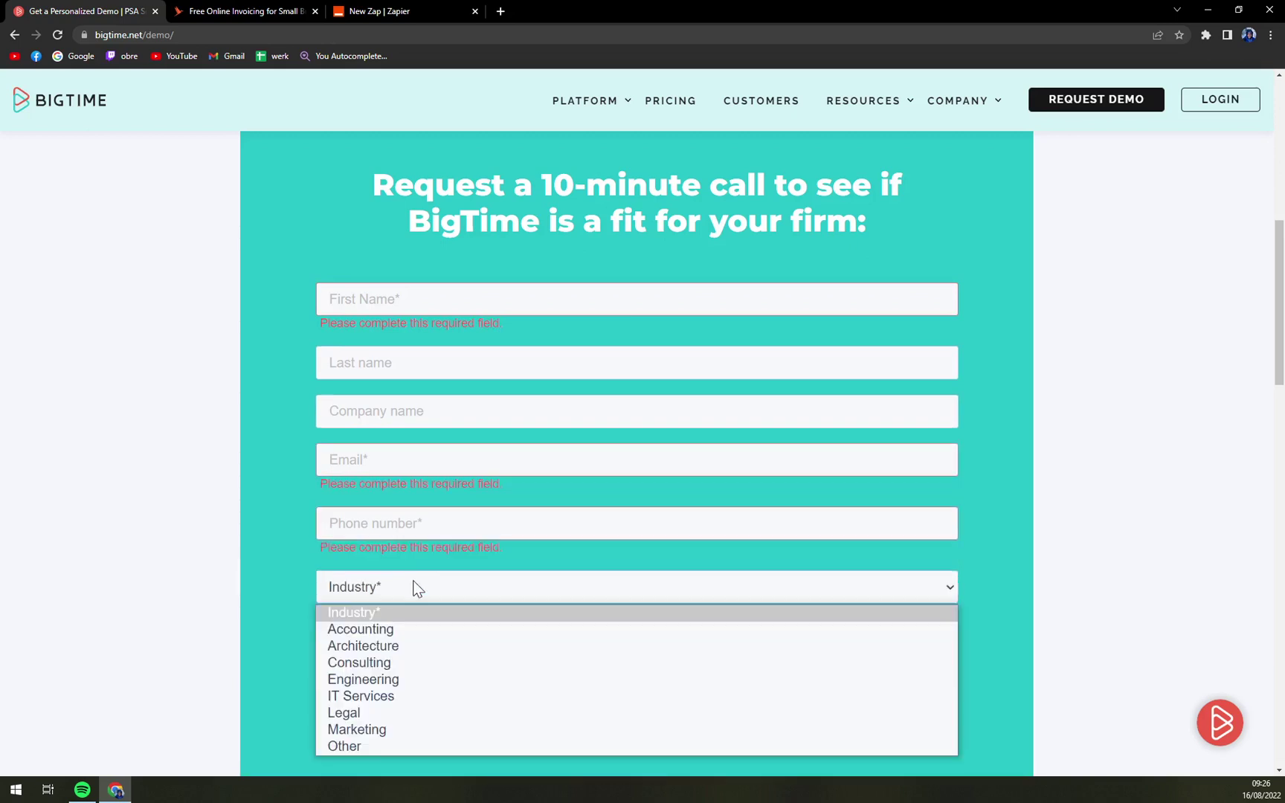
click(178, 563)
click(395, 590)
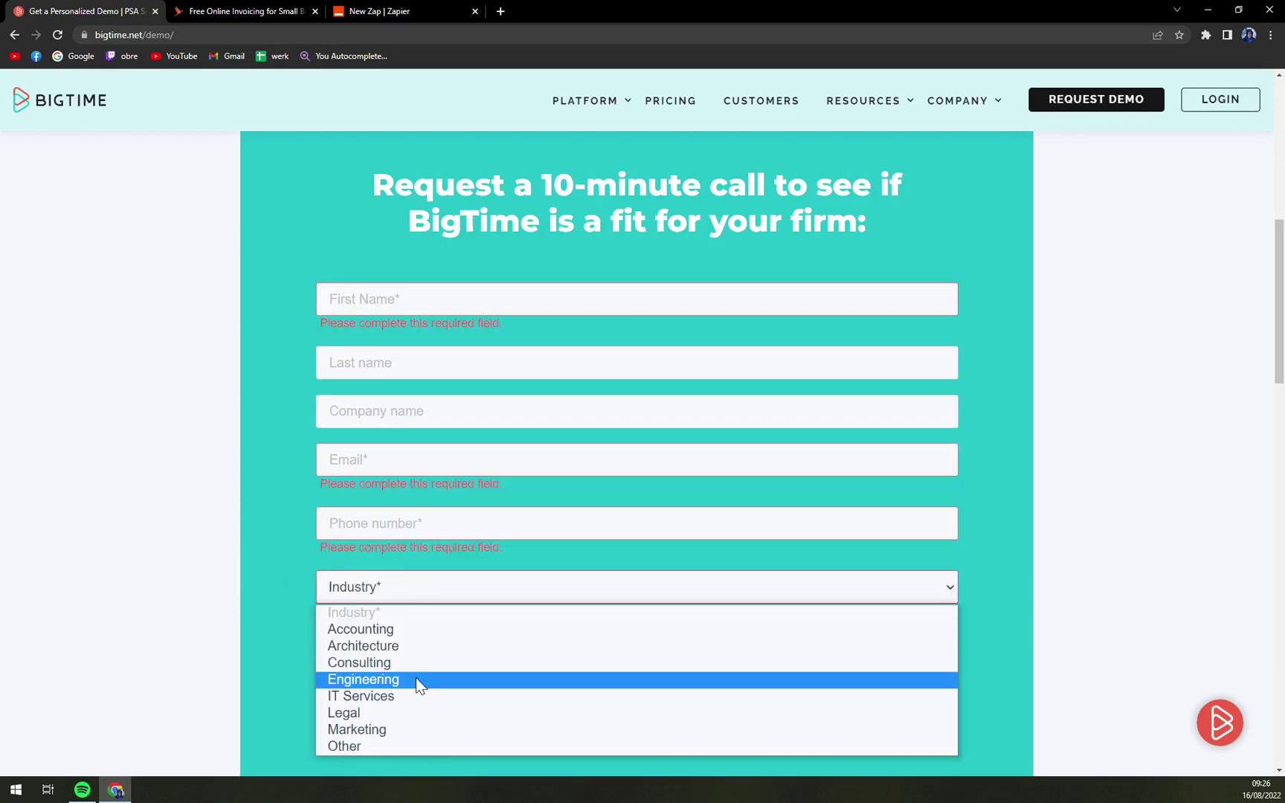
click(266, 608)
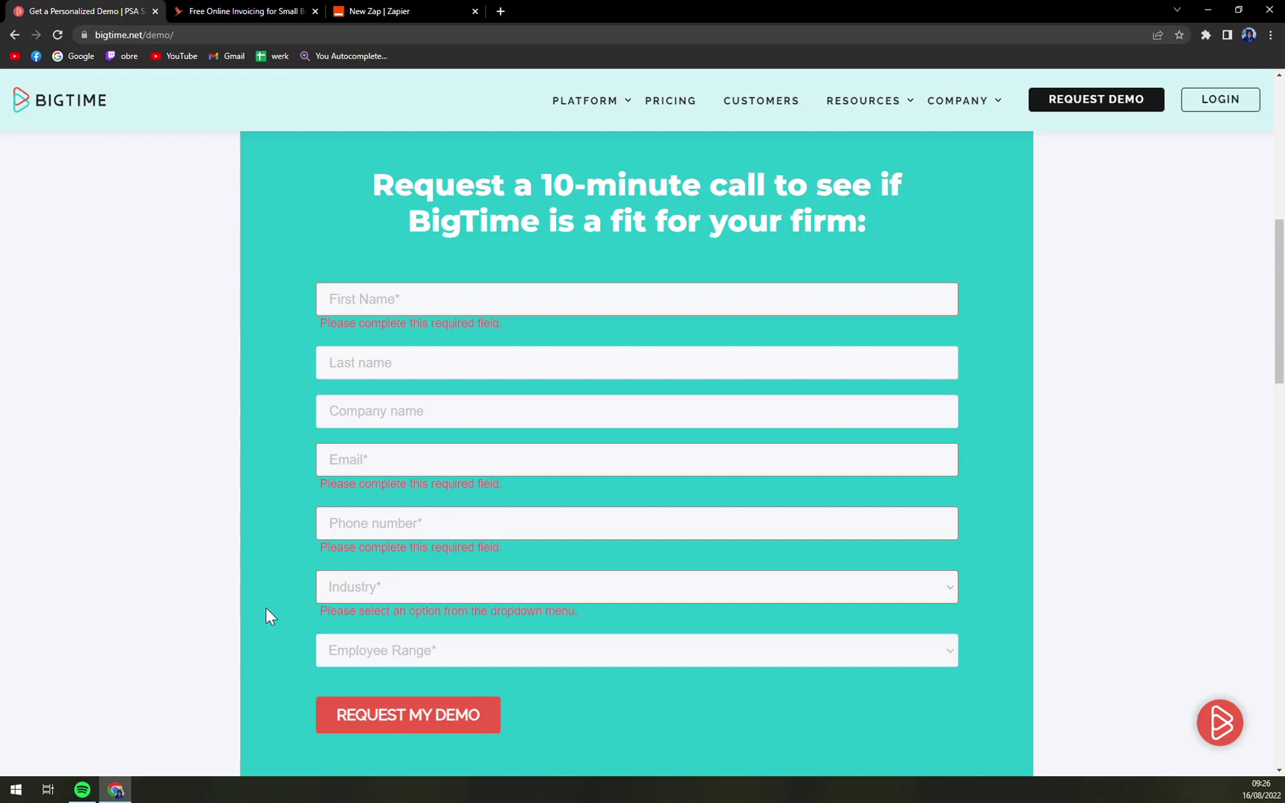
click(393, 653)
click(253, 609)
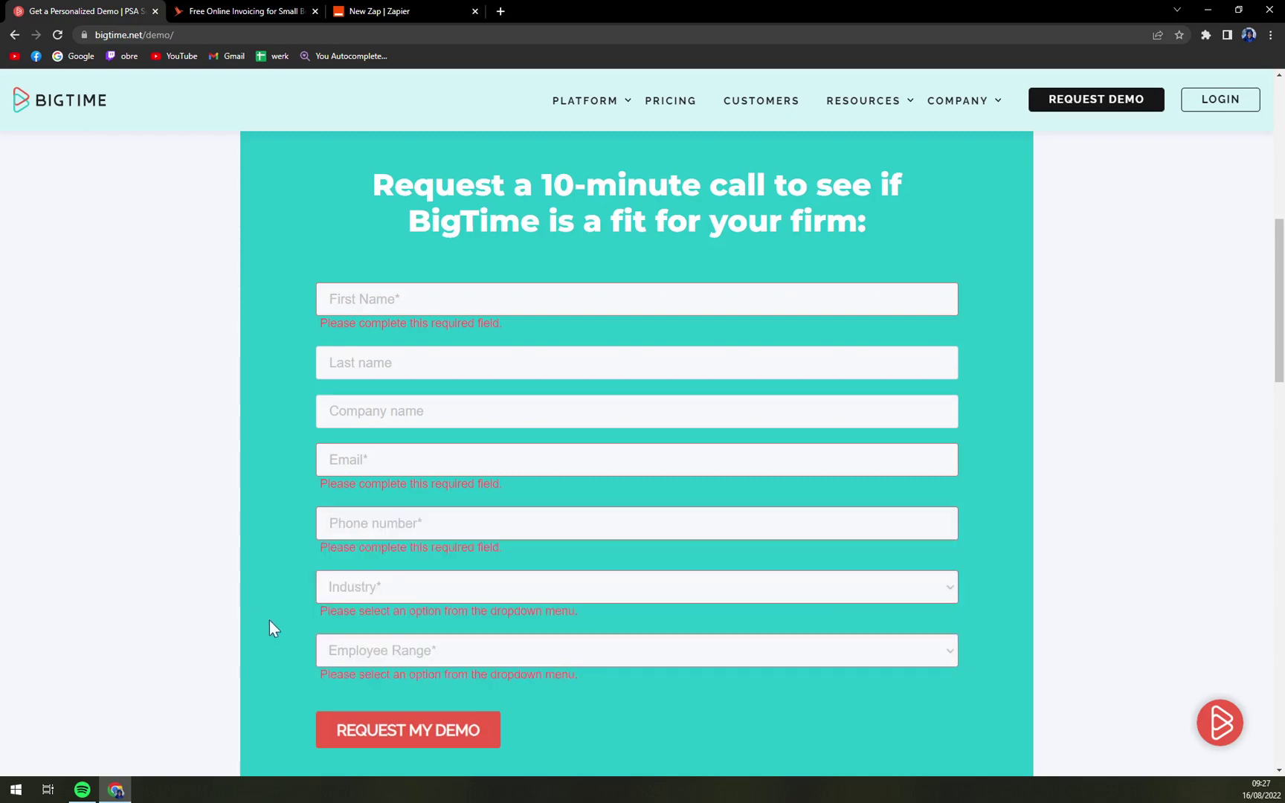
scroll(270, 622, down, 5)
scroll(270, 622, up, 4)
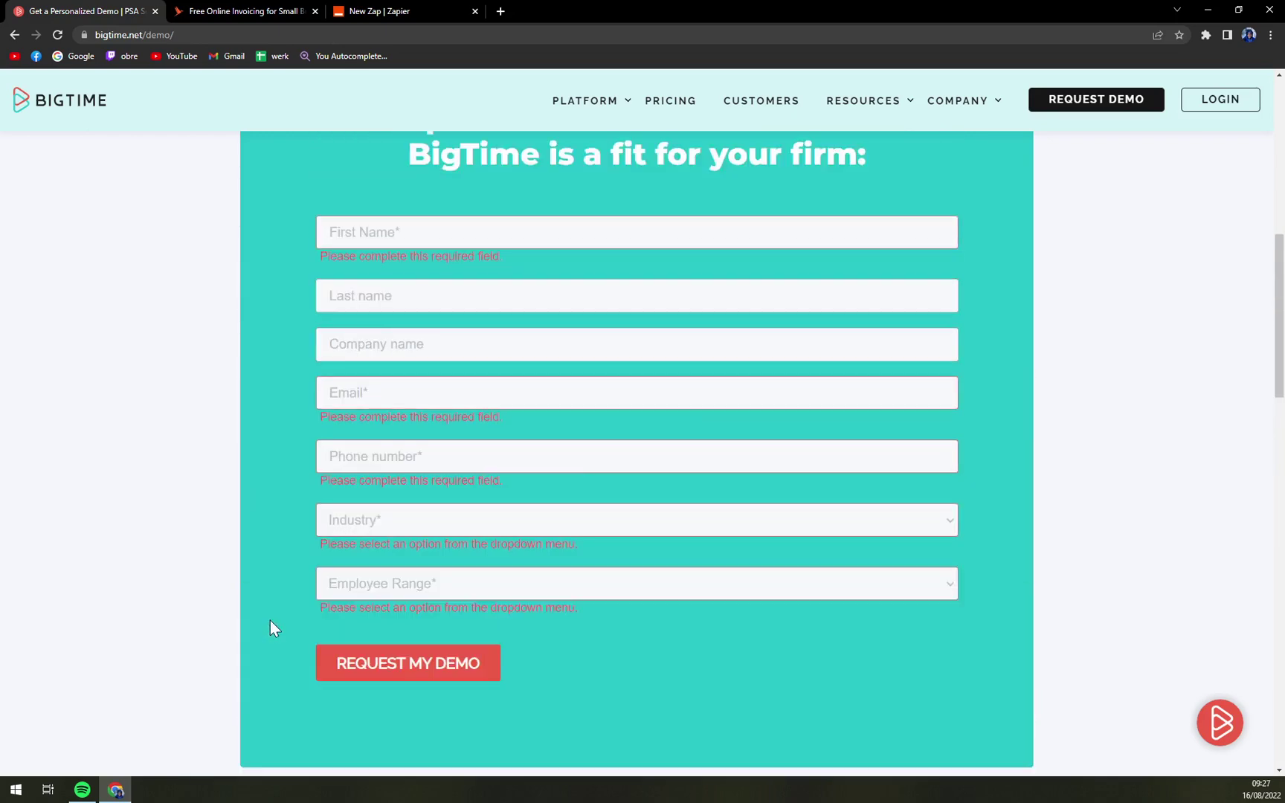
scroll(270, 621, up, 2)
scroll(269, 618, up, 5)
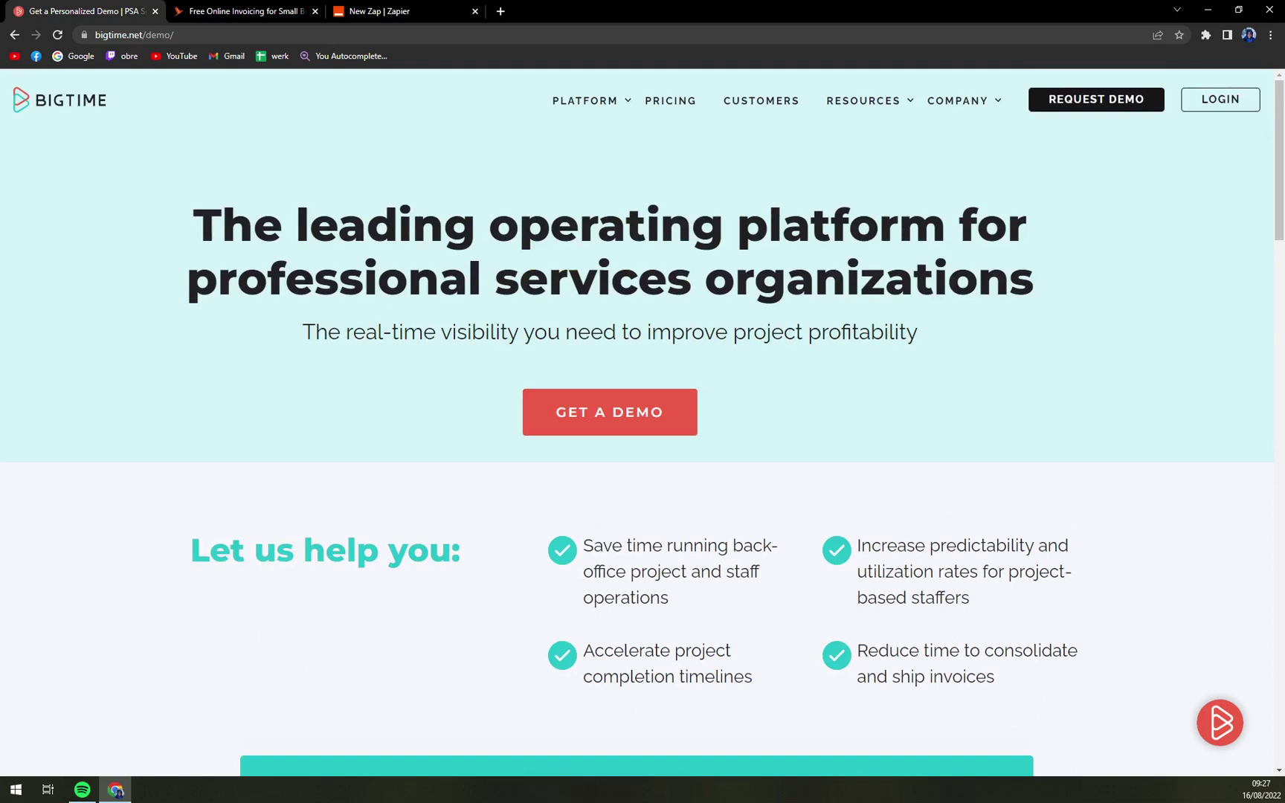
click(118, 793)
click(134, 220)
scroll(307, 330, down, 4)
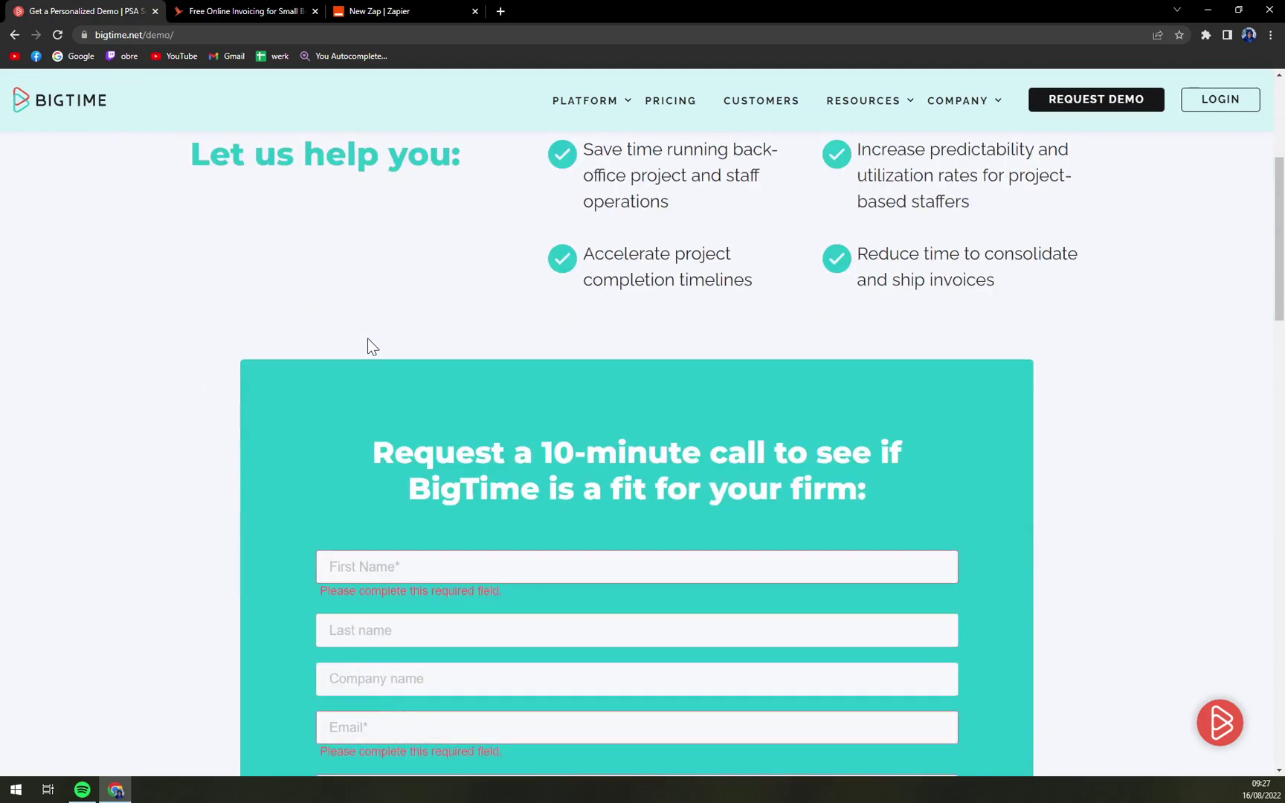
scroll(368, 345, up, 4)
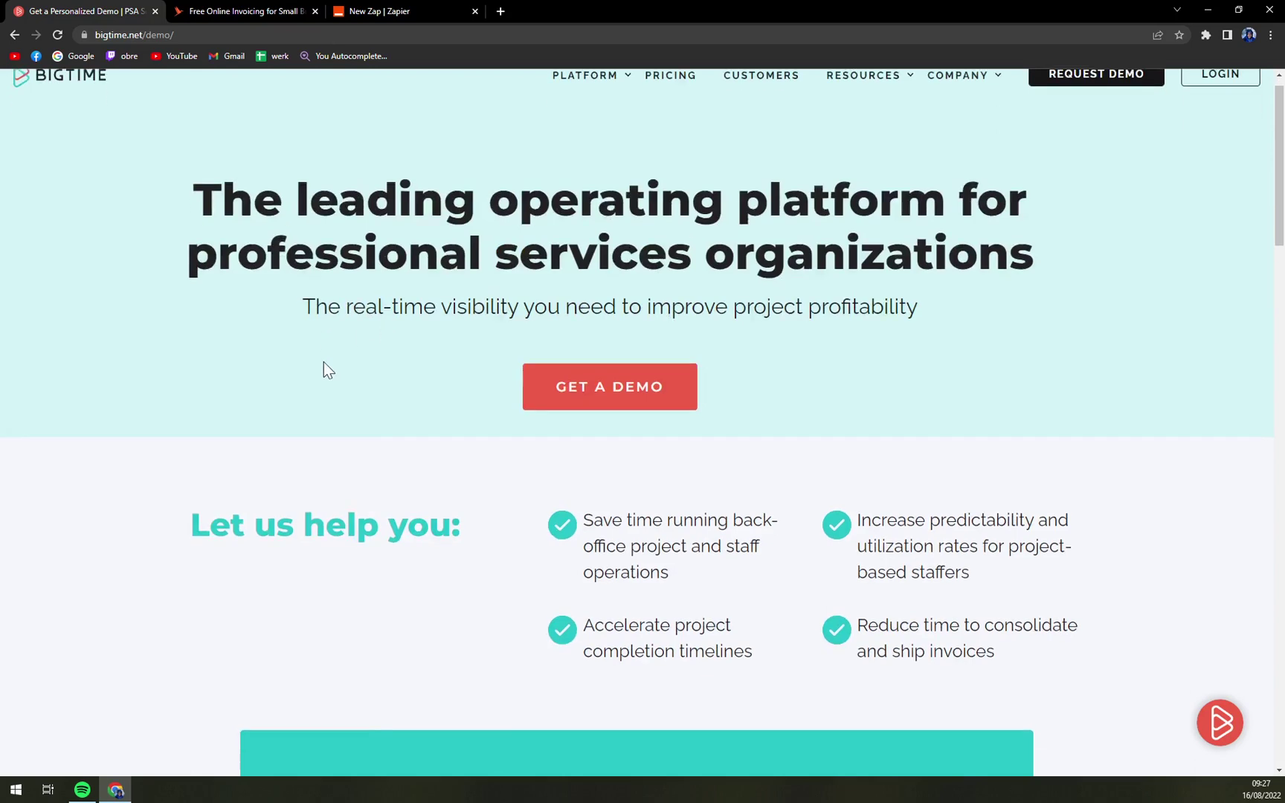
scroll(324, 362, down, 4)
scroll(322, 367, down, 4)
scroll(285, 366, up, 2)
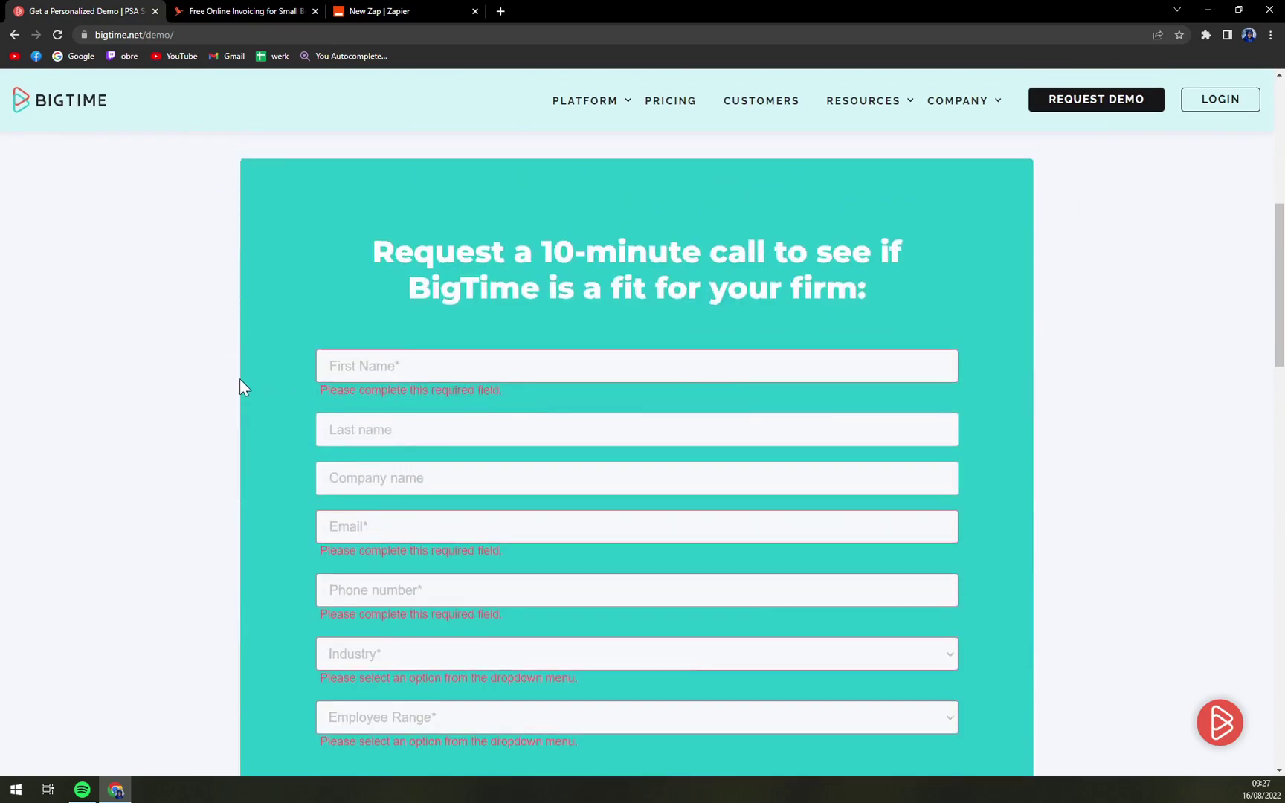
scroll(239, 379, up, 2)
scroll(239, 378, down, 2)
scroll(233, 374, down, 1)
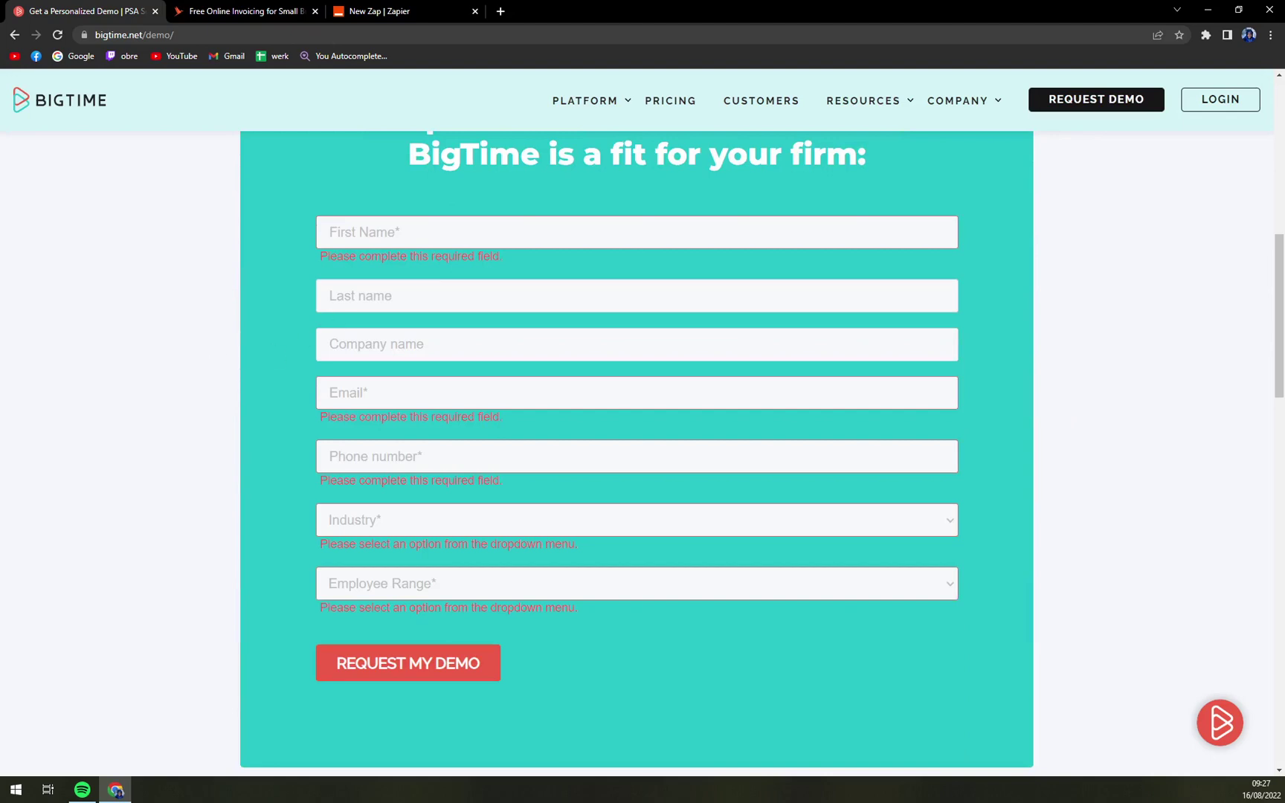
Go down the form again, choose Architecture as Industry, and leave Employee Range unset.
click(402, 232)
click(387, 296)
click(377, 344)
click(376, 457)
click(402, 520)
click(237, 601)
click(373, 524)
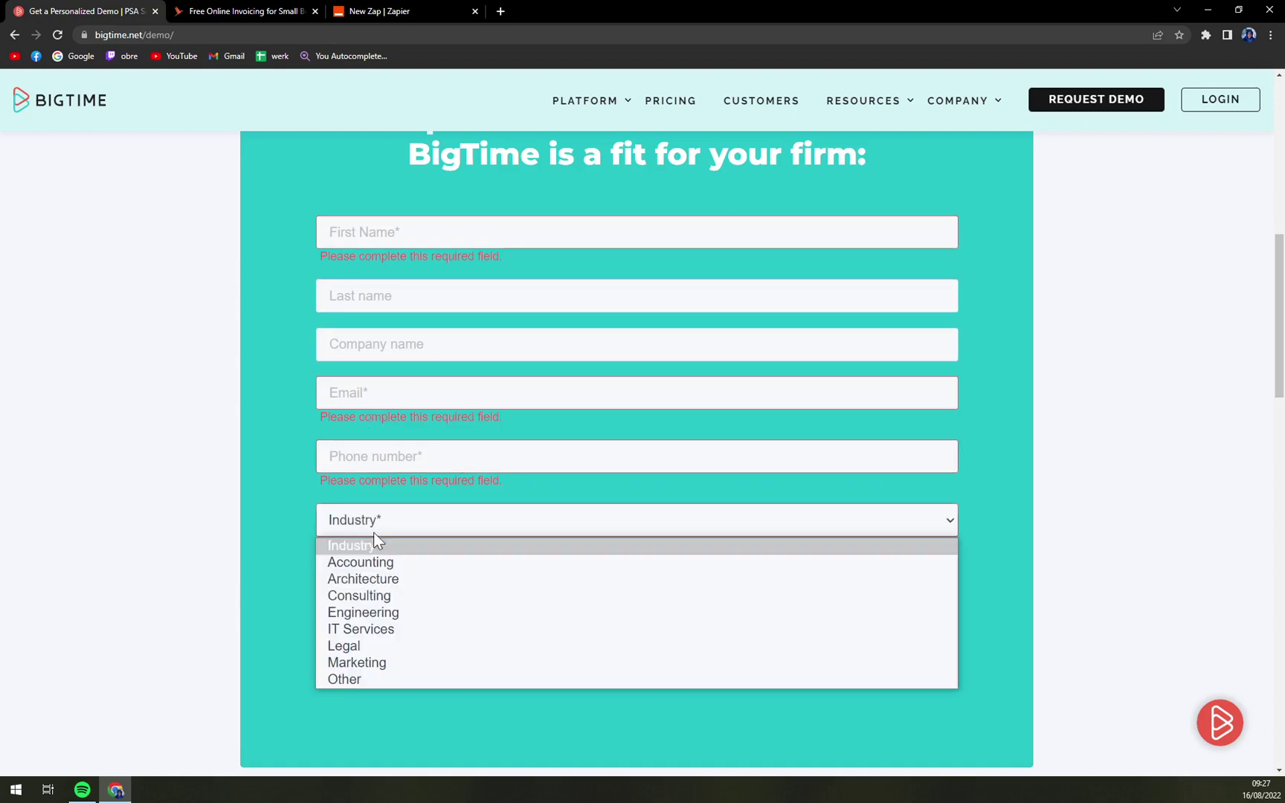
click(373, 577)
click(387, 569)
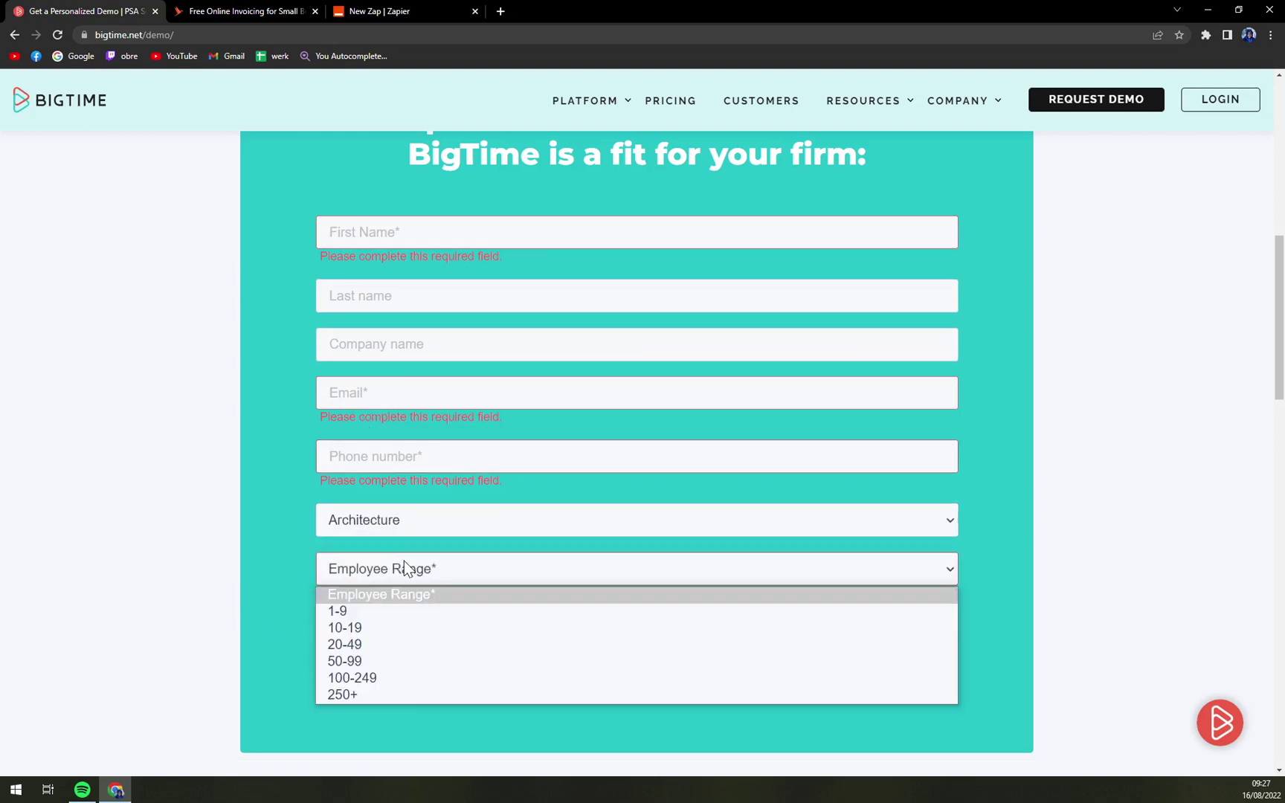
click(277, 564)
scroll(271, 575, up, 4)
scroll(270, 576, up, 3)
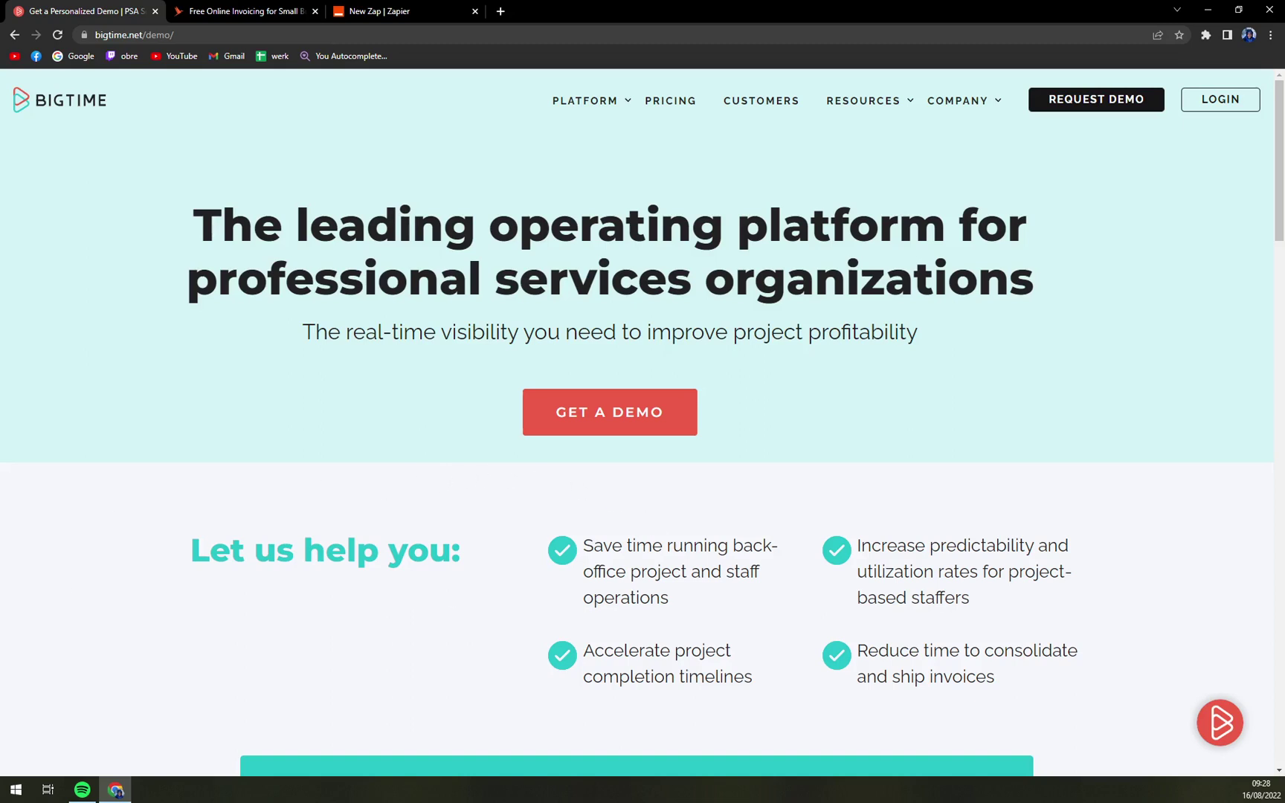
click(117, 792)
scroll(397, 642, down, 4)
scroll(406, 600, down, 1)
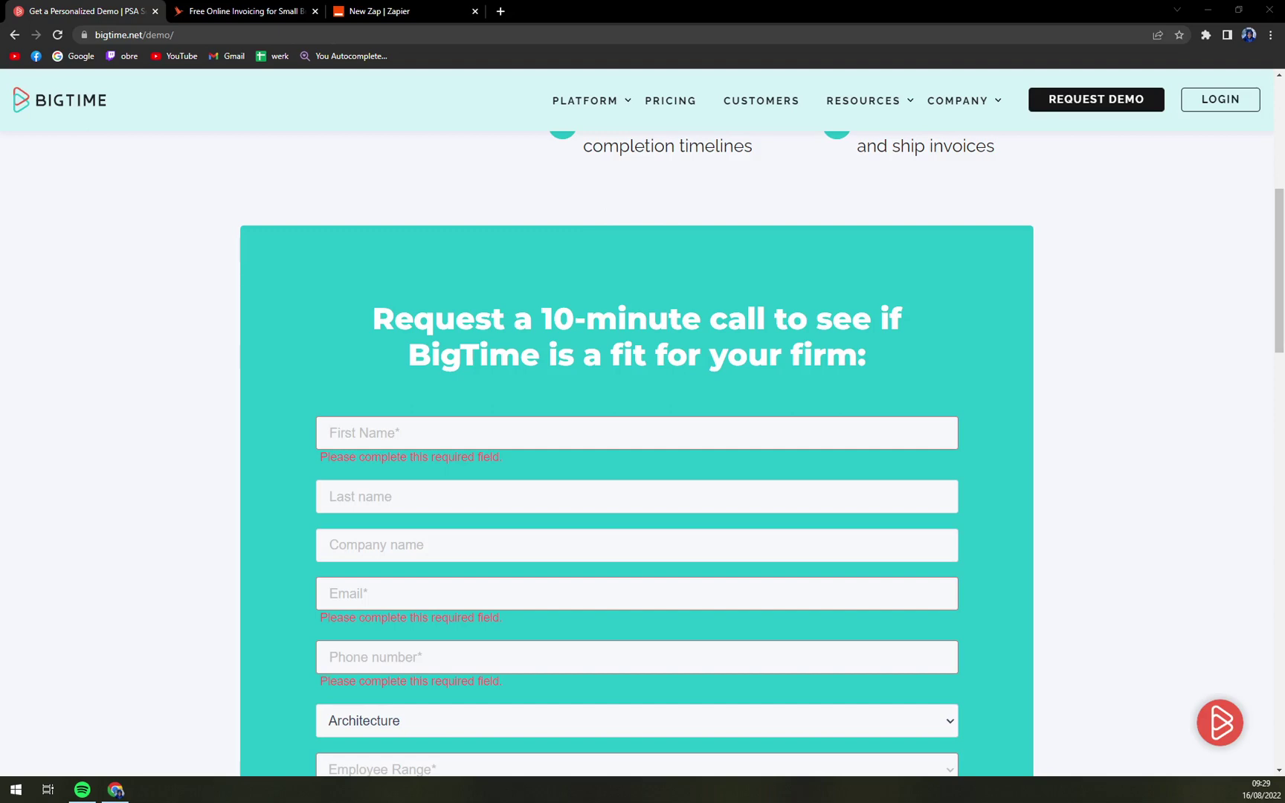
Return to the bigtime.net homepage using the BigTime header logo.
click(79, 111)
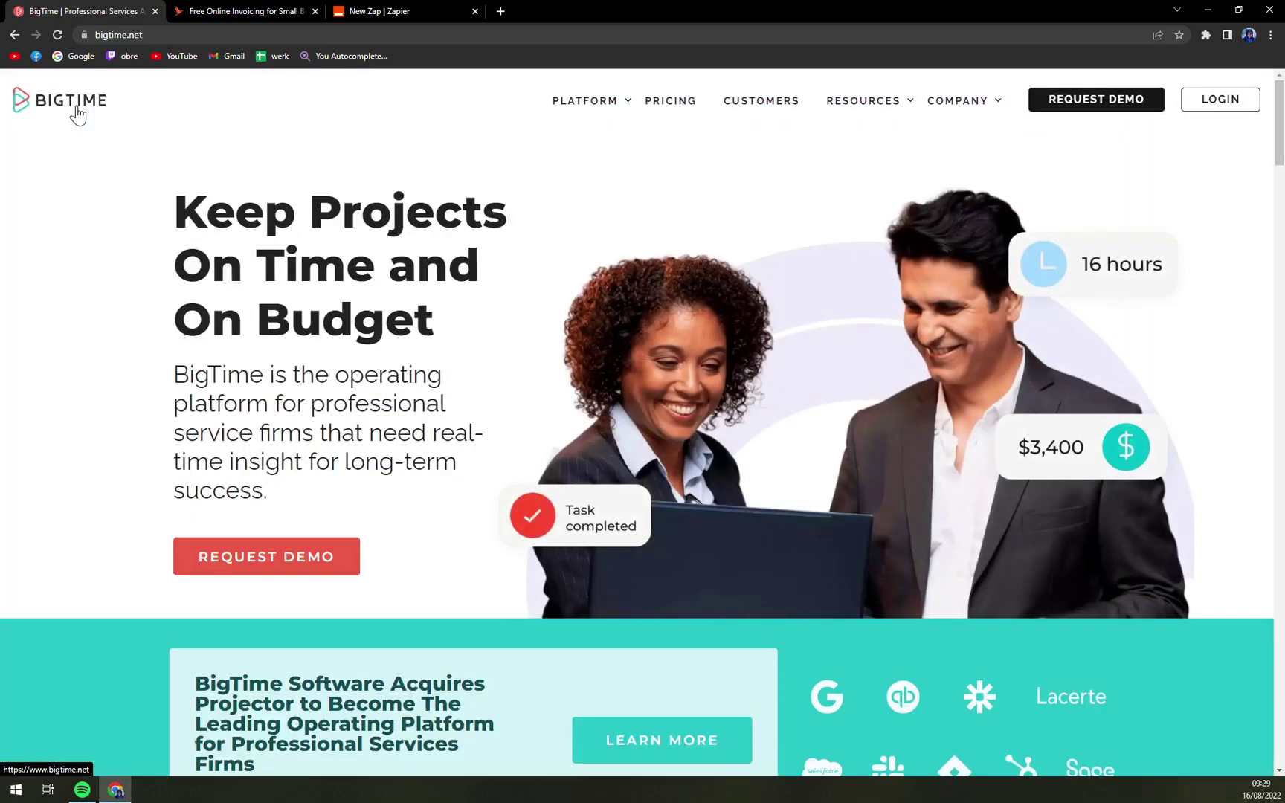